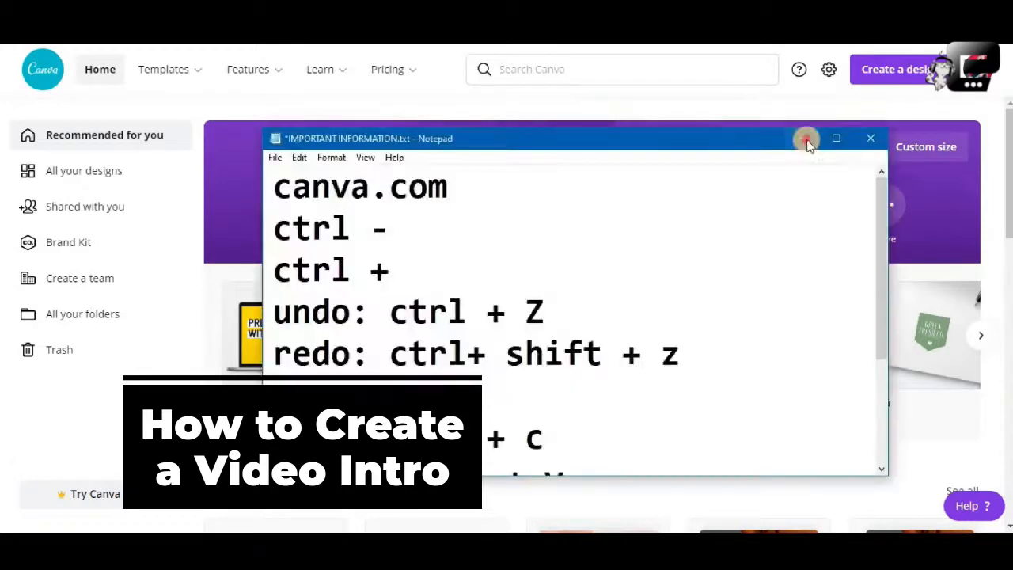
Bring up the IMPORTANT INFORMATION.txt notes, highlight the canva.com address, and minimize the notes window.
{"action": "left_click", "coordinate": [807, 145]}
{"action": "mouse_move", "coordinate": [310, 546]}
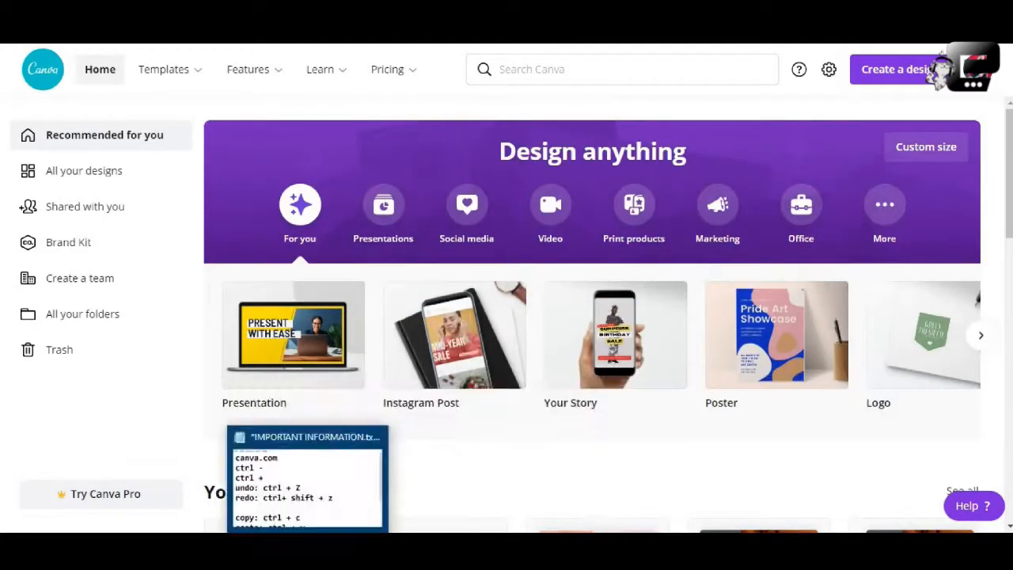
{"action": "left_click", "coordinate": [307, 479]}
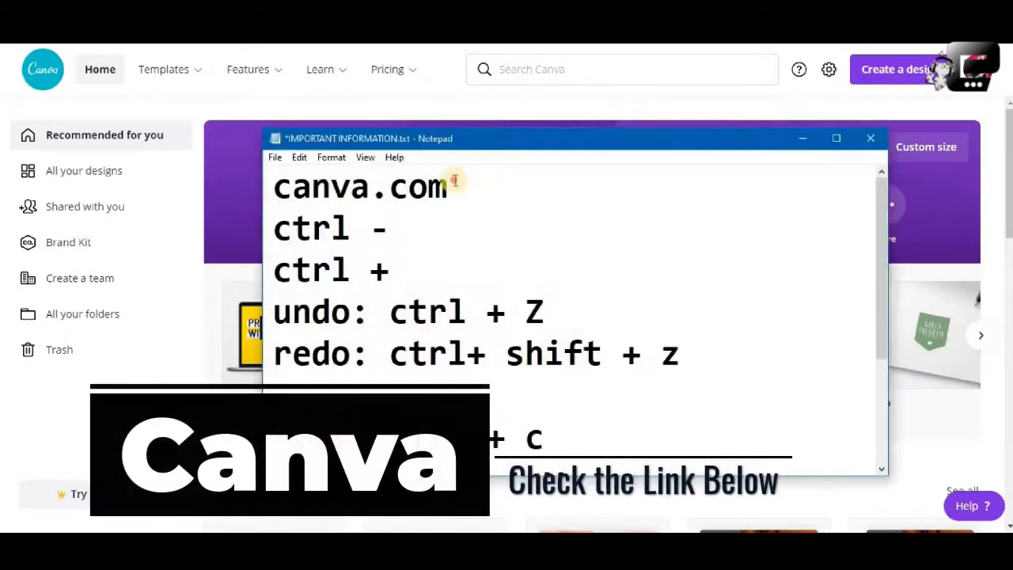
{"action": "left_click_drag", "start_coordinate": [456, 181], "coordinate": [269, 186]}
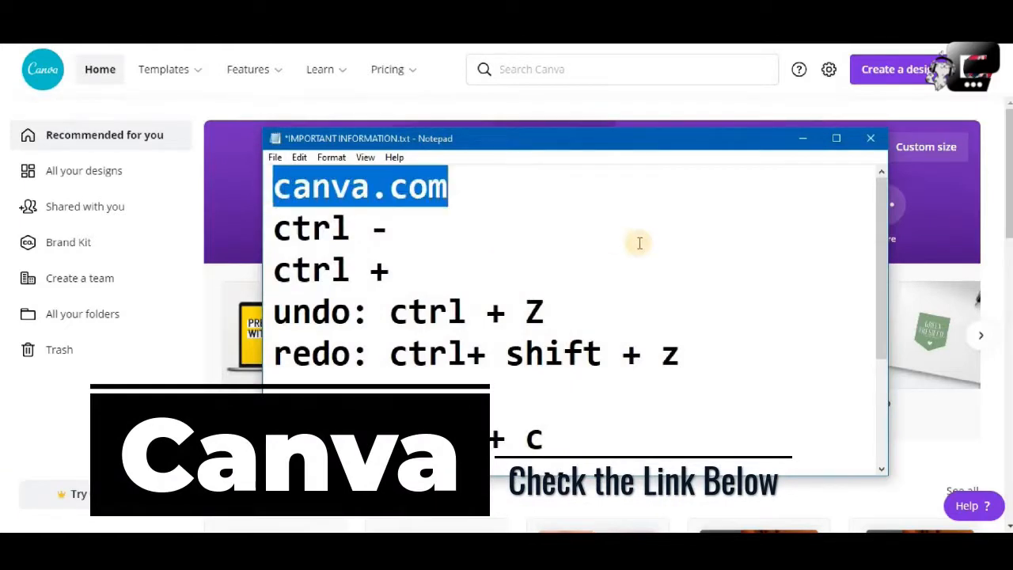
{"action": "left_click", "coordinate": [799, 139]}
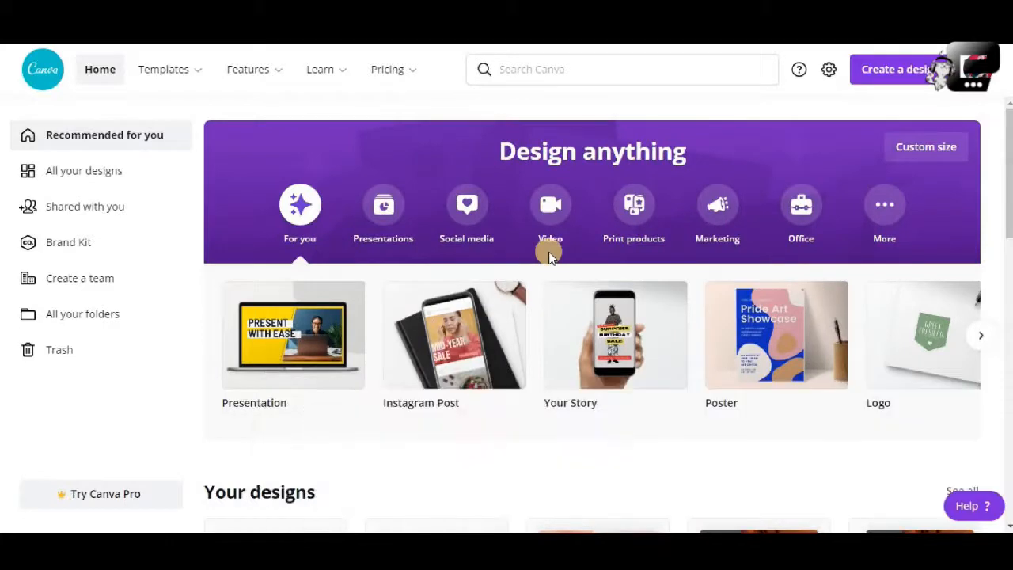
Search Canva for "video intro" templates.
{"action": "left_click", "coordinate": [528, 74]}
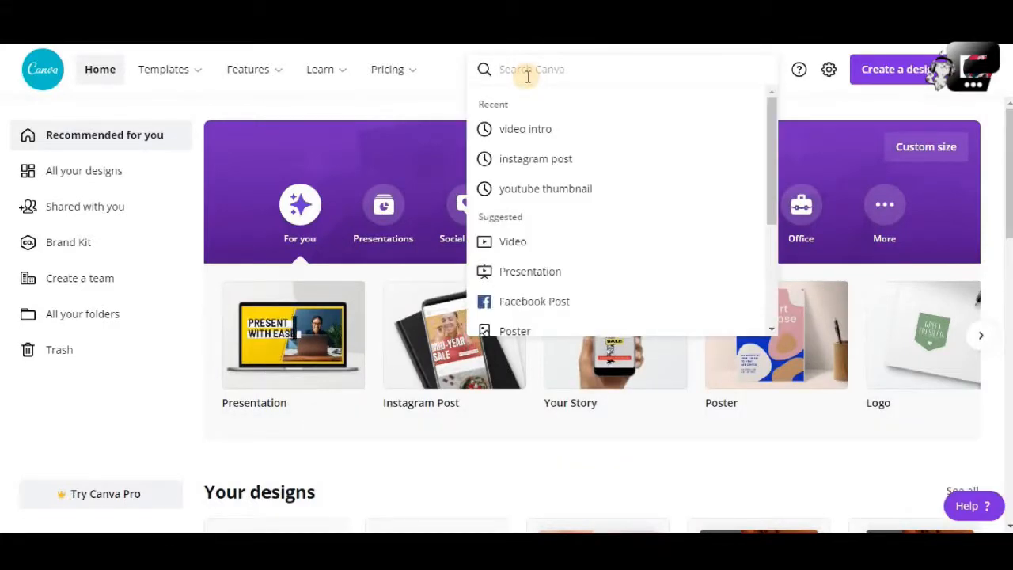
{"action": "type", "text": "video"}
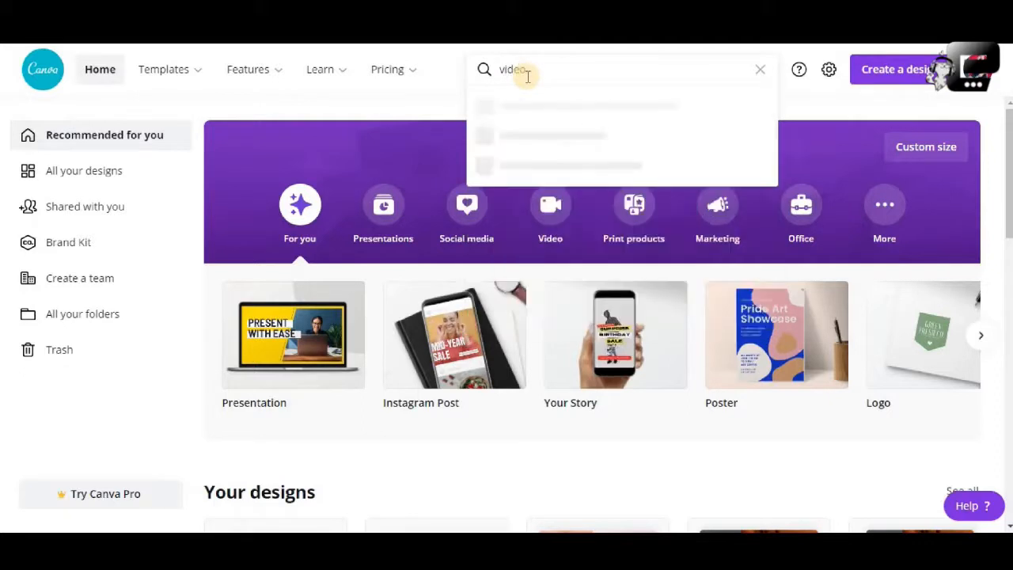
{"action": "type", "text": " intro"}
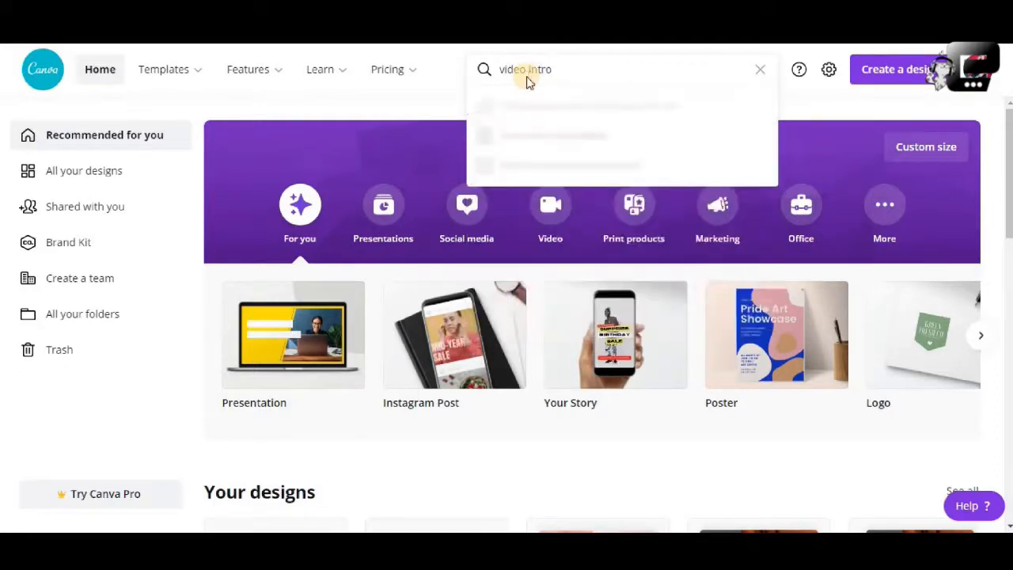
{"action": "key", "text": "Return"}
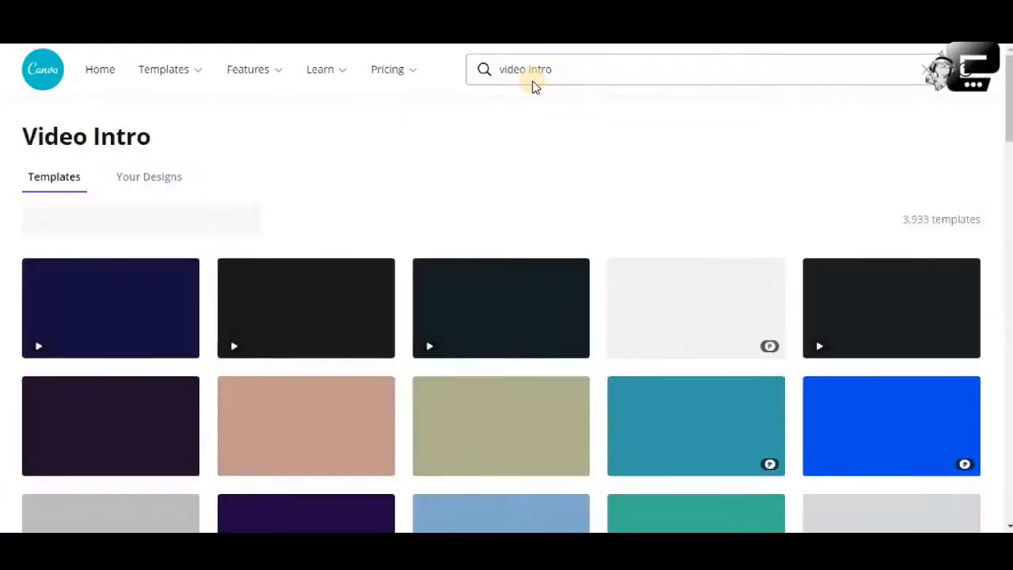
Browse the video intro templates and preview several of them for style, length and free or paid status.
{"action": "mouse_move", "coordinate": [244, 85]}
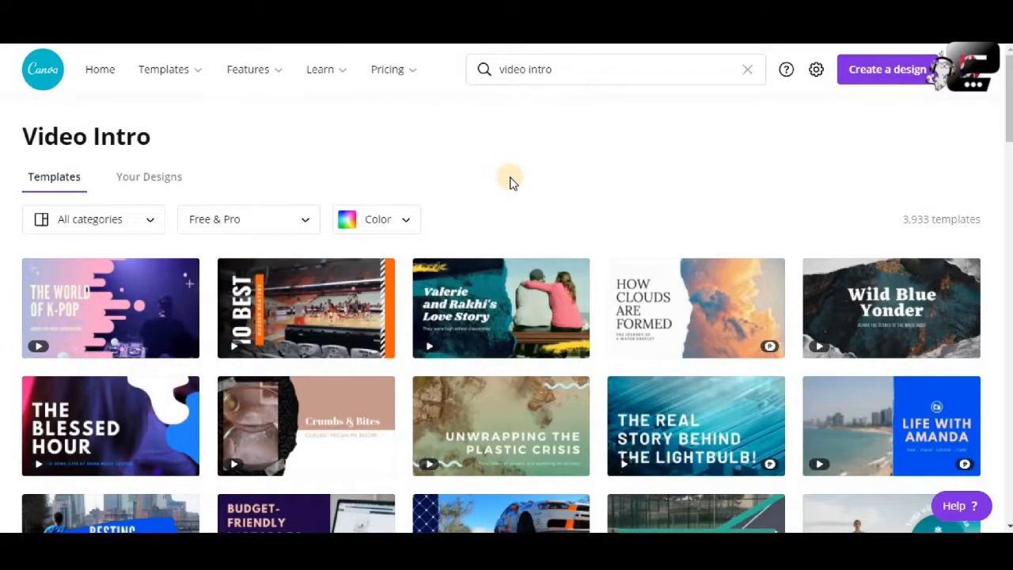
{"action": "mouse_move", "coordinate": [481, 315]}
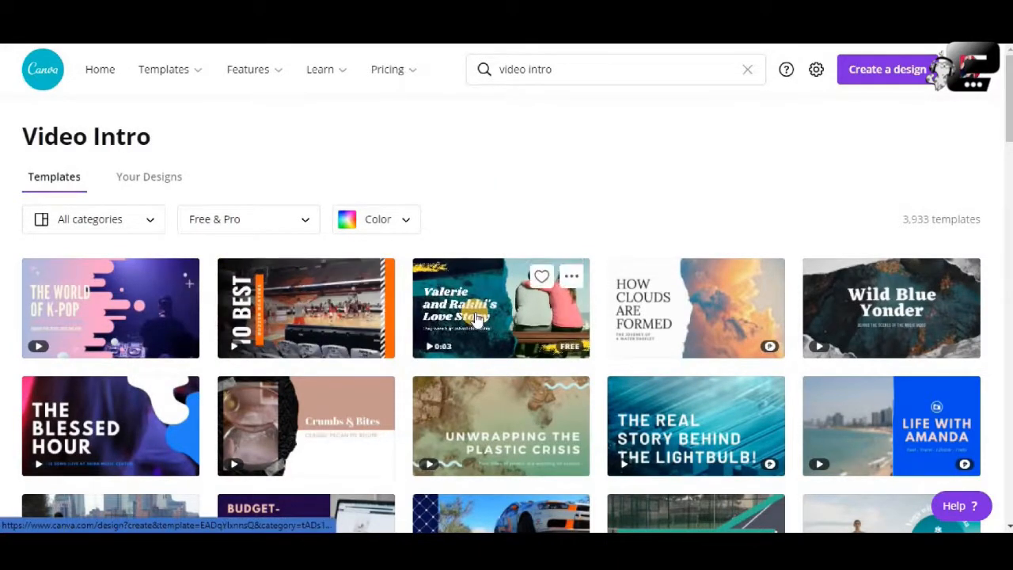
{"action": "mouse_move", "coordinate": [654, 335]}
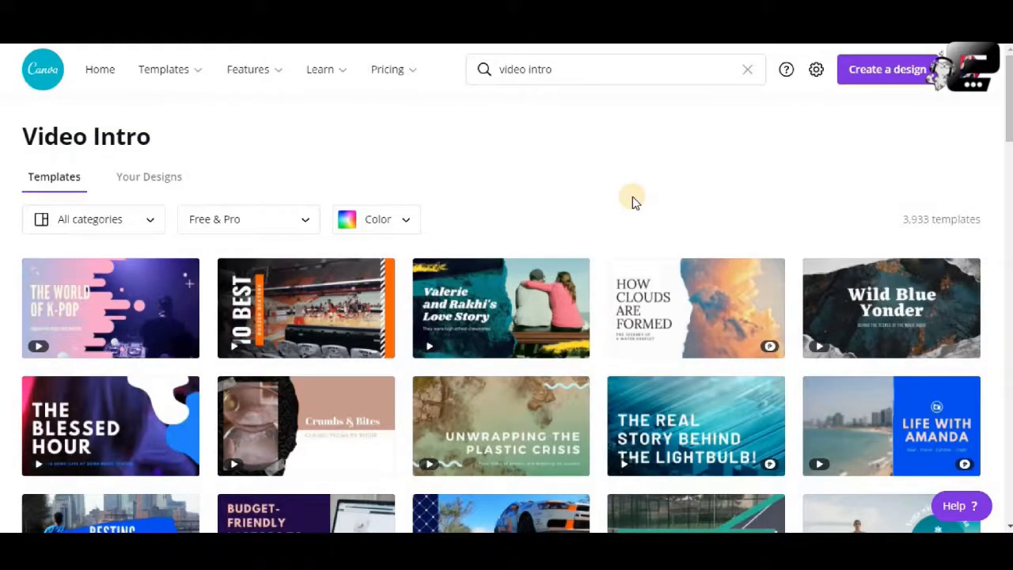
{"action": "scroll", "coordinate": [633, 201], "scroll_direction": "down", "scroll_amount": 3}
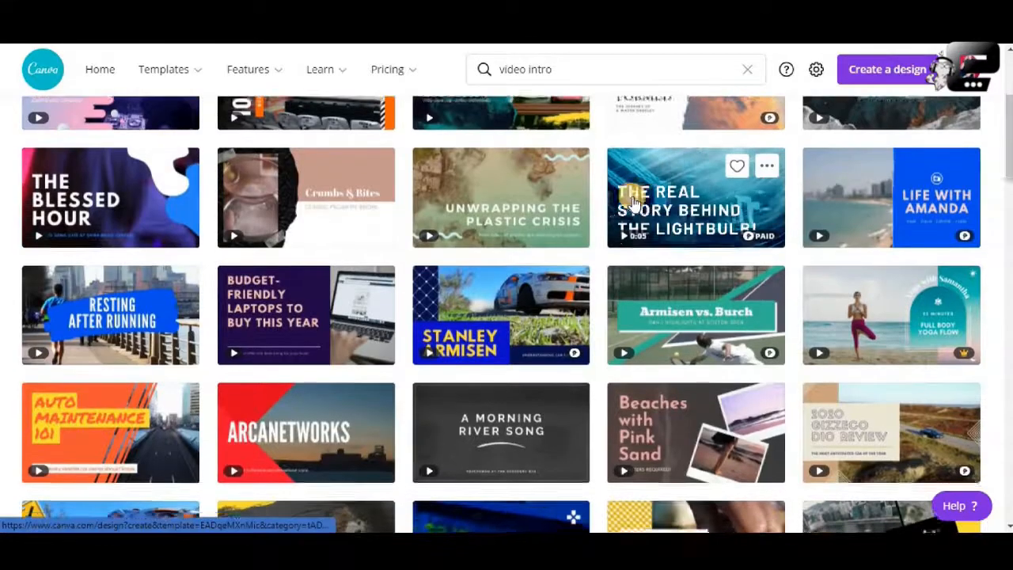
{"action": "scroll", "coordinate": [633, 202], "scroll_direction": "down", "scroll_amount": 2}
{"action": "scroll", "coordinate": [486, 277], "scroll_direction": "up", "scroll_amount": 4}
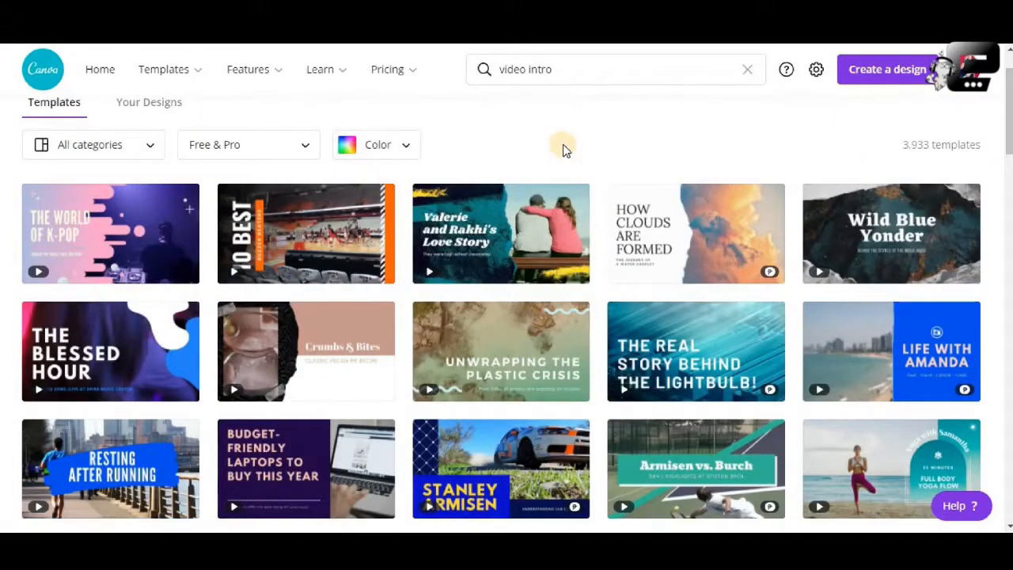
{"action": "scroll", "coordinate": [563, 144], "scroll_direction": "down", "scroll_amount": 1}
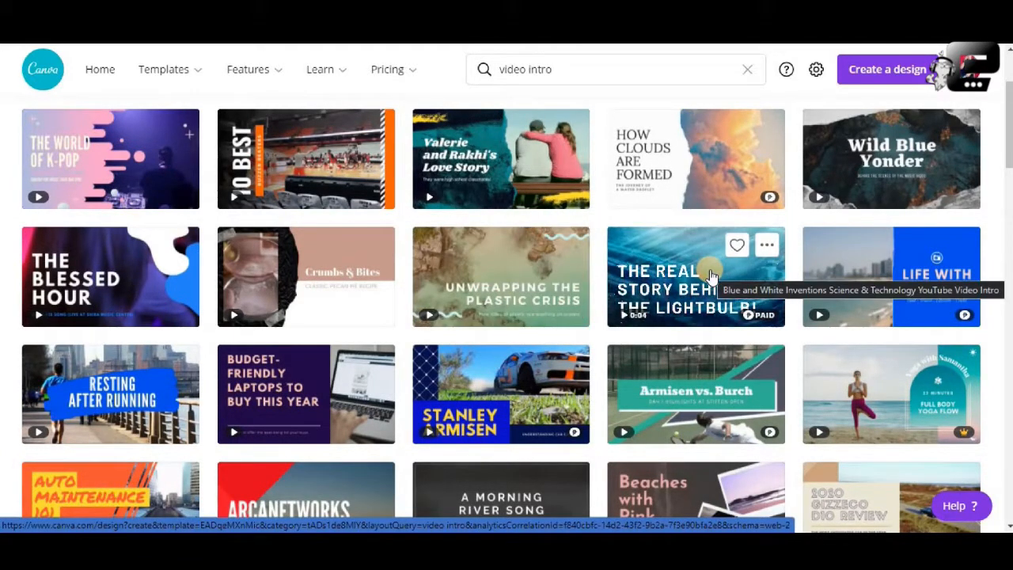
{"action": "scroll", "coordinate": [710, 275], "scroll_direction": "up", "scroll_amount": 2}
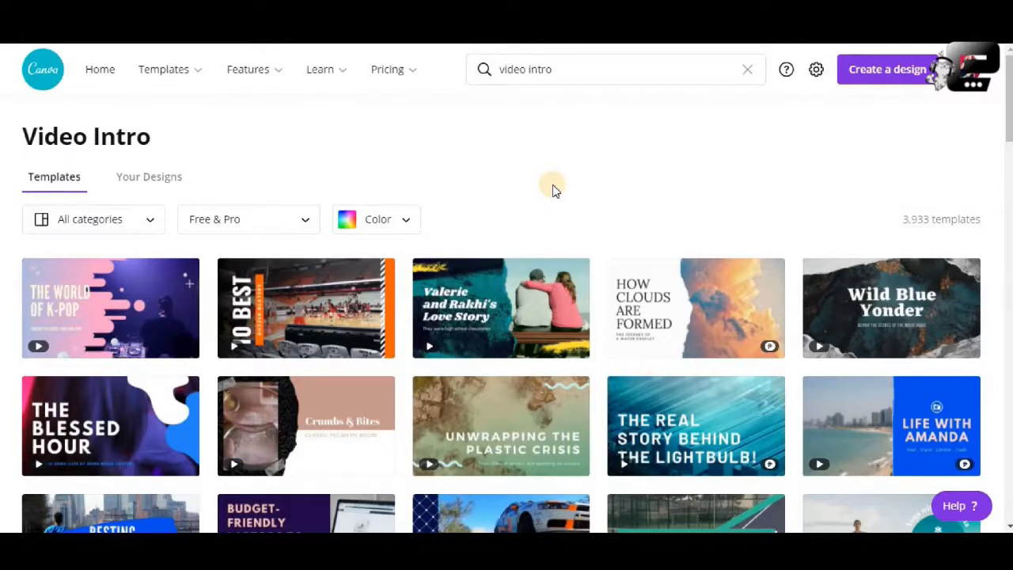
{"action": "scroll", "coordinate": [553, 190], "scroll_direction": "down", "scroll_amount": 1}
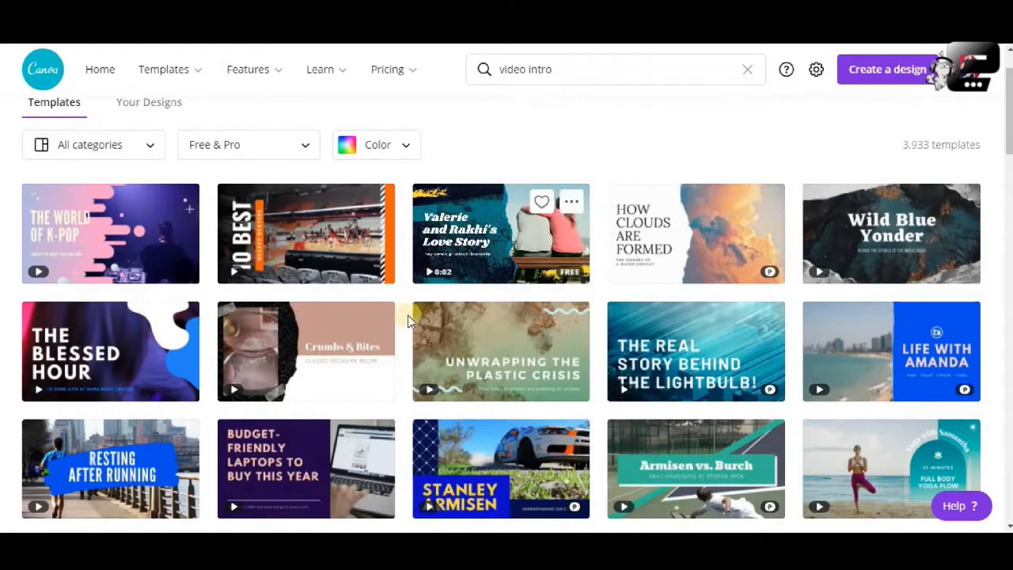
{"action": "scroll", "coordinate": [409, 317], "scroll_direction": "down", "scroll_amount": 2}
{"action": "scroll", "coordinate": [408, 316], "scroll_direction": "down", "scroll_amount": 2}
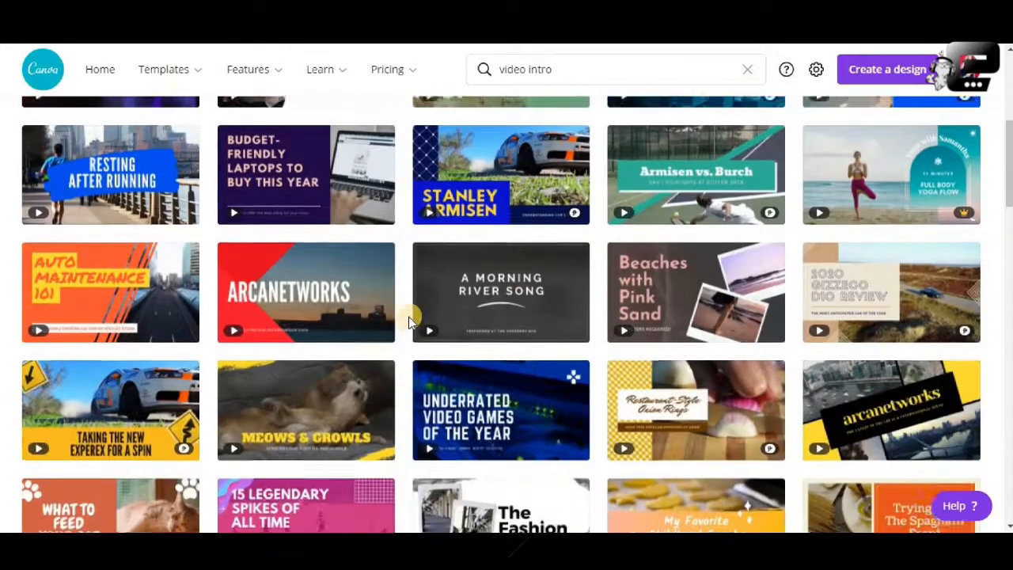
{"action": "scroll", "coordinate": [409, 317], "scroll_direction": "down", "scroll_amount": 2}
{"action": "mouse_move", "coordinate": [348, 283]}
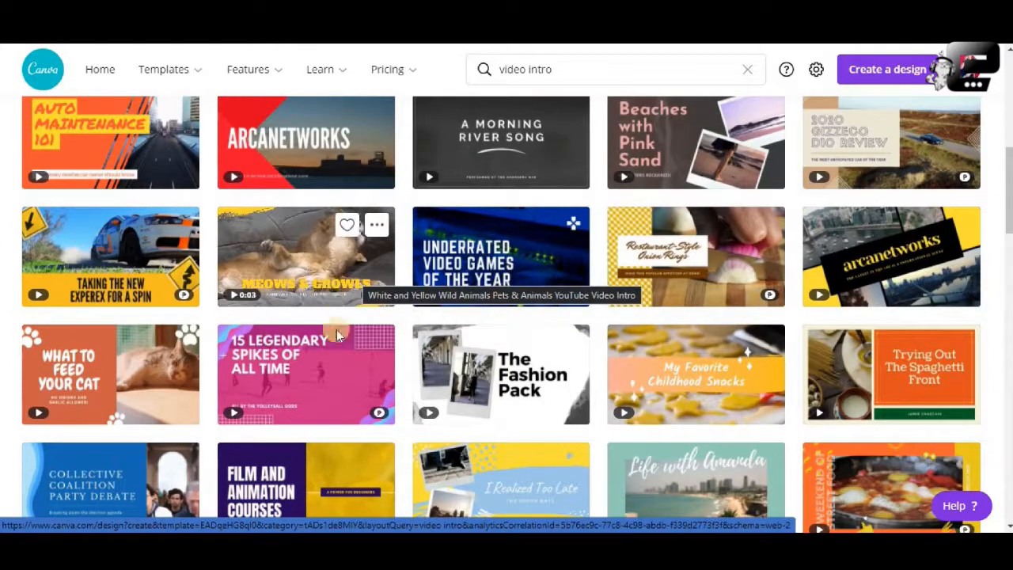
{"action": "scroll", "coordinate": [349, 369], "scroll_direction": "down", "scroll_amount": 1}
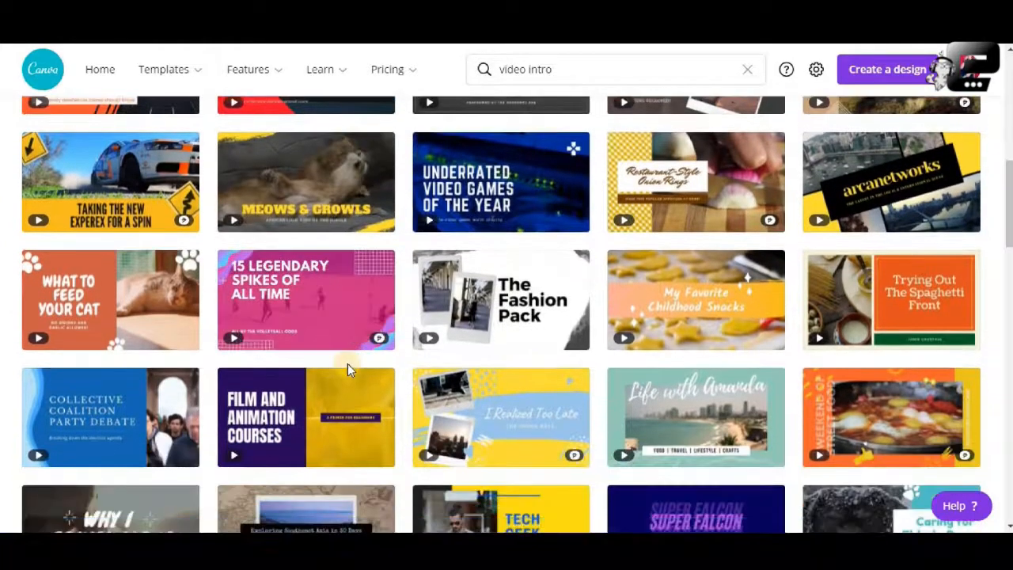
Open the free orange and white "What to Feed Your Cat" YouTube video intro template for editing.
{"action": "mouse_move", "coordinate": [147, 321]}
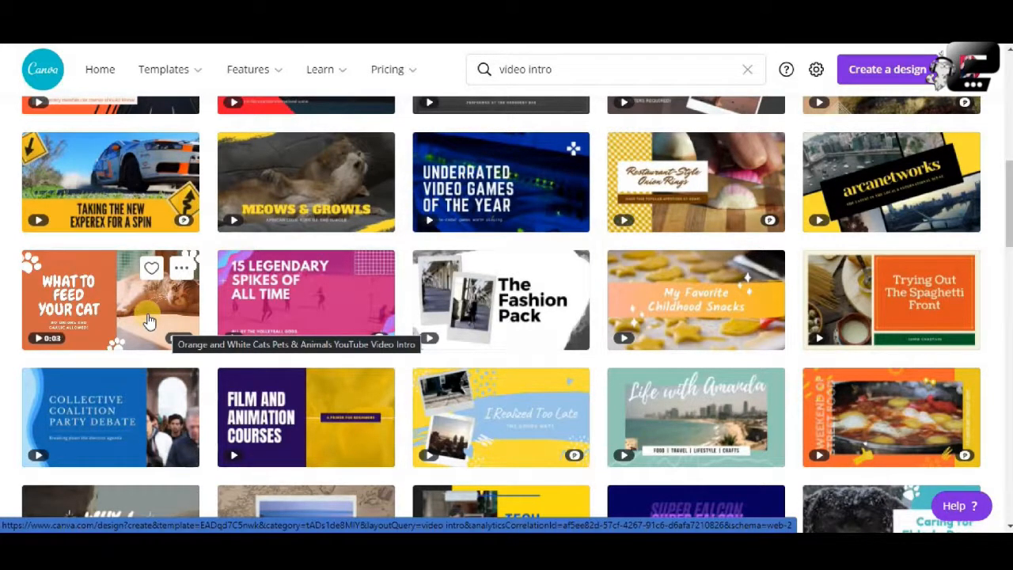
{"action": "scroll", "coordinate": [148, 320], "scroll_direction": "up", "scroll_amount": 3}
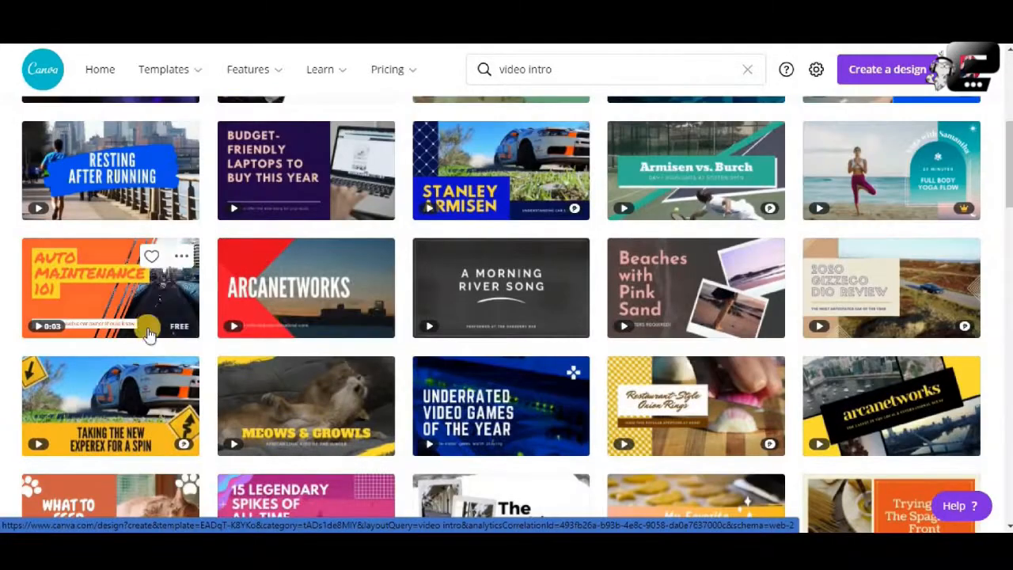
{"action": "scroll", "coordinate": [148, 374], "scroll_direction": "down", "scroll_amount": 2}
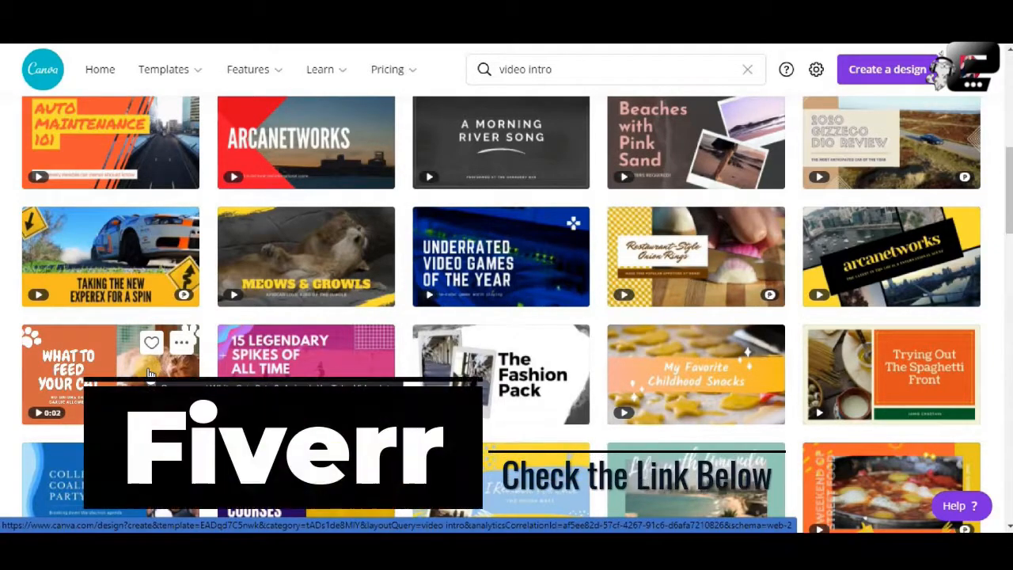
{"action": "scroll", "coordinate": [149, 374], "scroll_direction": "down", "scroll_amount": 2}
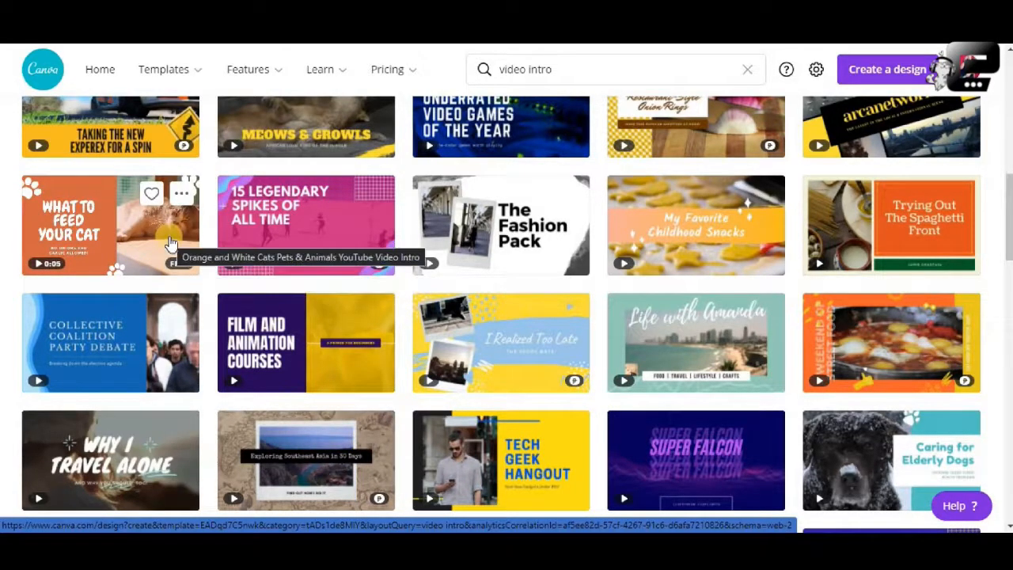
{"action": "left_click", "coordinate": [169, 239]}
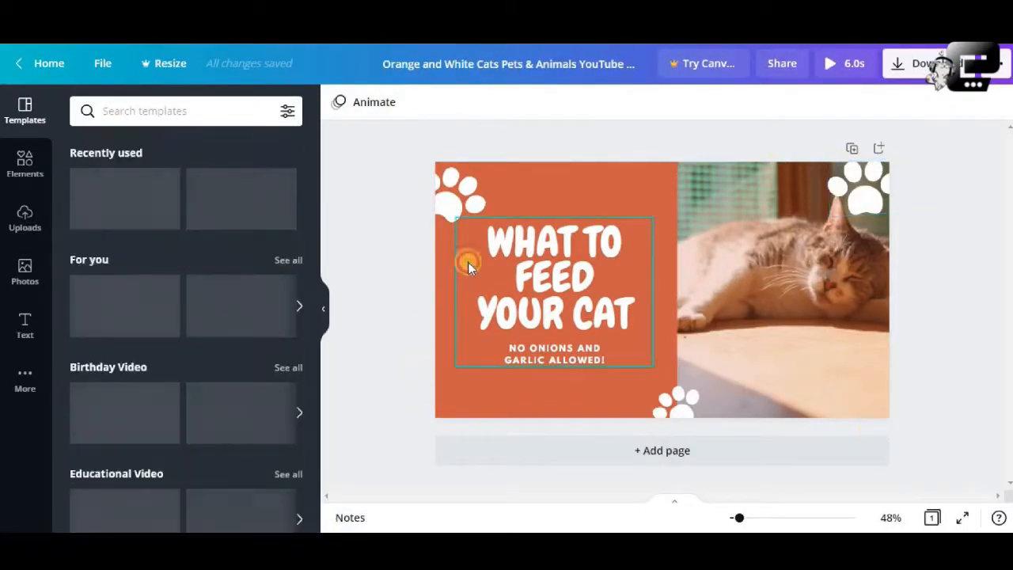
Examine the template's separate editable parts by selecting the orange background, a paw print, the title text and the cat video in turn.
{"action": "left_click", "coordinate": [690, 184]}
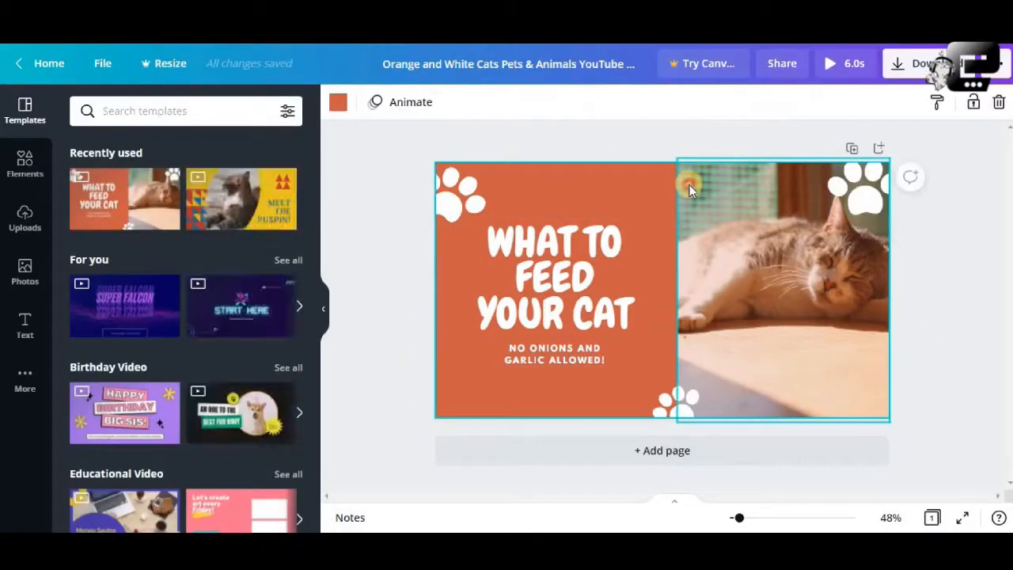
{"action": "left_click", "coordinate": [610, 200]}
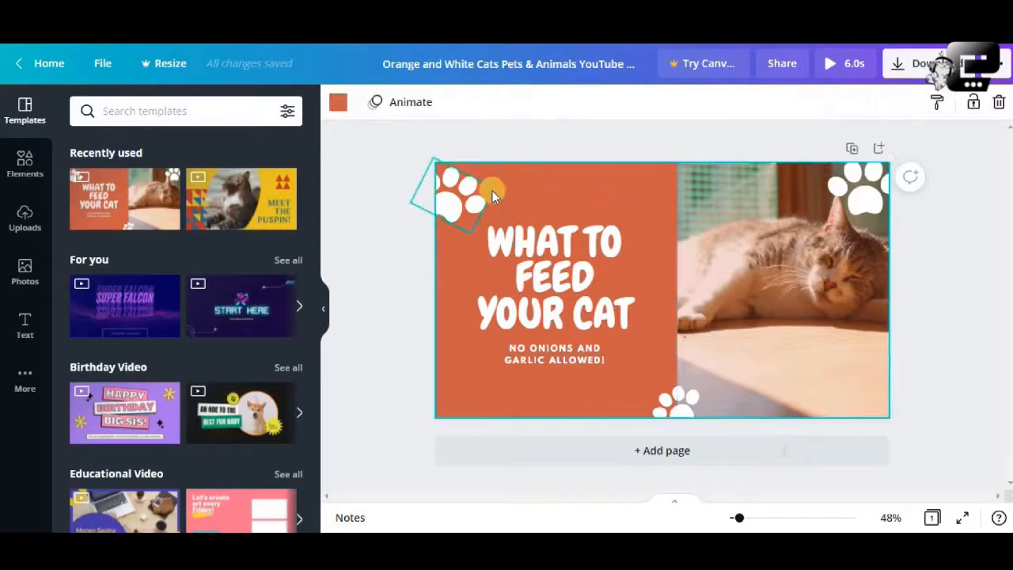
{"action": "left_click", "coordinate": [493, 191]}
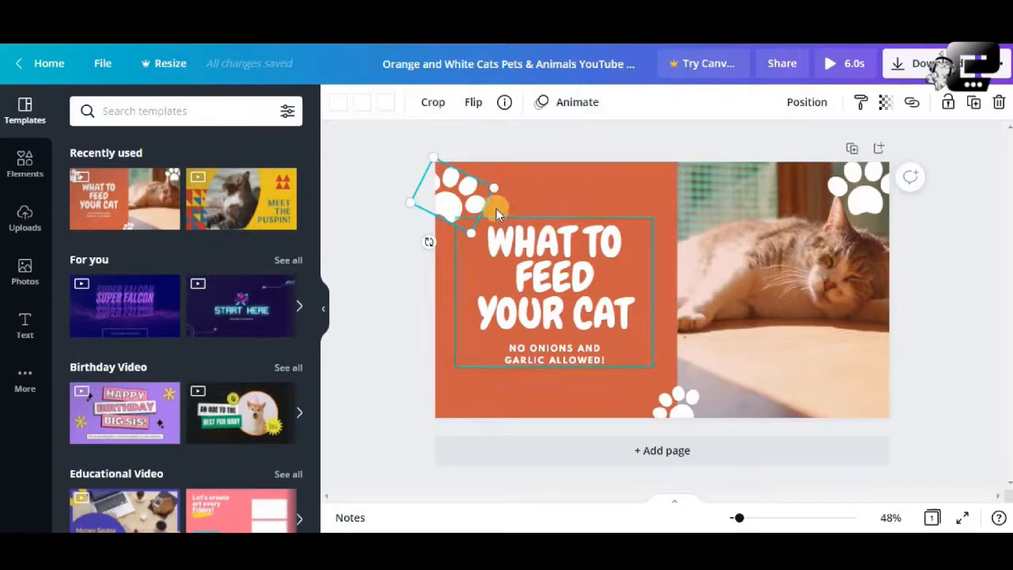
{"action": "left_click", "coordinate": [510, 244]}
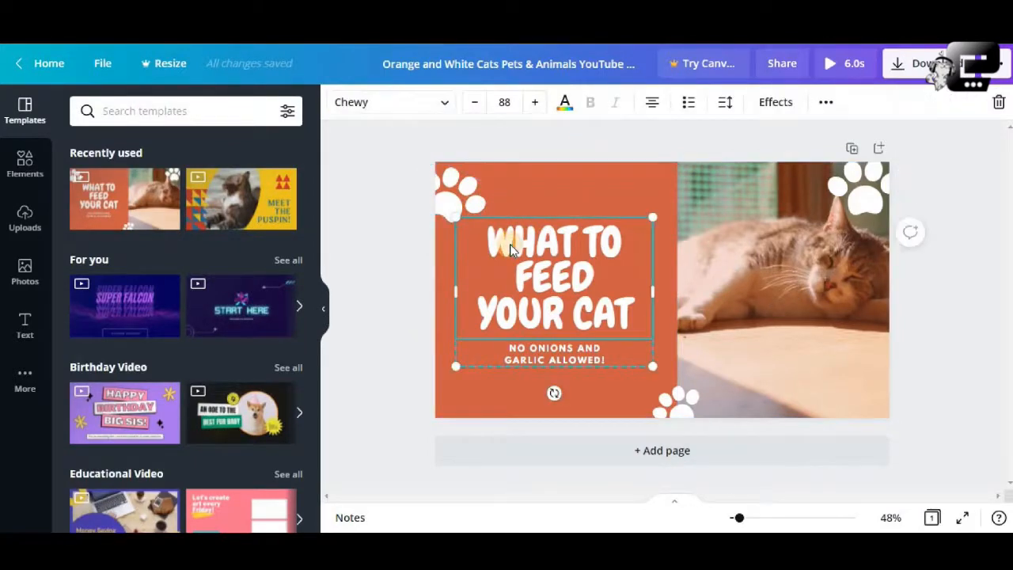
{"action": "left_click", "coordinate": [626, 190]}
{"action": "left_click", "coordinate": [729, 200]}
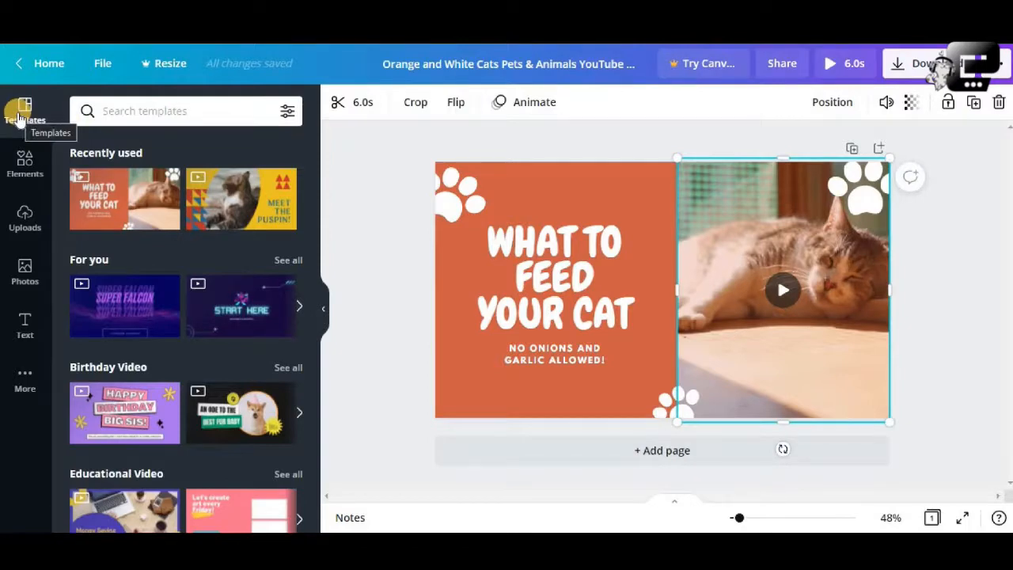
Look through the elements, photos and text styles available for the design.
{"action": "left_click", "coordinate": [24, 165]}
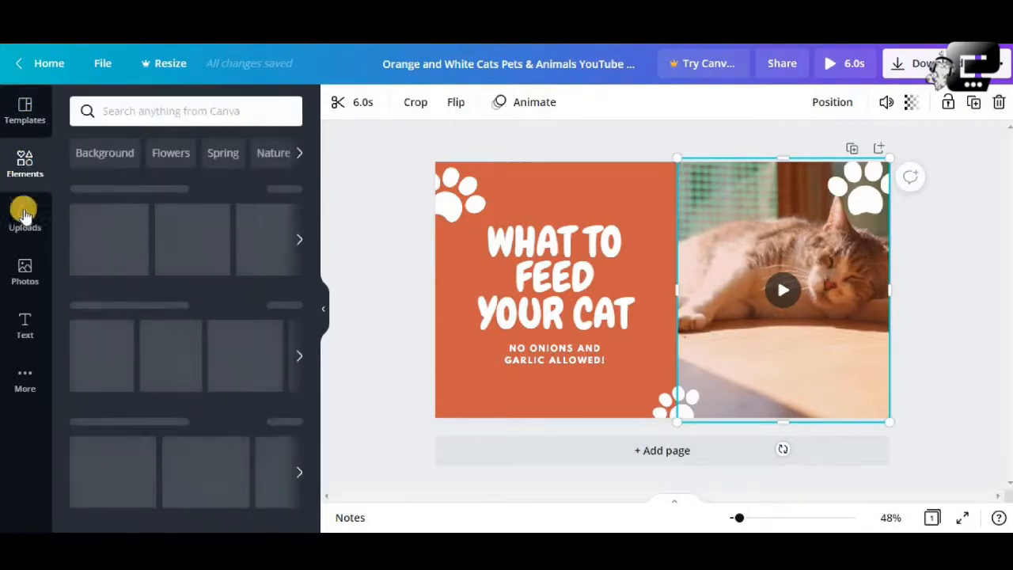
{"action": "left_click", "coordinate": [27, 268]}
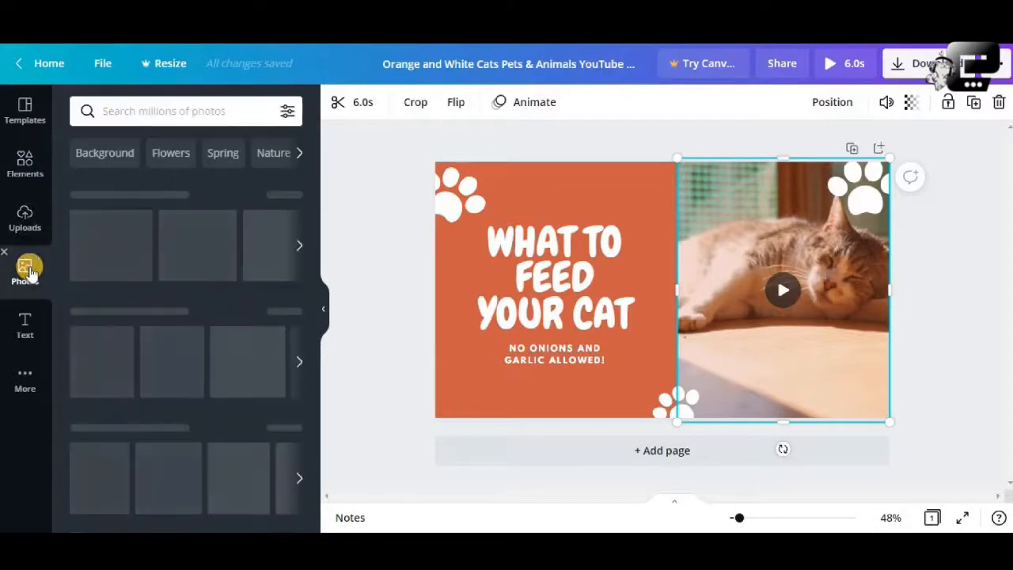
{"action": "left_click", "coordinate": [24, 325]}
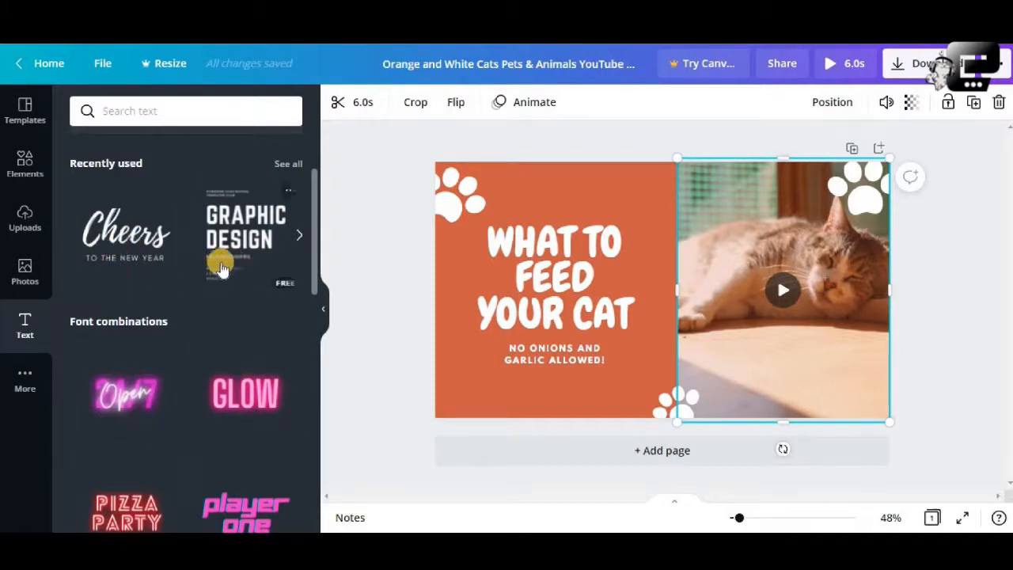
Try adding the "Cheers to the New Year" text combination to the page, and undo the addition.
{"action": "left_click", "coordinate": [131, 250]}
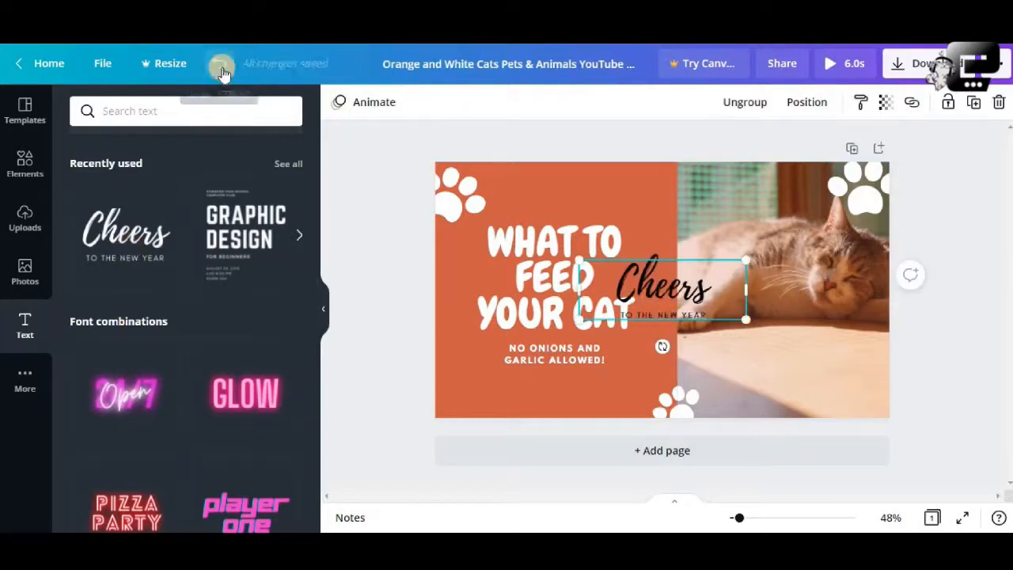
{"action": "left_click", "coordinate": [222, 69]}
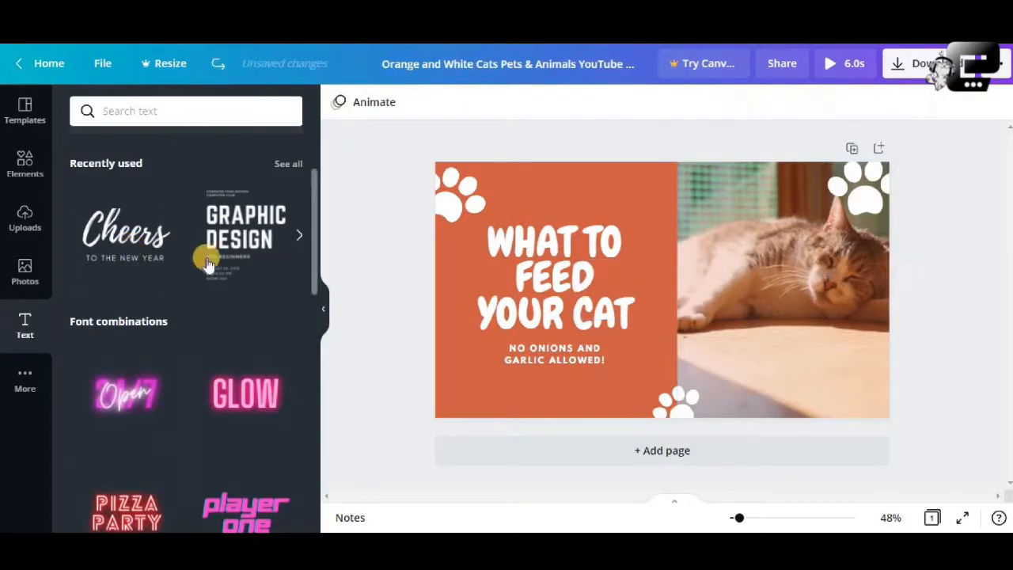
{"action": "scroll", "coordinate": [159, 287], "scroll_direction": "up", "scroll_amount": 3}
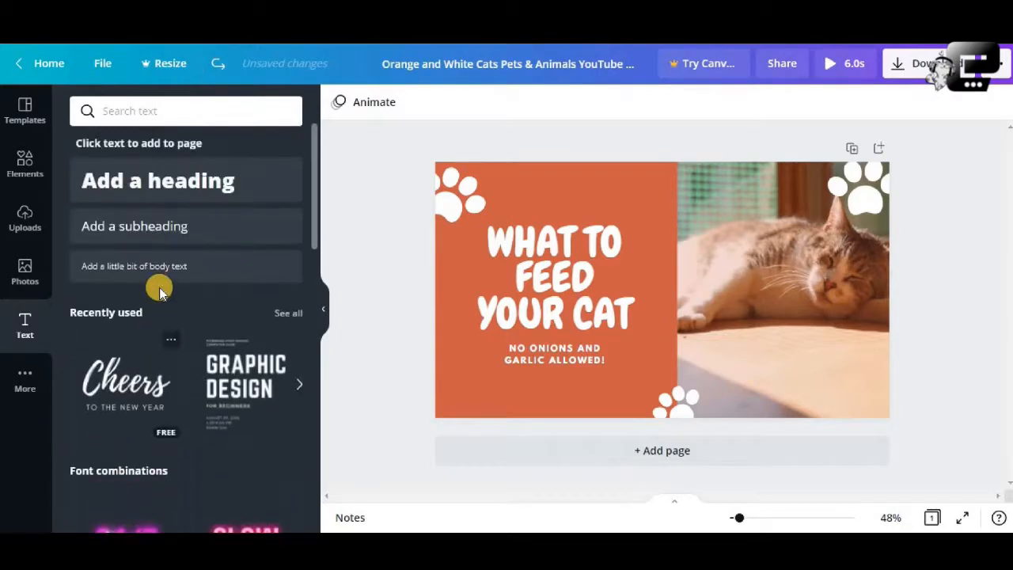
Search the templates for "video intro cats" and browse the matching designs.
{"action": "left_click", "coordinate": [25, 112]}
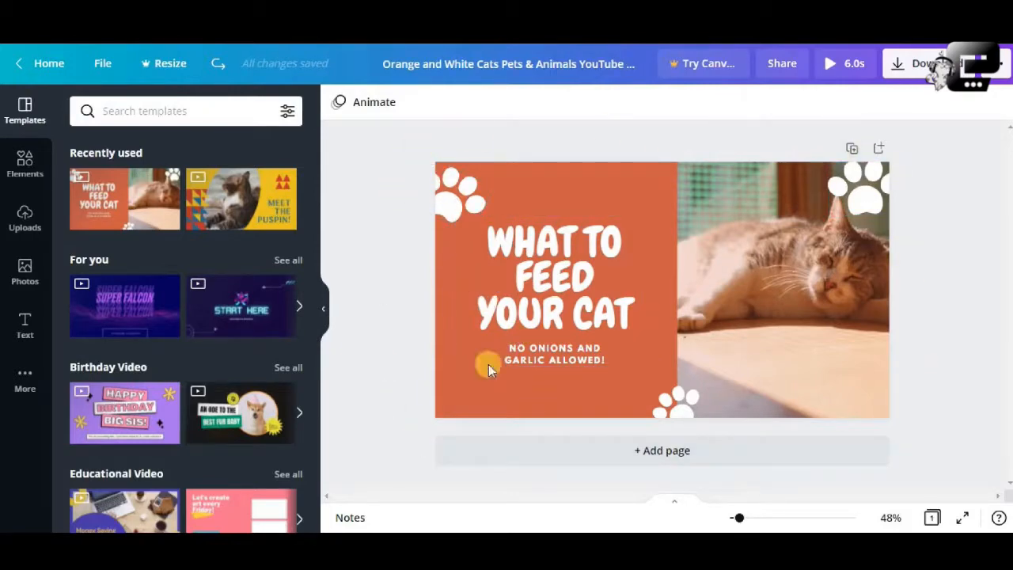
{"action": "left_click", "coordinate": [123, 112]}
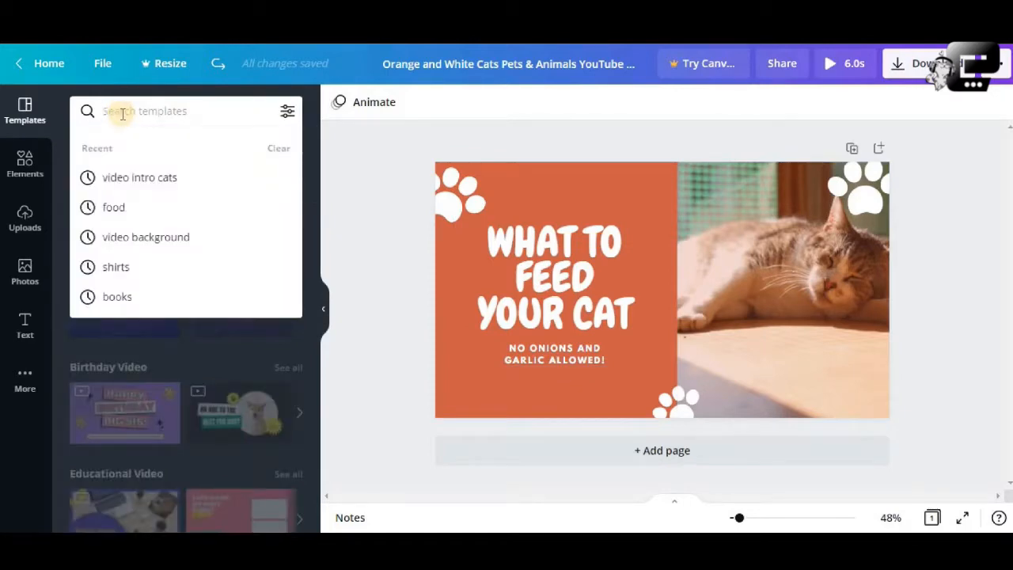
{"action": "left_click", "coordinate": [188, 185]}
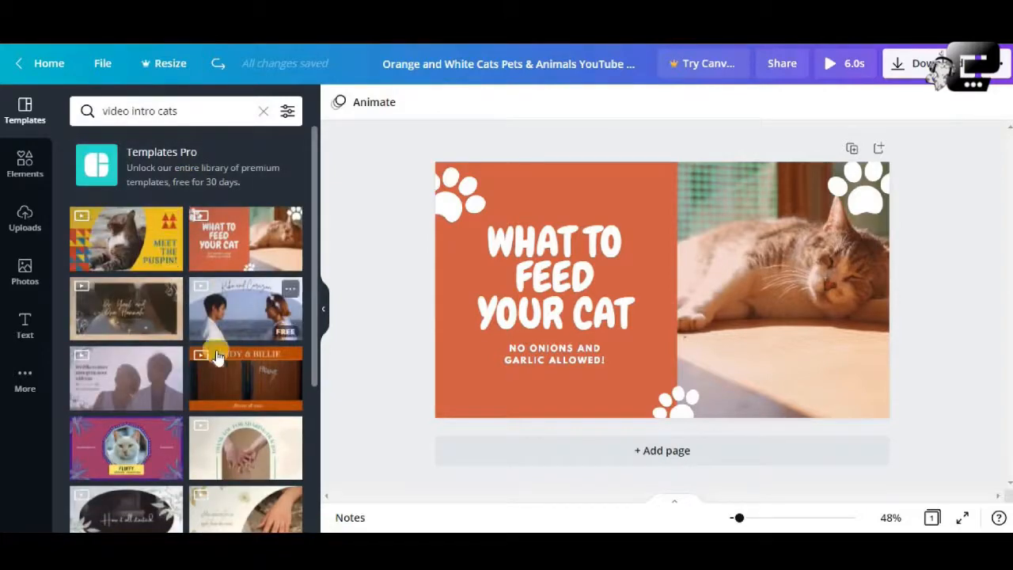
{"action": "scroll", "coordinate": [133, 392], "scroll_direction": "down", "scroll_amount": 3}
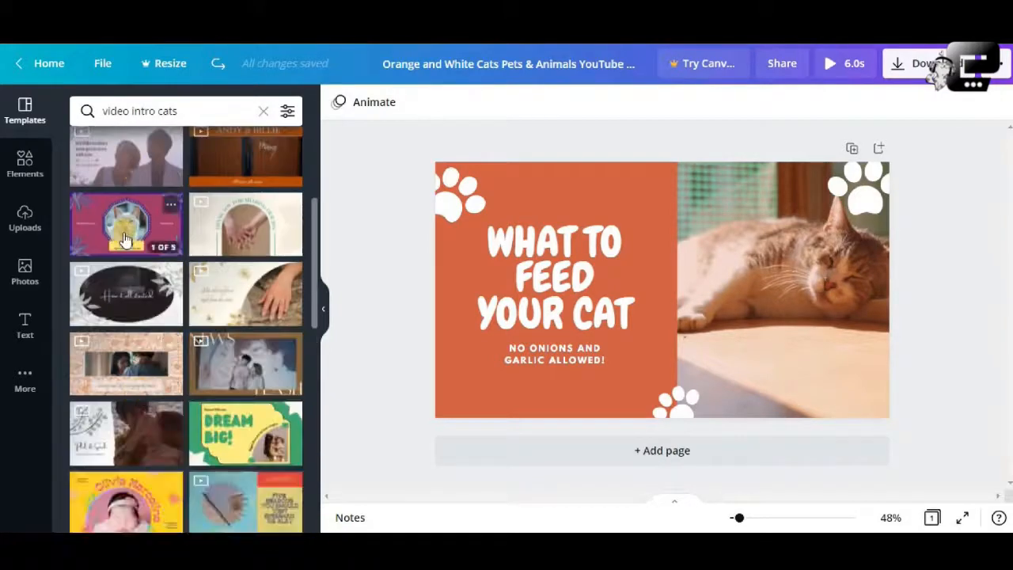
{"action": "scroll", "coordinate": [125, 248], "scroll_direction": "up", "scroll_amount": 3}
Add a second page and apply the yellow "Meet the Puspin!" cat template to it.
{"action": "left_click", "coordinate": [669, 451]}
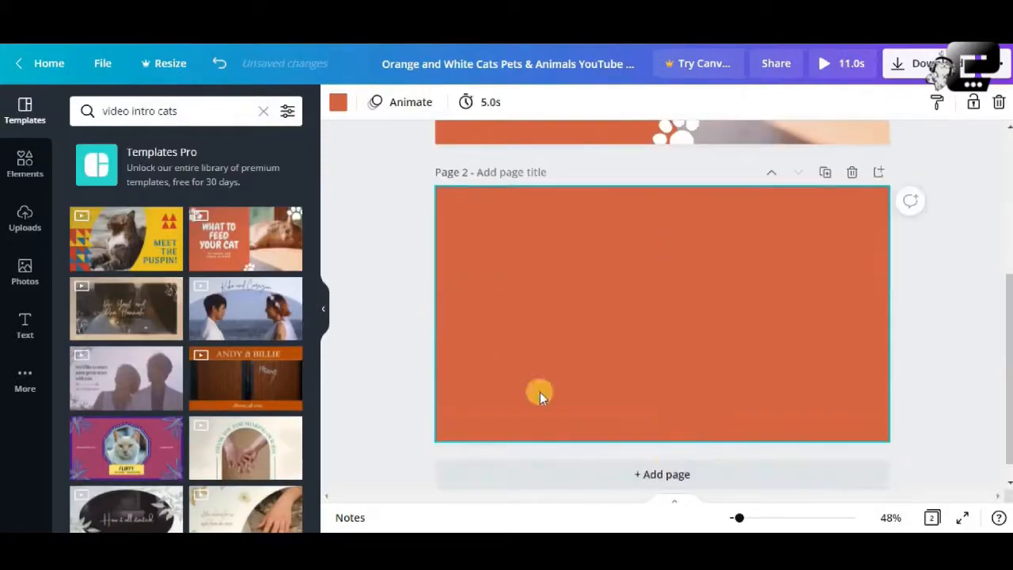
{"action": "left_click", "coordinate": [108, 253]}
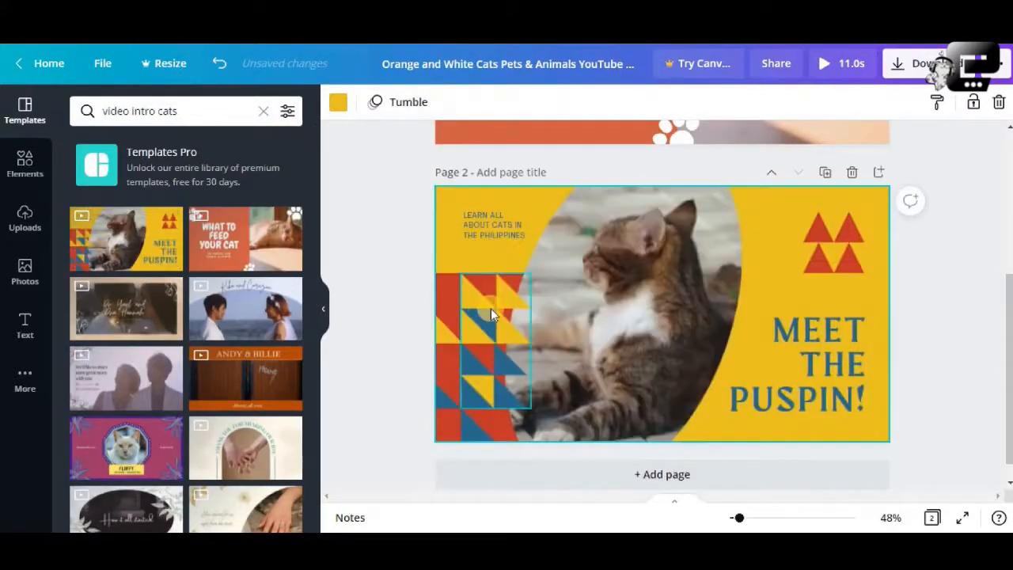
{"action": "scroll", "coordinate": [491, 308], "scroll_direction": "up", "scroll_amount": 3}
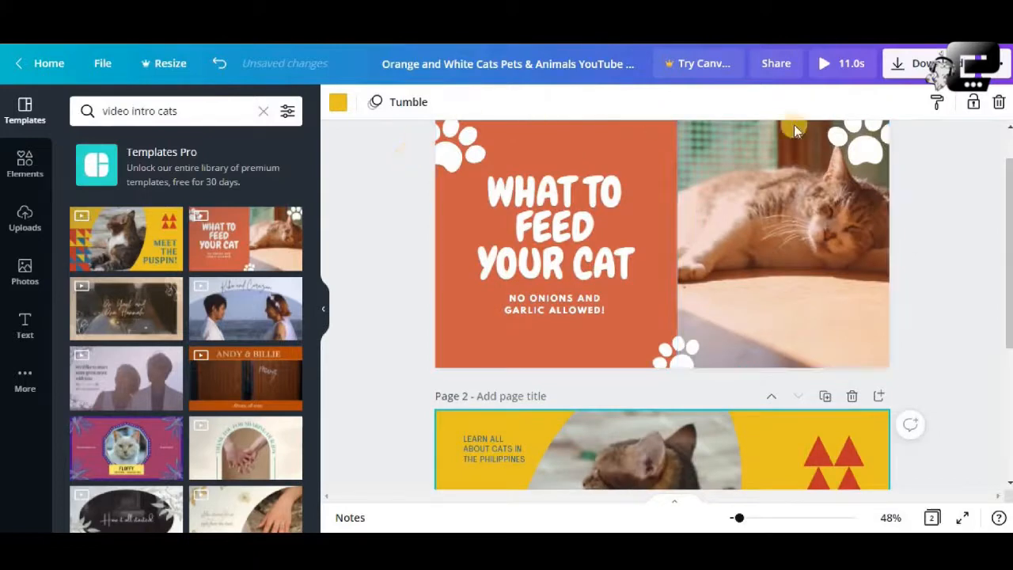
{"action": "scroll", "coordinate": [633, 163], "scroll_direction": "up", "scroll_amount": 1}
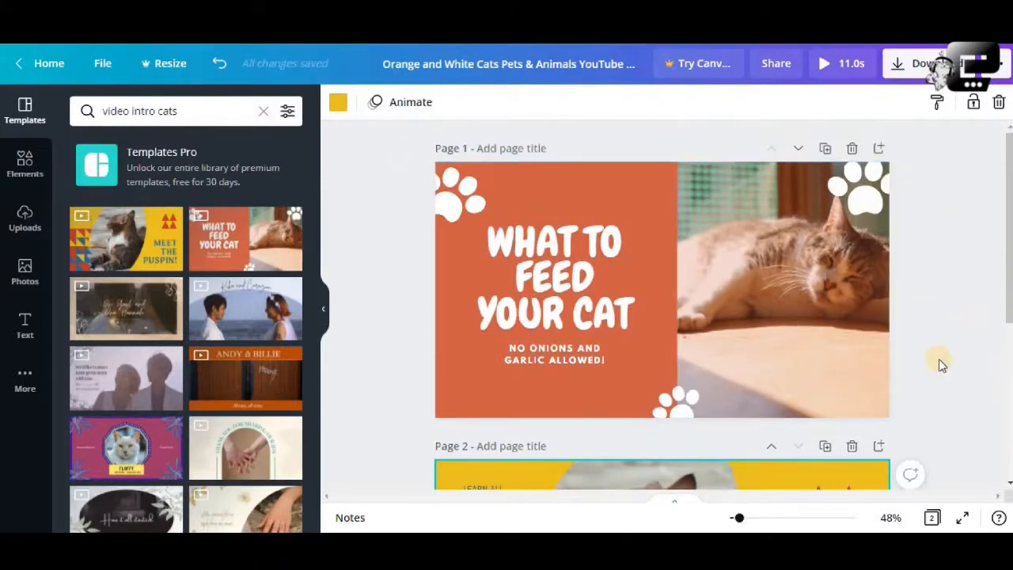
{"action": "scroll", "coordinate": [939, 358], "scroll_direction": "down", "scroll_amount": 3}
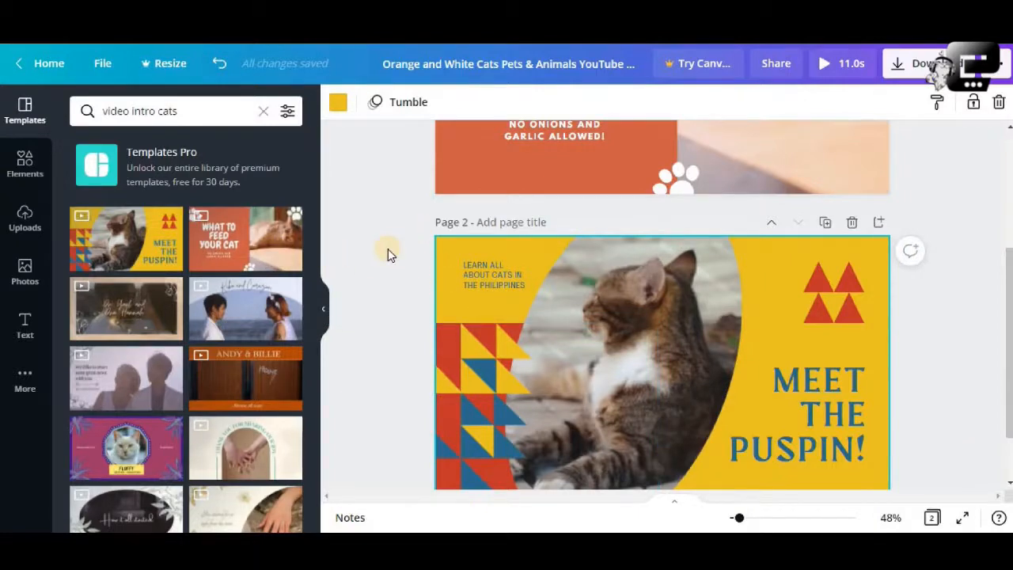
Rename the design as "cats project 1".
{"action": "scroll", "coordinate": [388, 249], "scroll_direction": "up", "scroll_amount": 3}
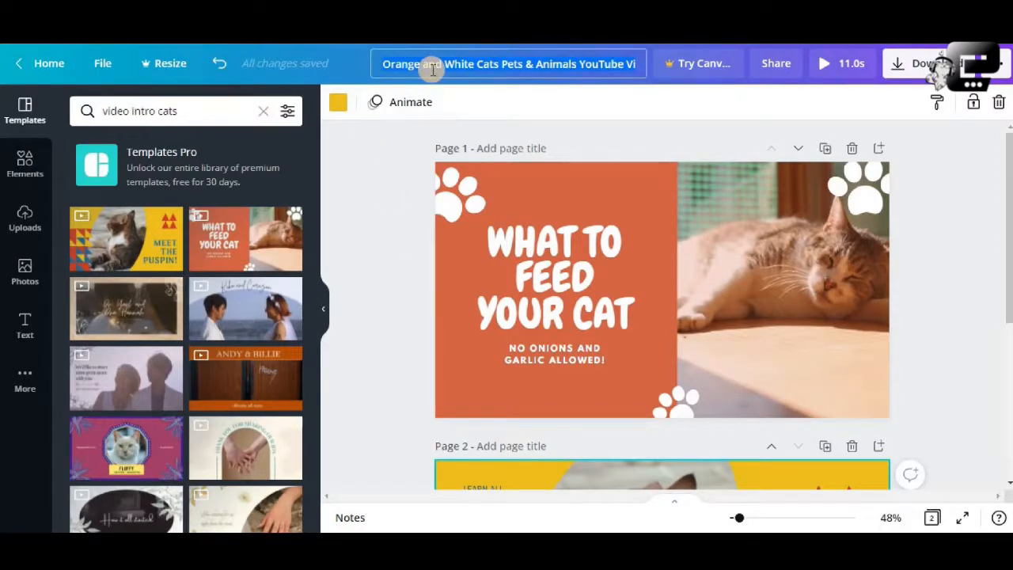
{"action": "type", "text": "cats"}
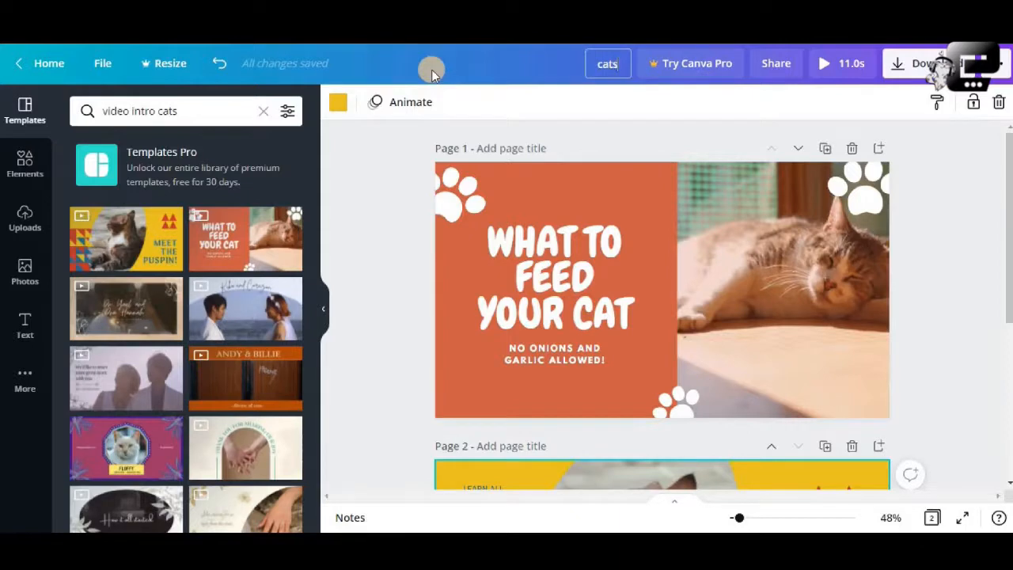
{"action": "type", "text": " project 1"}
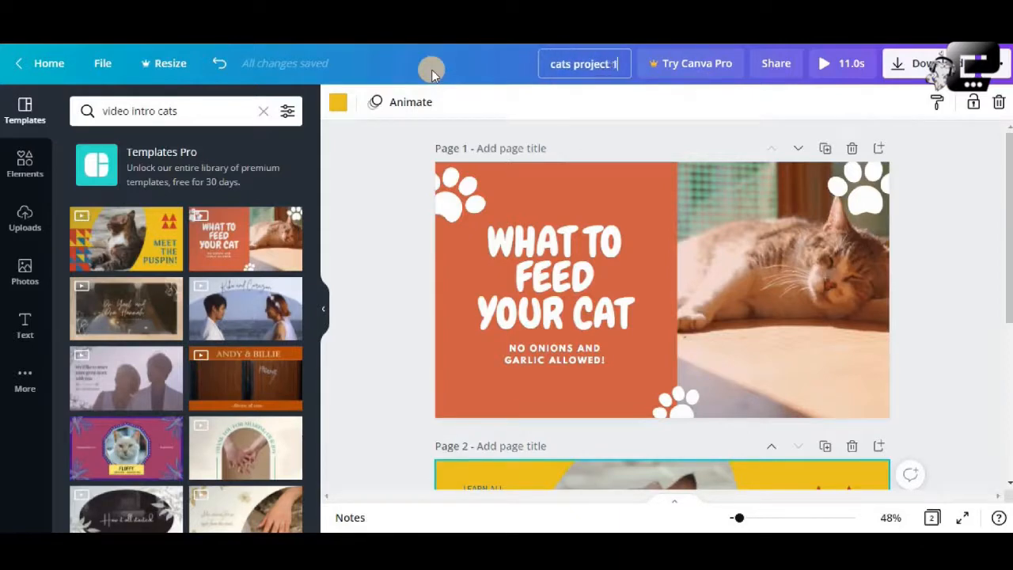
{"action": "key", "text": "Return"}
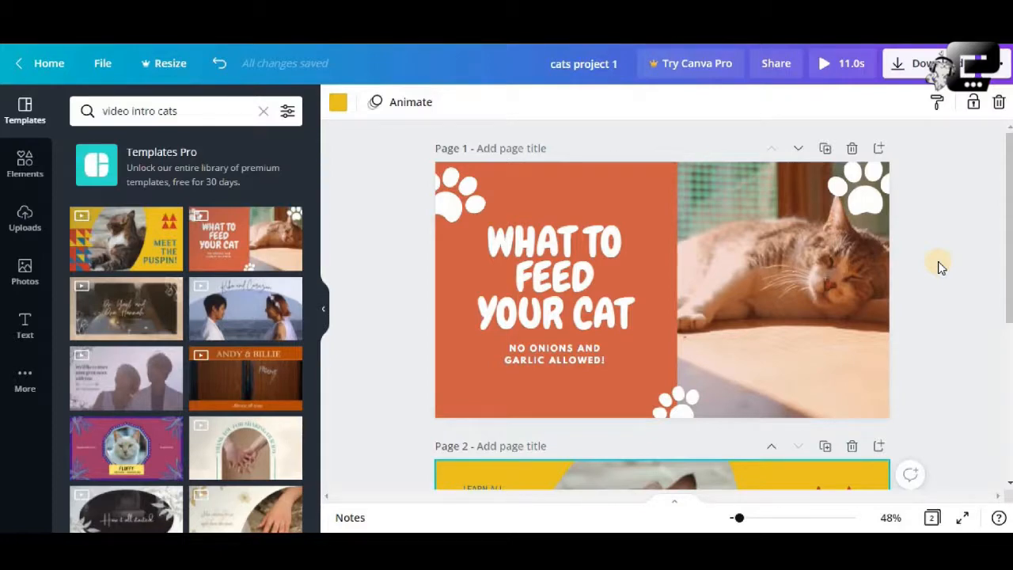
Examine the editable parts of page 1 by selecting the orange background, the cat video and the title text in turn.
{"action": "left_click", "coordinate": [637, 218]}
{"action": "left_click", "coordinate": [626, 194]}
{"action": "left_click", "coordinate": [702, 221]}
{"action": "left_click", "coordinate": [657, 243]}
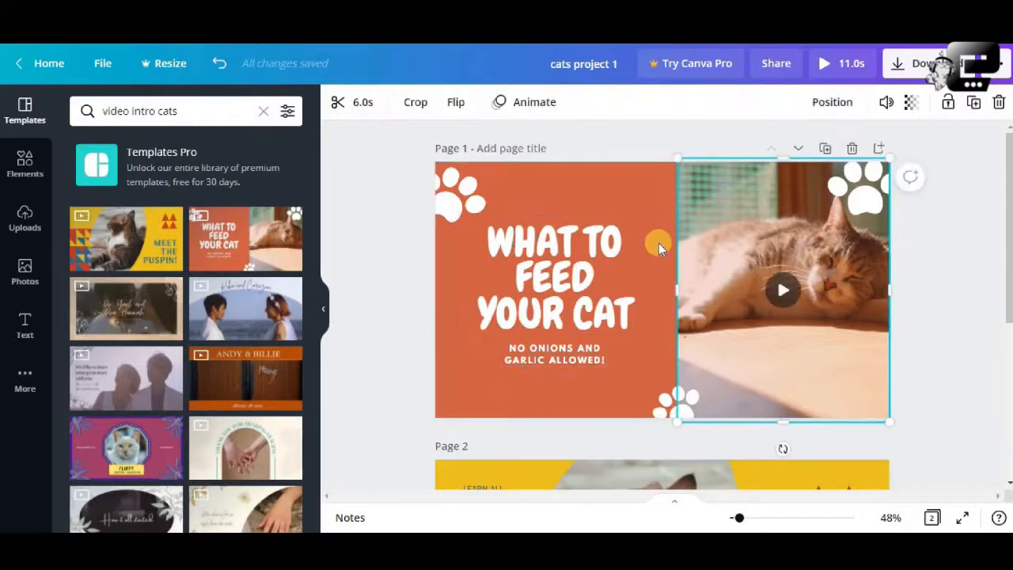
{"action": "left_click", "coordinate": [583, 237]}
{"action": "left_click", "coordinate": [580, 202]}
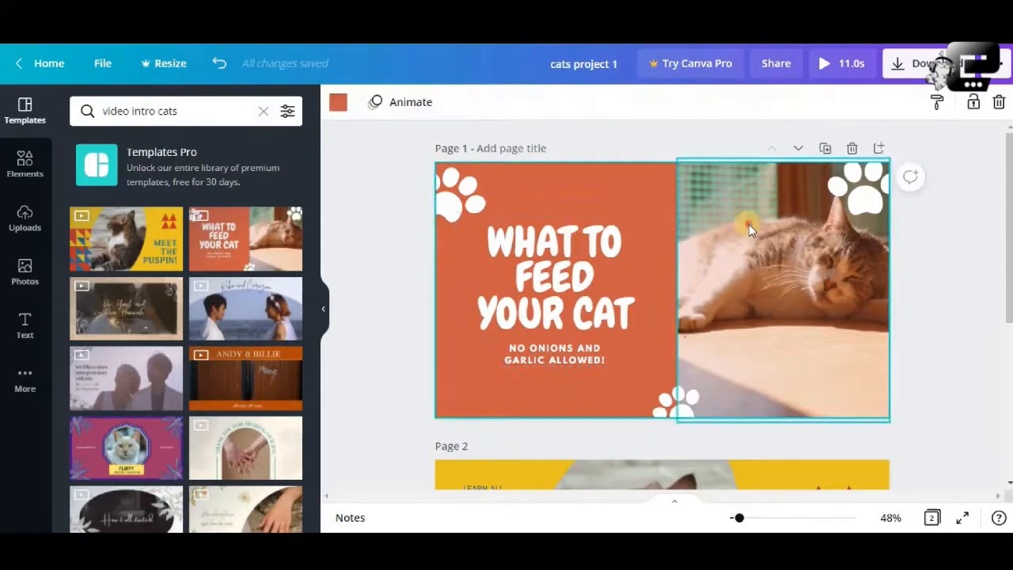
{"action": "left_click", "coordinate": [749, 224]}
{"action": "left_click", "coordinate": [581, 263]}
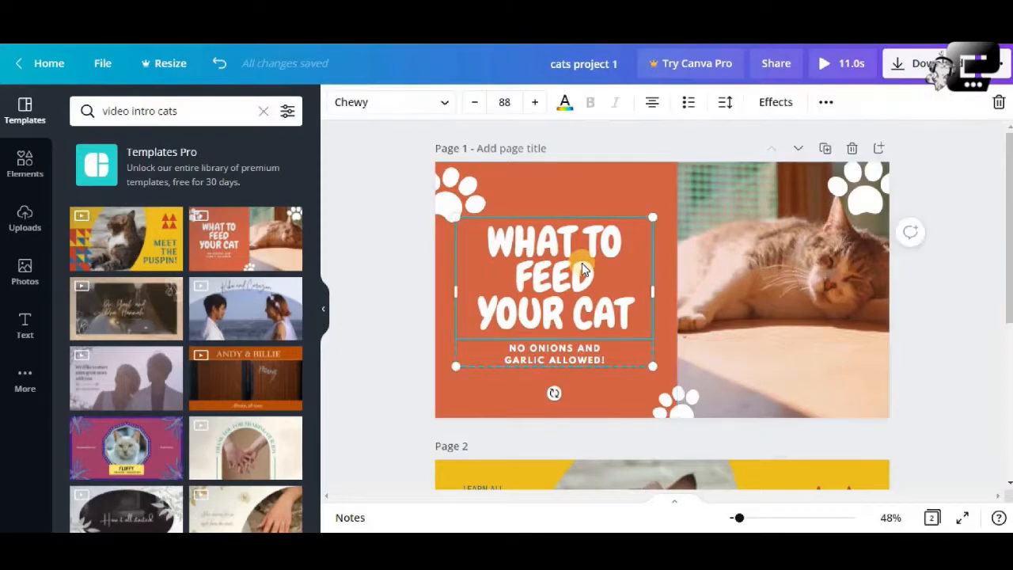
{"action": "double_click", "coordinate": [582, 263]}
{"action": "left_click", "coordinate": [735, 335]}
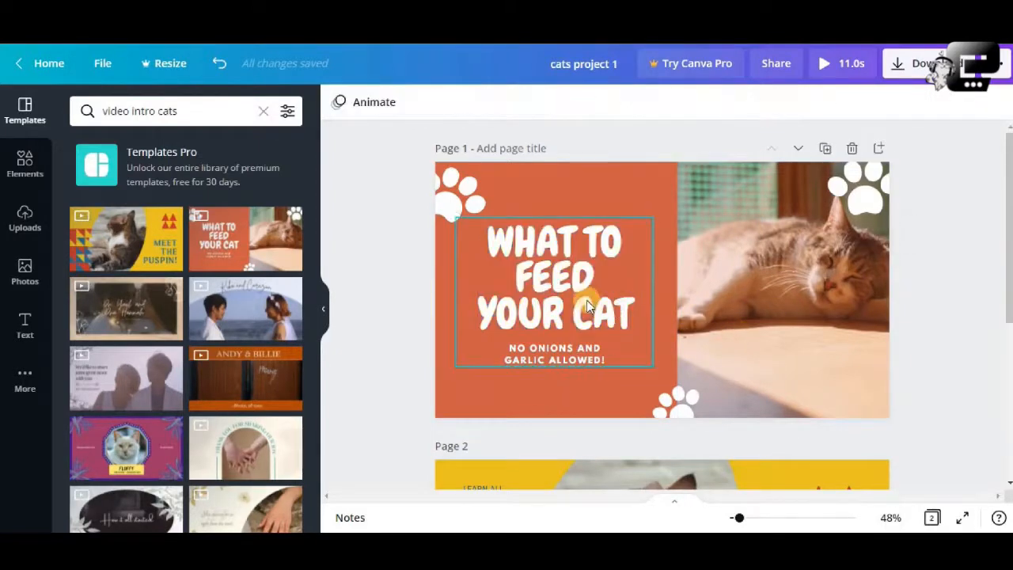
Replace the title text on page 1 with "WHY CATS SLEEP A LOT".
{"action": "left_click", "coordinate": [587, 302]}
{"action": "double_click", "coordinate": [587, 301]}
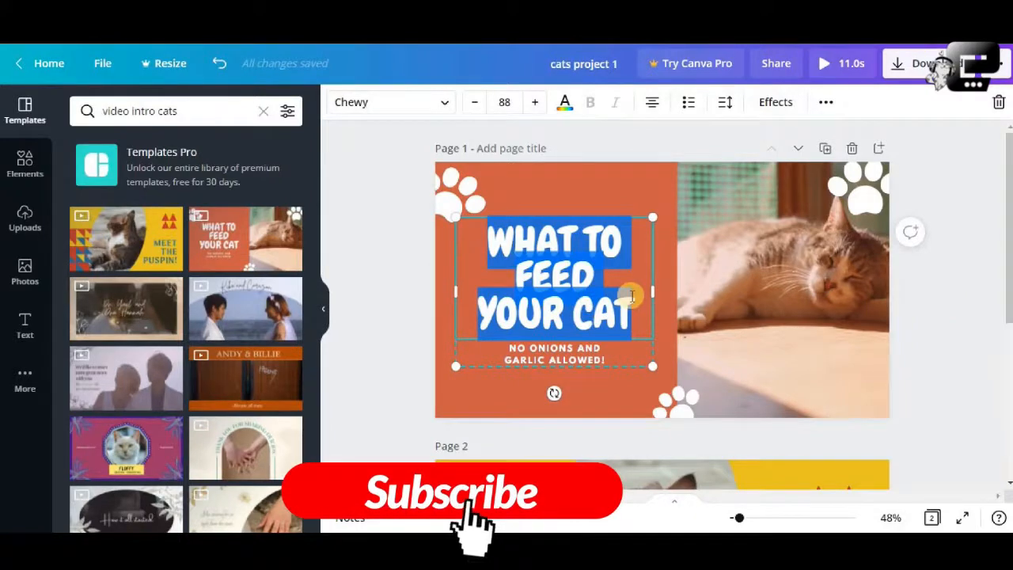
{"action": "type", "text": "WHY CATS"}
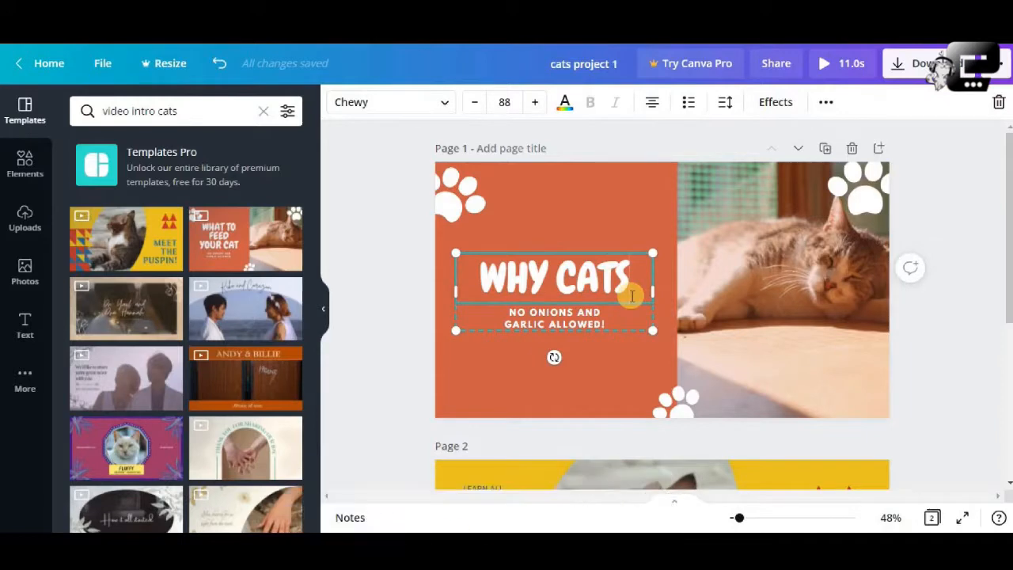
{"action": "type", "text": " SLEEP"}
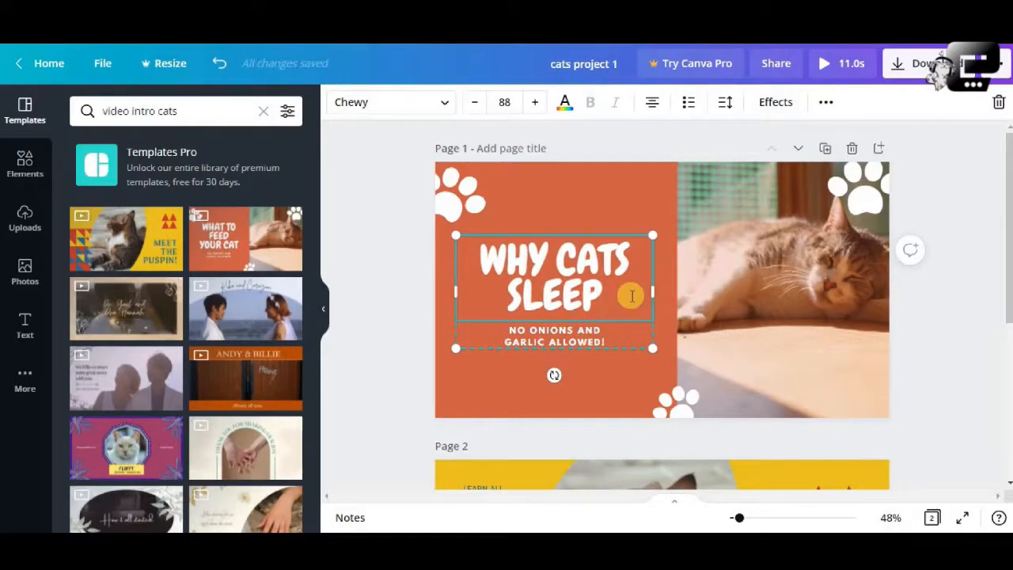
{"action": "type", "text": " A LOT"}
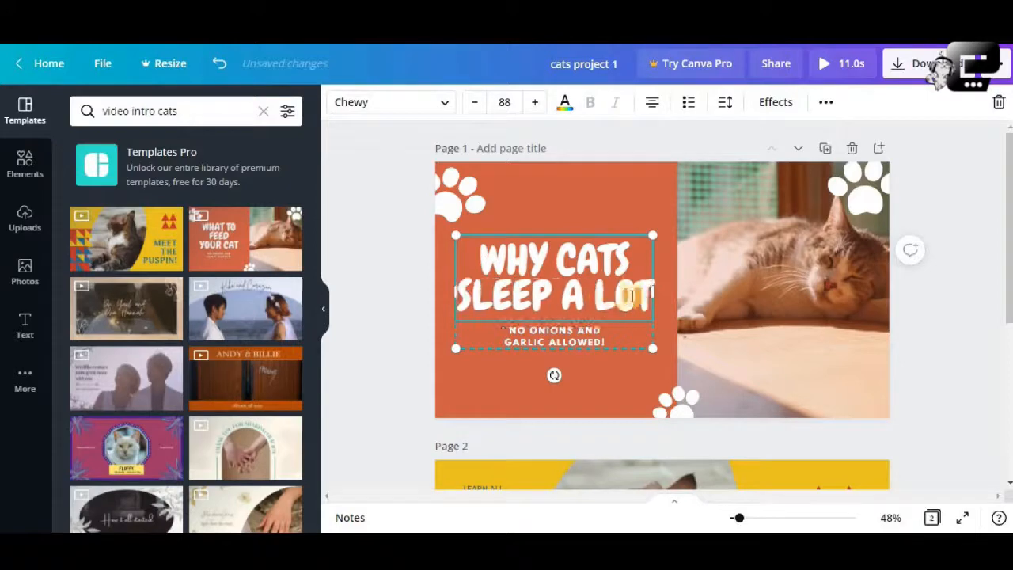
{"action": "left_click", "coordinate": [939, 349]}
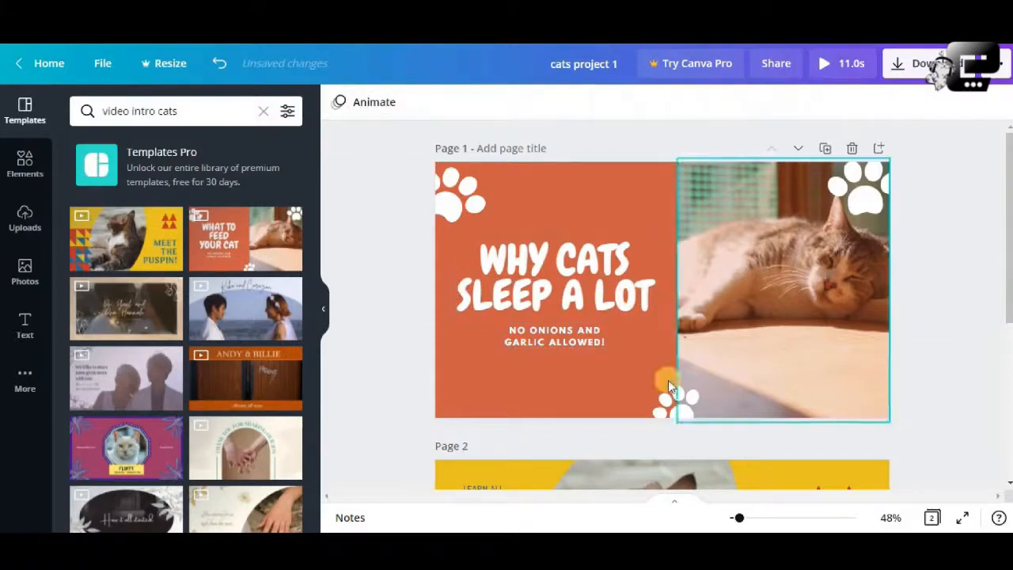
Try deleting only the "No onions and garlic allowed!" subtitle from the text group, and undo, redo and undo the deletion.
{"action": "left_click", "coordinate": [571, 347]}
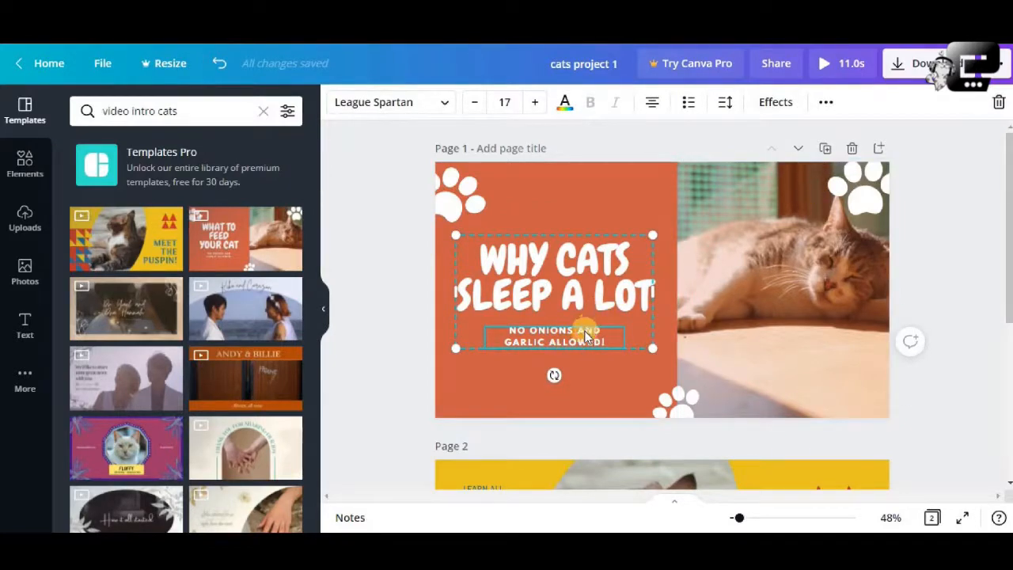
{"action": "left_click", "coordinate": [999, 104]}
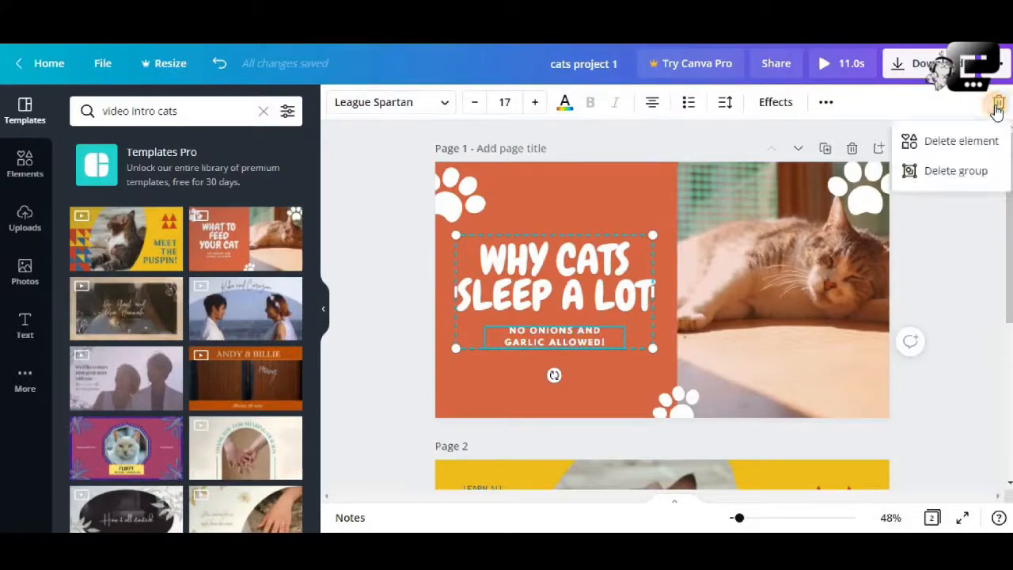
{"action": "left_click", "coordinate": [958, 142]}
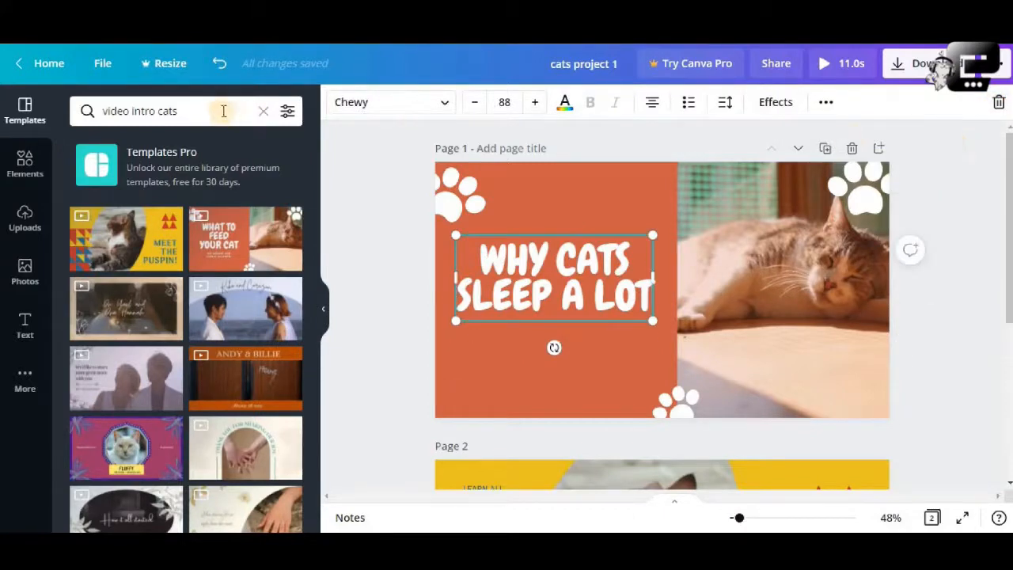
{"action": "left_click", "coordinate": [219, 66]}
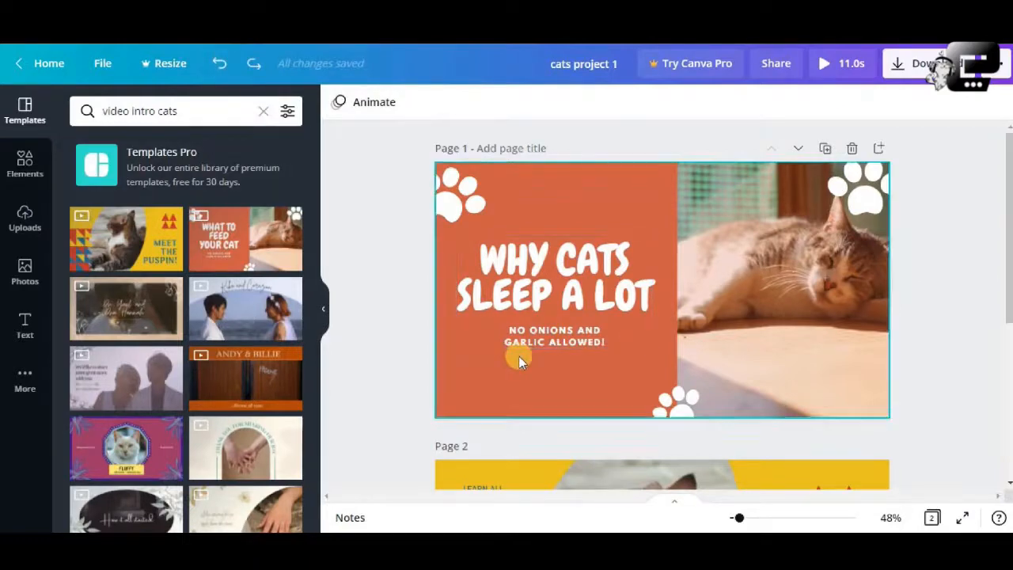
{"action": "left_click", "coordinate": [258, 63]}
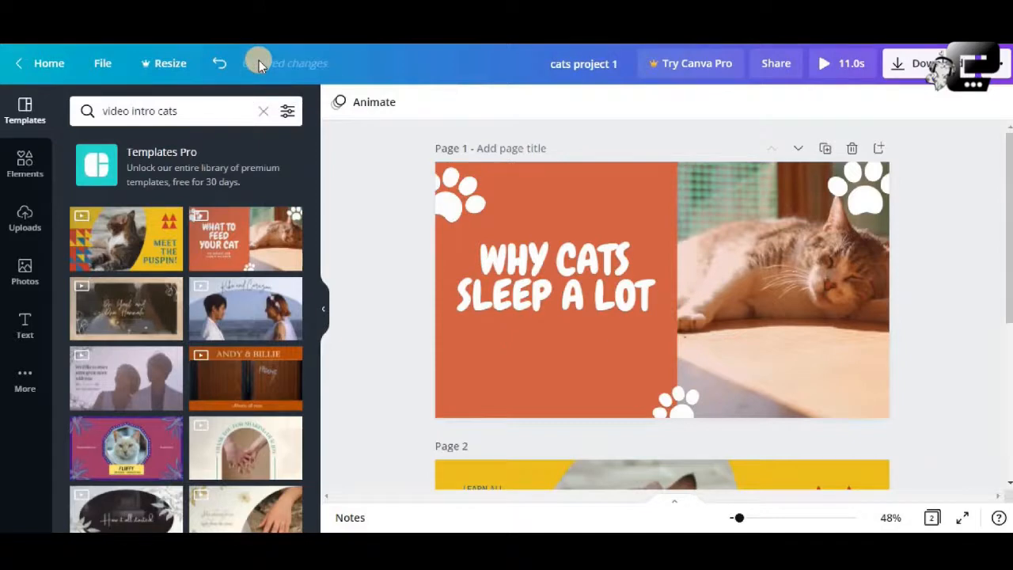
{"action": "left_click", "coordinate": [257, 64]}
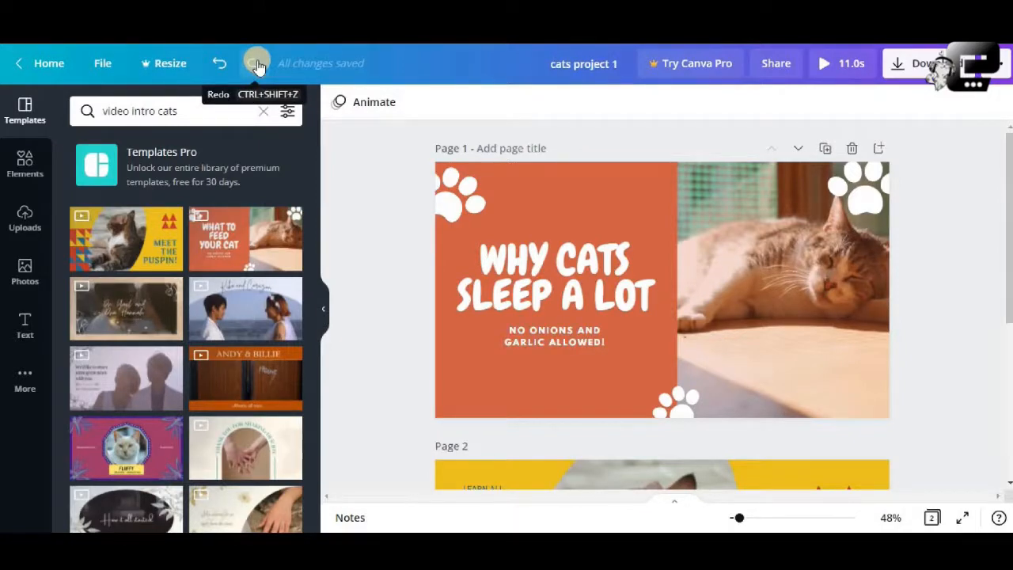
Switch to the Notepad file IMPORTANT INFORMATION.txt, review the undo and redo shortcuts, and return to the Canva design.
{"action": "key", "text": "alt+Tab"}
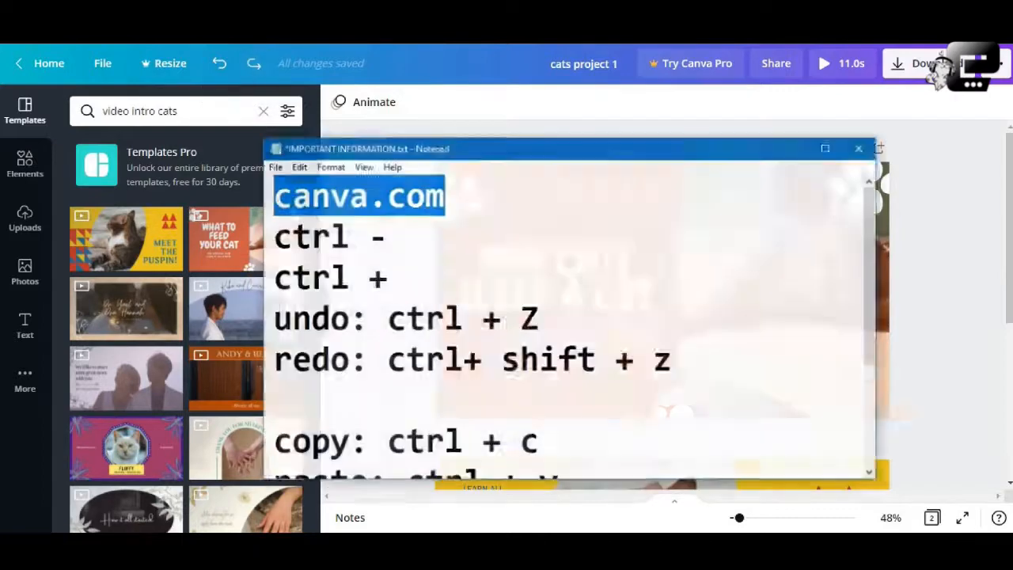
{"action": "scroll", "coordinate": [479, 351], "scroll_direction": "down", "scroll_amount": 1}
{"action": "scroll", "coordinate": [479, 351], "scroll_direction": "up", "scroll_amount": 1}
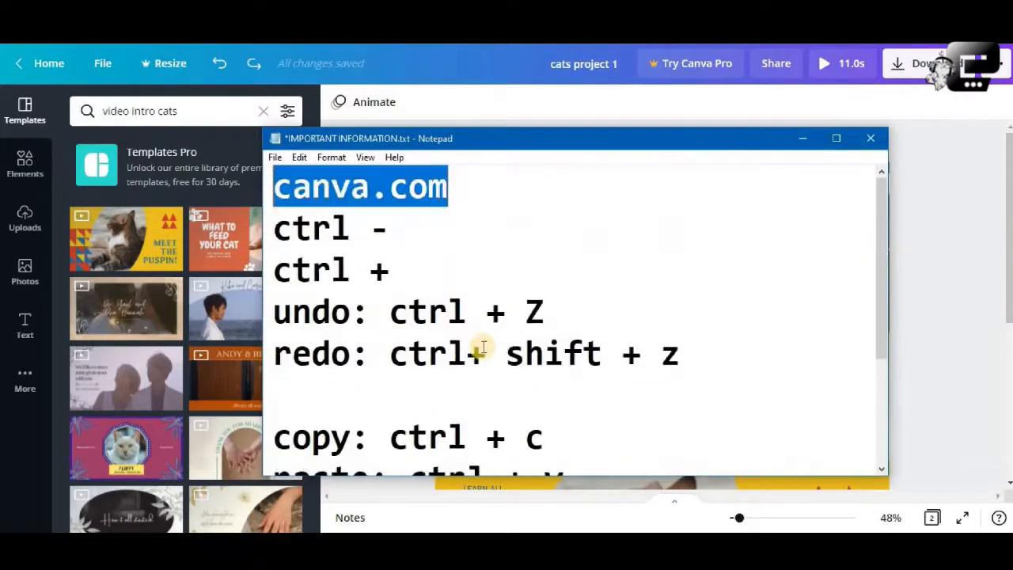
{"action": "left_click", "coordinate": [554, 311]}
{"action": "left_click", "coordinate": [390, 311], "text": "shift"}
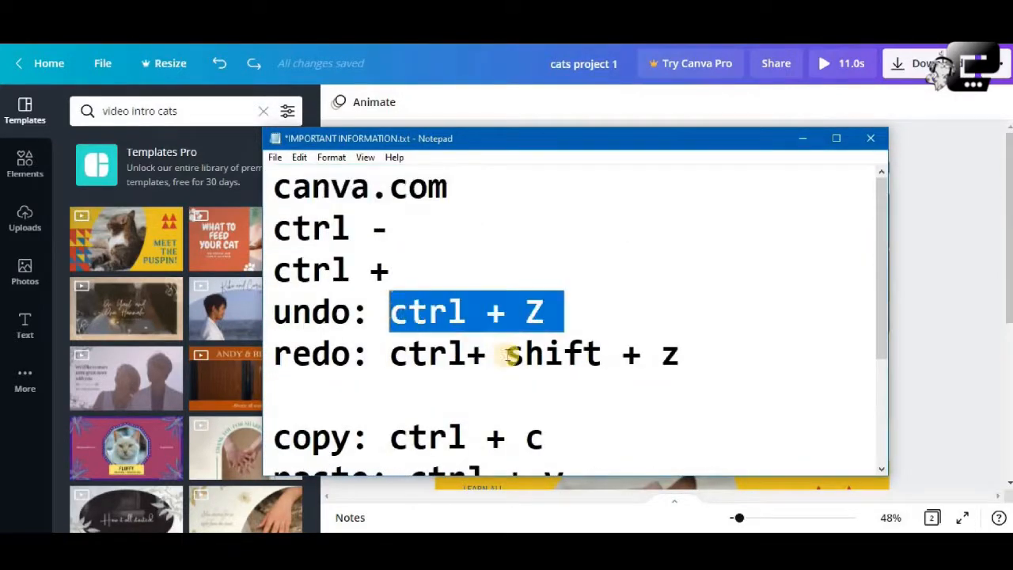
{"action": "left_click", "coordinate": [603, 355]}
{"action": "left_click_drag", "start_coordinate": [696, 355], "coordinate": [404, 354]}
{"action": "left_click", "coordinate": [554, 387]}
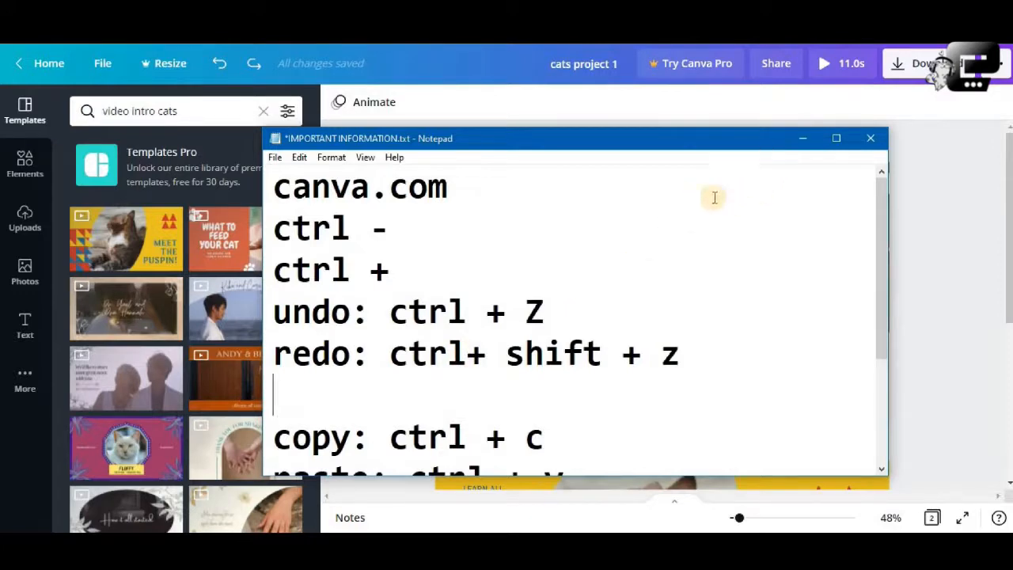
{"action": "left_click", "coordinate": [794, 144]}
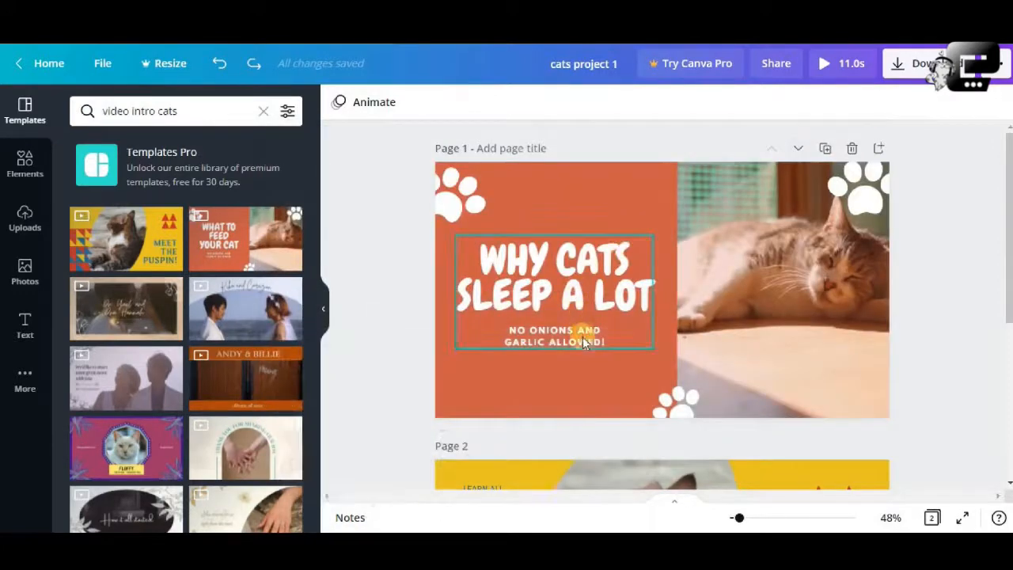
Enlarge the canvas view to 77% and inspect the title text group on page 1.
{"action": "left_click_drag", "start_coordinate": [739, 518], "coordinate": [747, 519]}
{"action": "scroll", "coordinate": [634, 408], "scroll_direction": "up", "scroll_amount": 3}
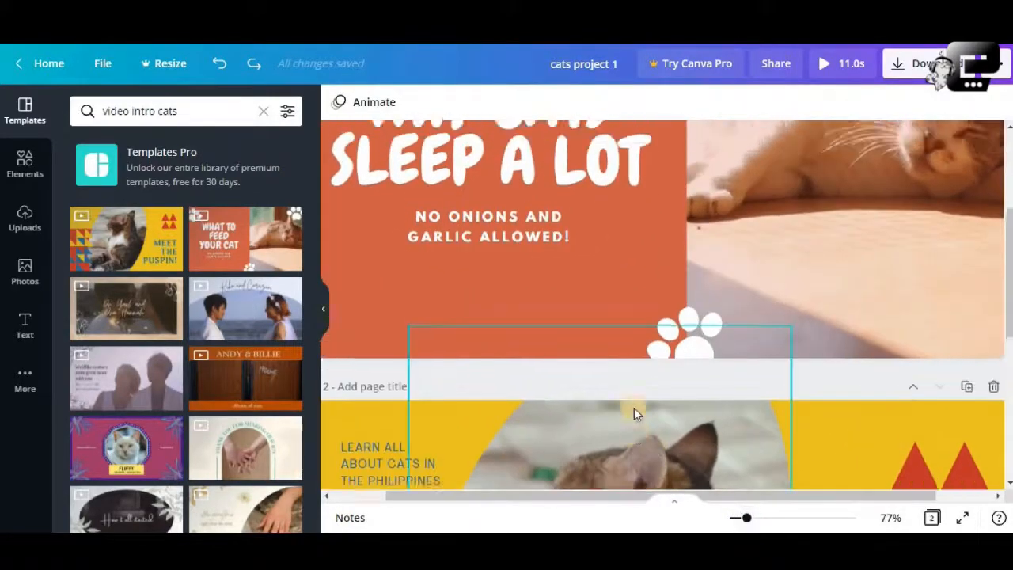
{"action": "left_click", "coordinate": [586, 363]}
{"action": "scroll", "coordinate": [587, 365], "scroll_direction": "down", "scroll_amount": 5}
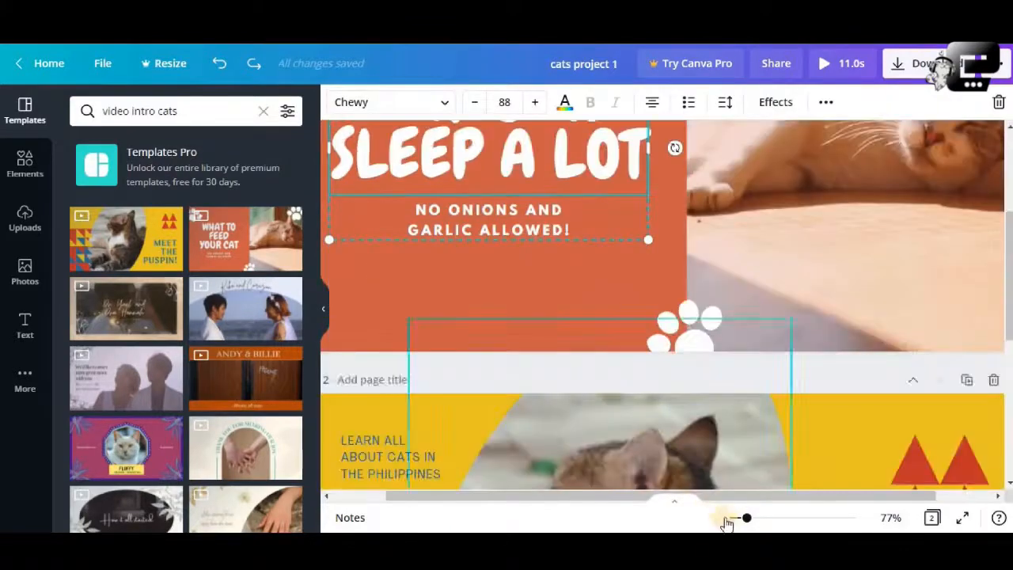
Reduce the canvas view to 68%, review the zoom shortcuts in the Notepad file IMPORTANT INFORMATION.txt, and return to the Canva design.
{"action": "left_click", "coordinate": [747, 518]}
{"action": "mouse_move", "coordinate": [747, 519]}
{"action": "left_mouse_down"}
{"action": "mouse_move", "coordinate": [737, 519]}
{"action": "mouse_move", "coordinate": [745, 519]}
{"action": "left_mouse_up"}
{"action": "key", "text": "alt+Tab"}
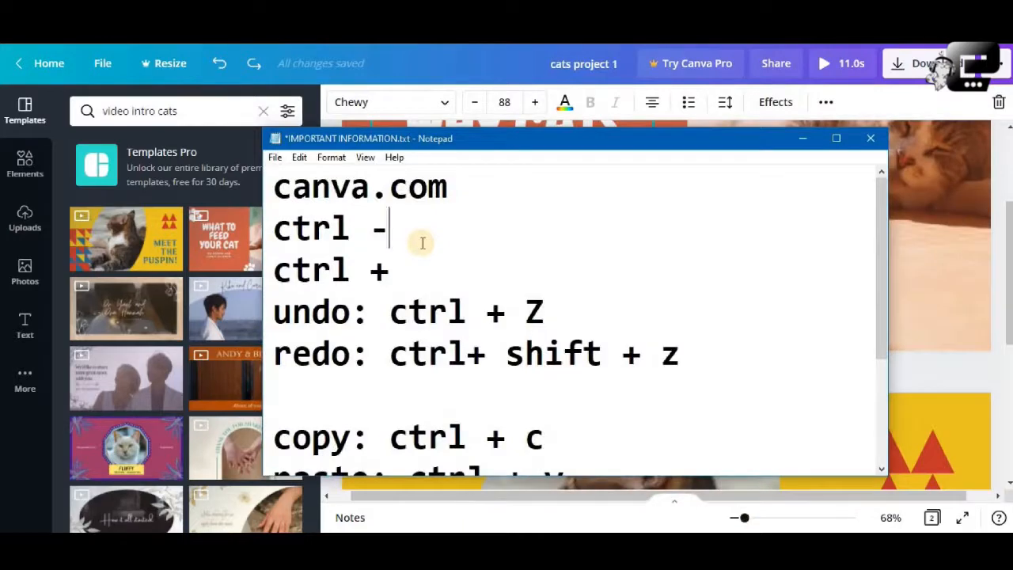
{"action": "left_click_drag", "start_coordinate": [343, 228], "coordinate": [274, 228]}
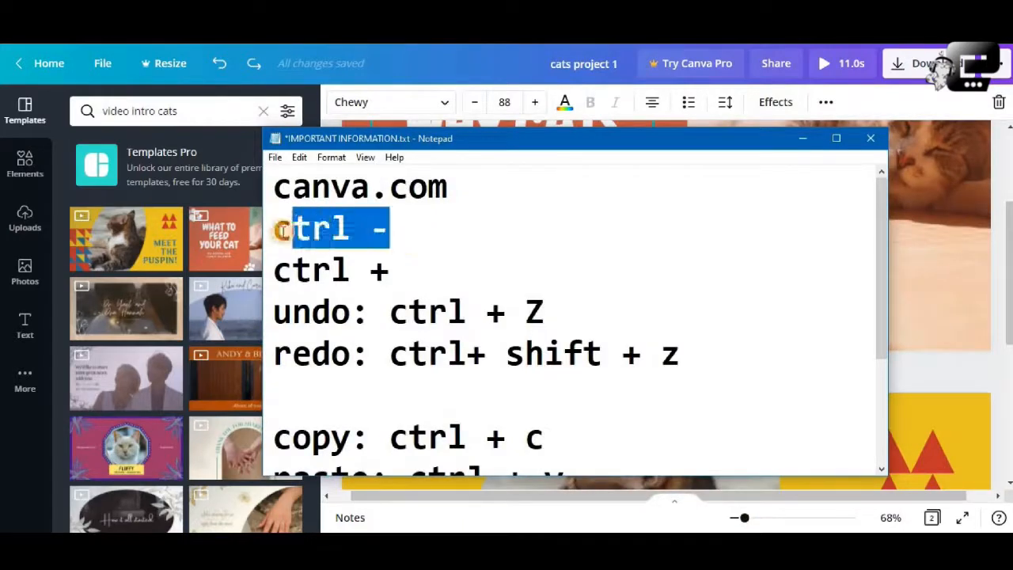
{"action": "left_click", "coordinate": [413, 235]}
{"action": "left_click_drag", "start_coordinate": [396, 272], "coordinate": [274, 269]}
{"action": "left_click", "coordinate": [425, 271]}
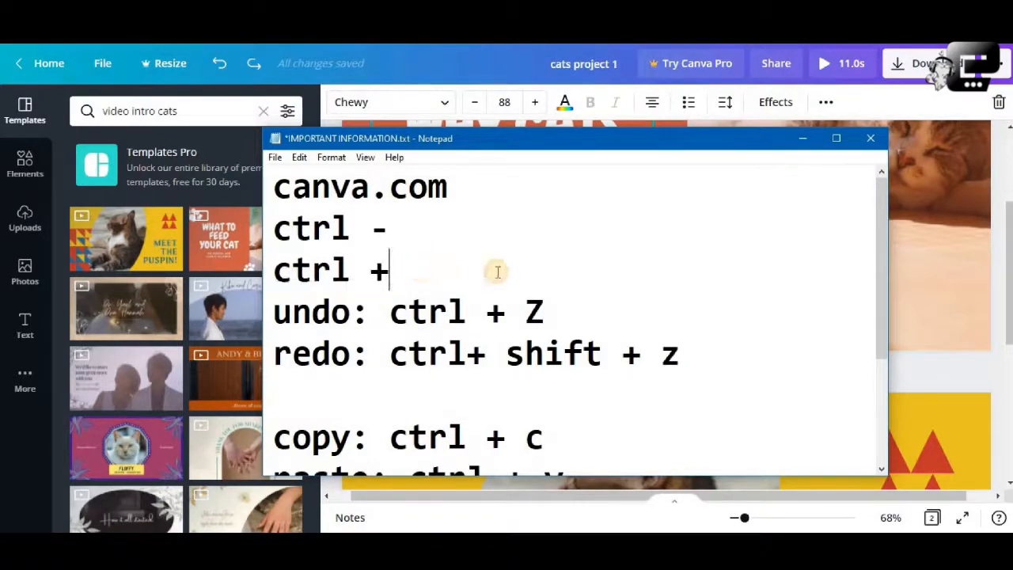
{"action": "left_click", "coordinate": [805, 142]}
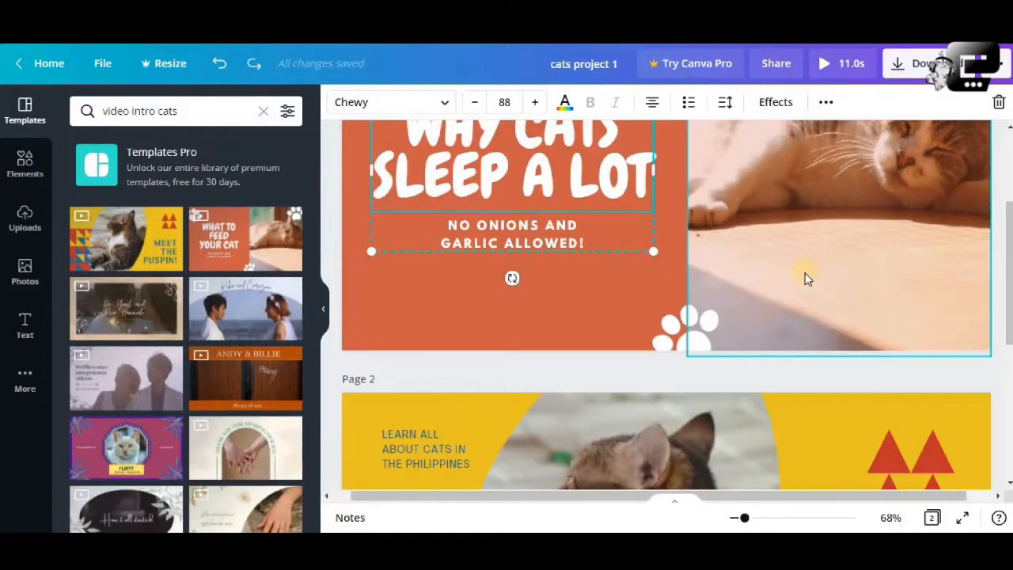
Zoom the canvas out to 10%, back in to 75%, and settle the view at 36%.
{"action": "key", "text": "ctrl+minus"}
{"action": "key", "text": "ctrl+minus"}
{"action": "key", "text": "ctrl+minus"}
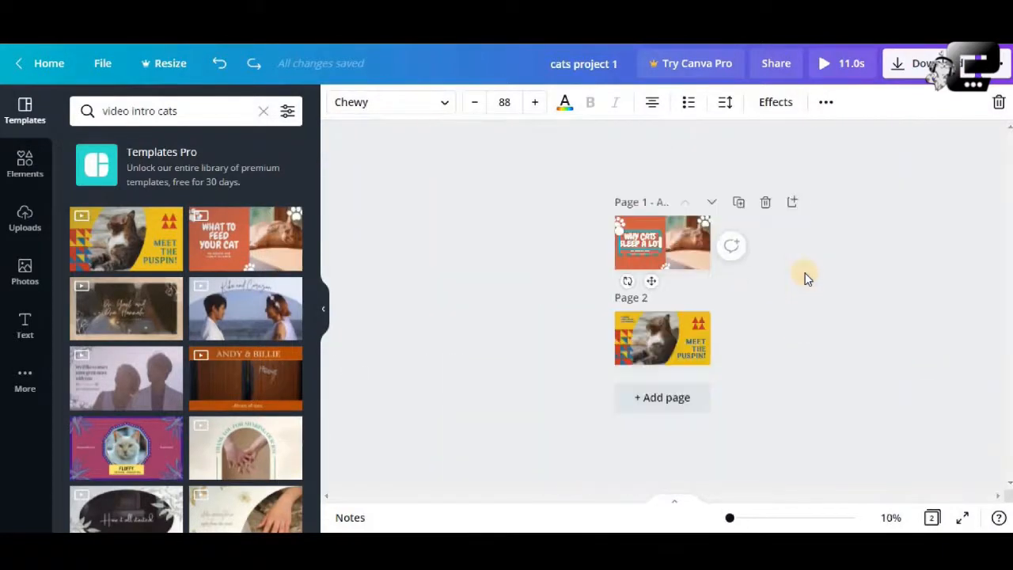
{"action": "key", "text": "ctrl+plus"}
{"action": "key", "text": "ctrl+plus"}
{"action": "key", "text": "ctrl+plus"}
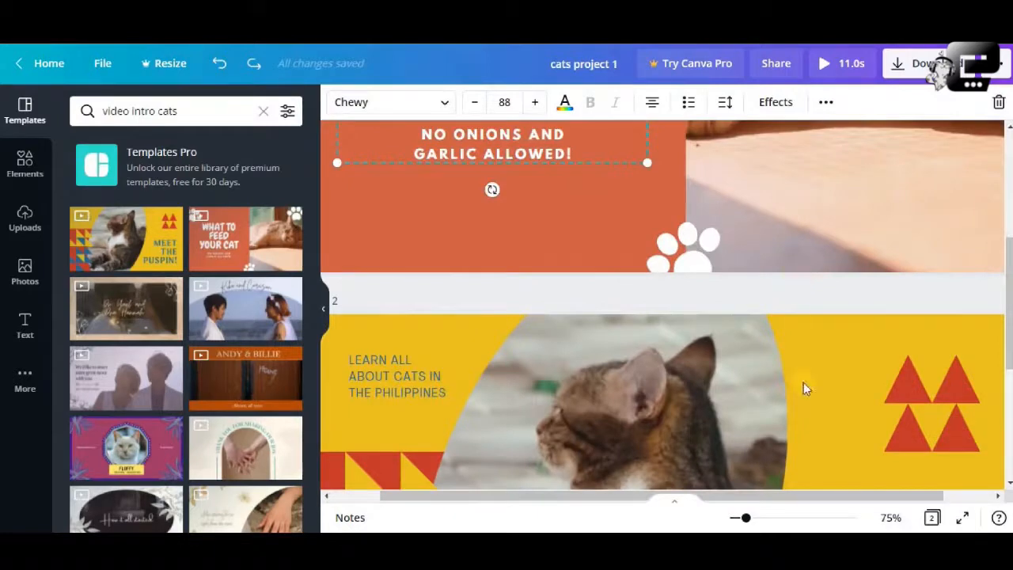
{"action": "left_click_drag", "start_coordinate": [746, 518], "coordinate": [735, 518]}
Change the page 1 background color from the default palette to bright red.
{"action": "left_click", "coordinate": [554, 204]}
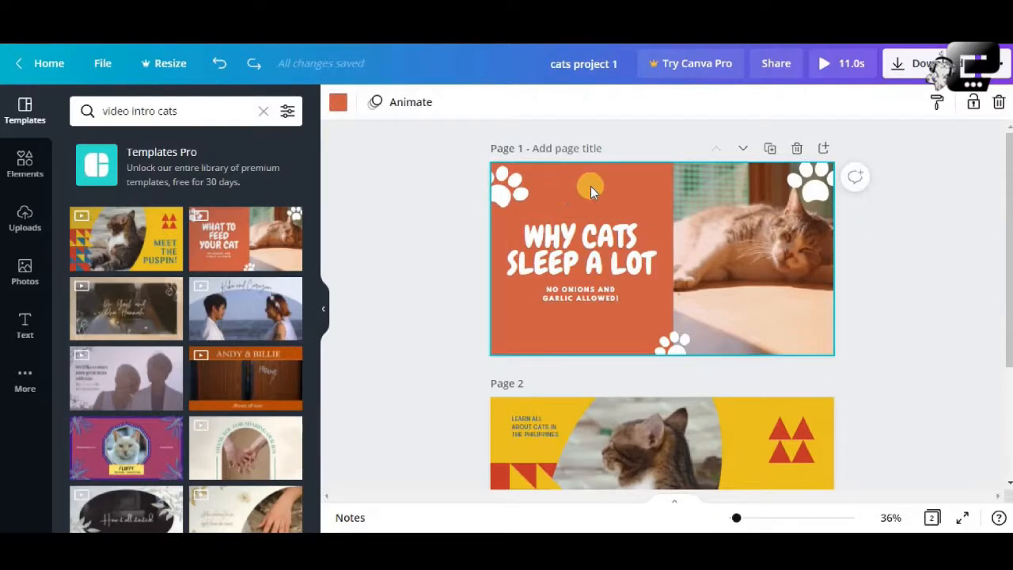
{"action": "left_click", "coordinate": [339, 104]}
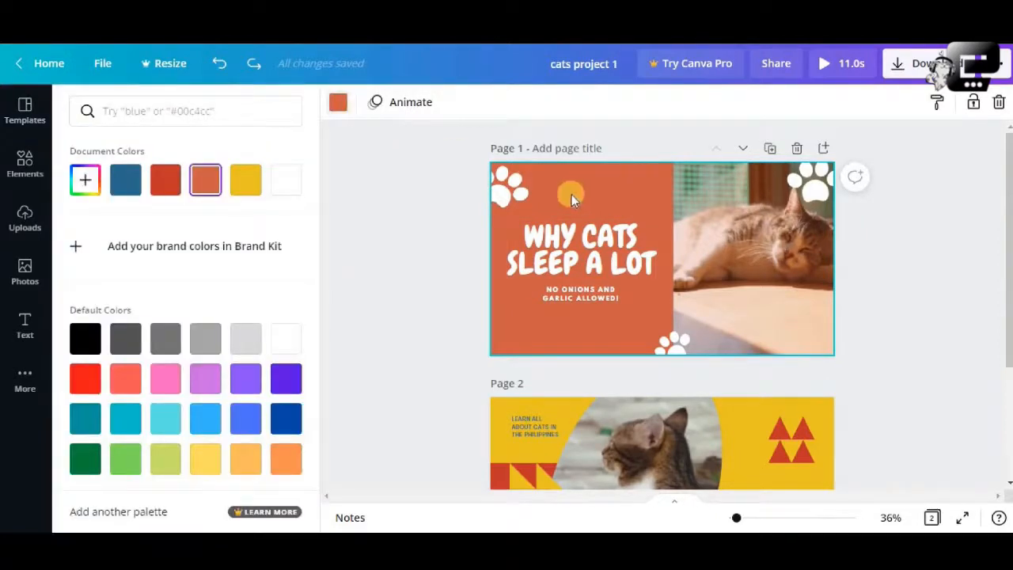
{"action": "left_click", "coordinate": [166, 179]}
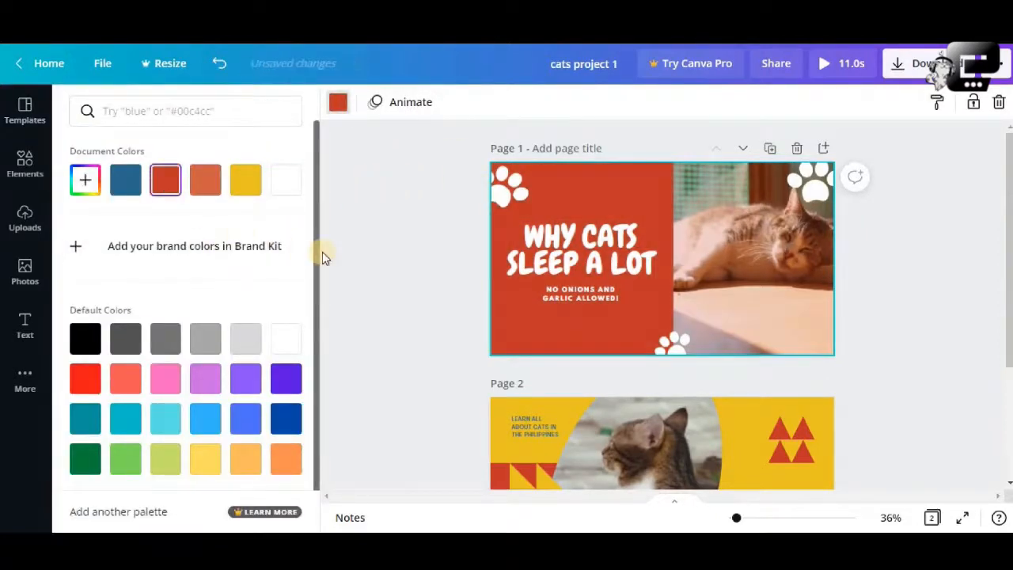
{"action": "left_click", "coordinate": [83, 378]}
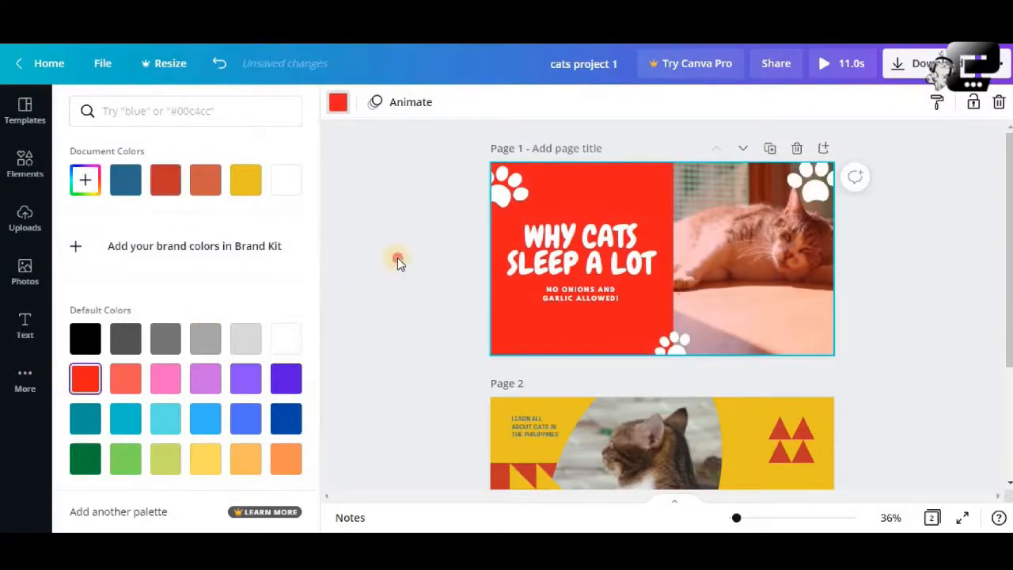
{"action": "left_click", "coordinate": [431, 307]}
{"action": "left_click", "coordinate": [616, 188]}
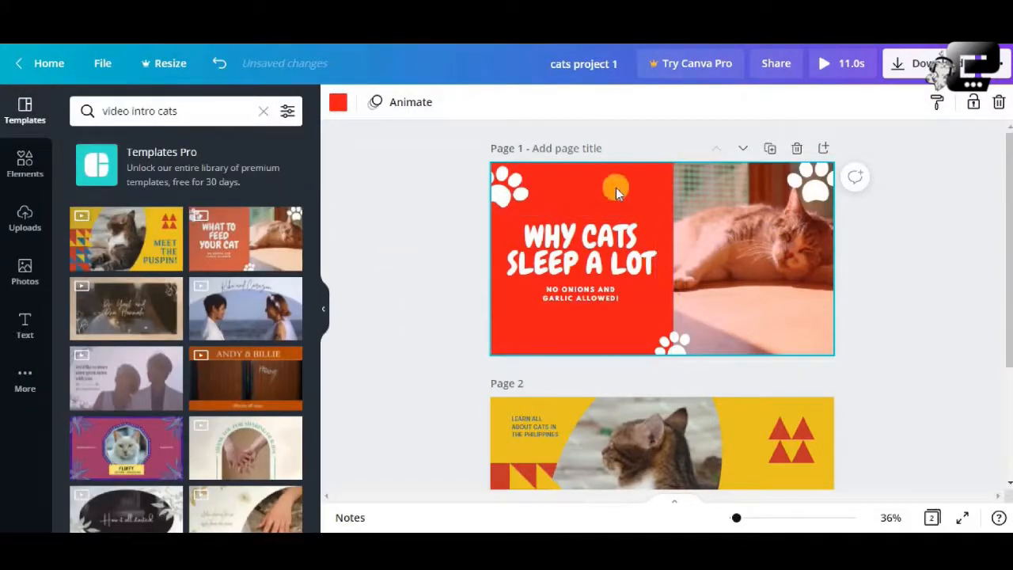
{"action": "left_click", "coordinate": [872, 234]}
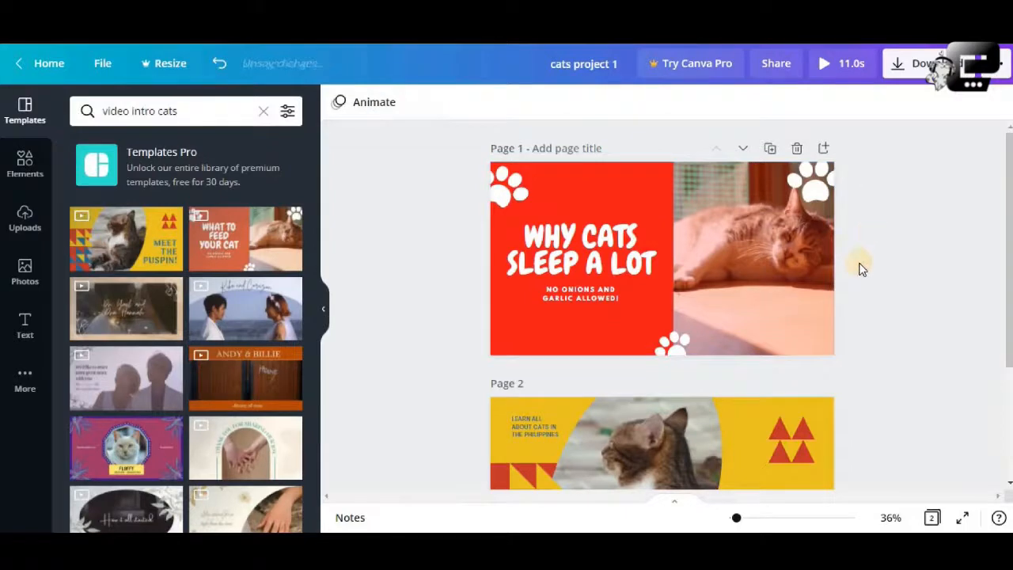
Enlarge the paw print in page 1's upper-left corner and recolor its inner fill and outline black.
{"action": "left_click", "coordinate": [499, 184]}
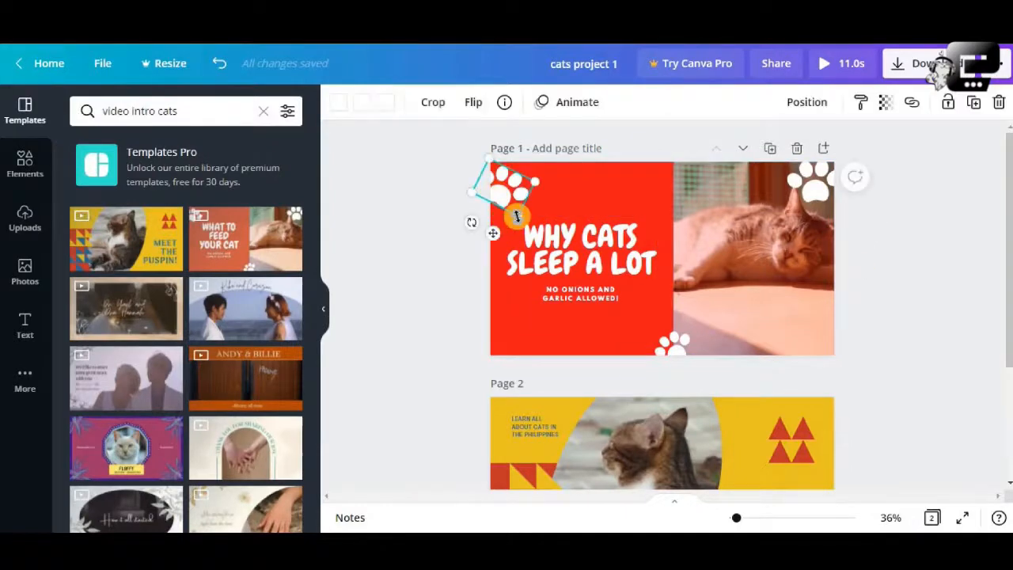
{"action": "left_click_drag", "start_coordinate": [522, 231], "coordinate": [520, 253]}
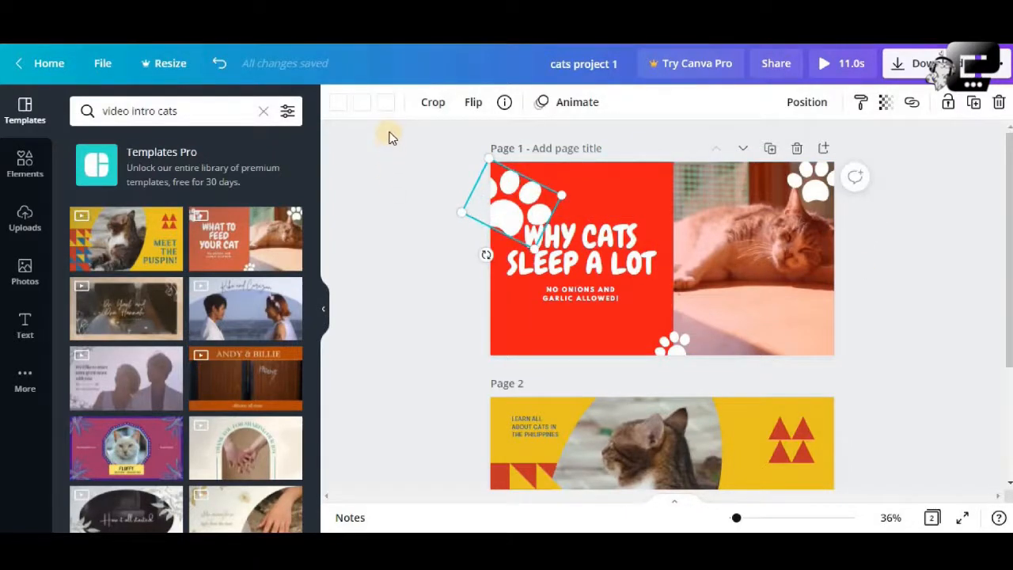
{"action": "left_click", "coordinate": [385, 106]}
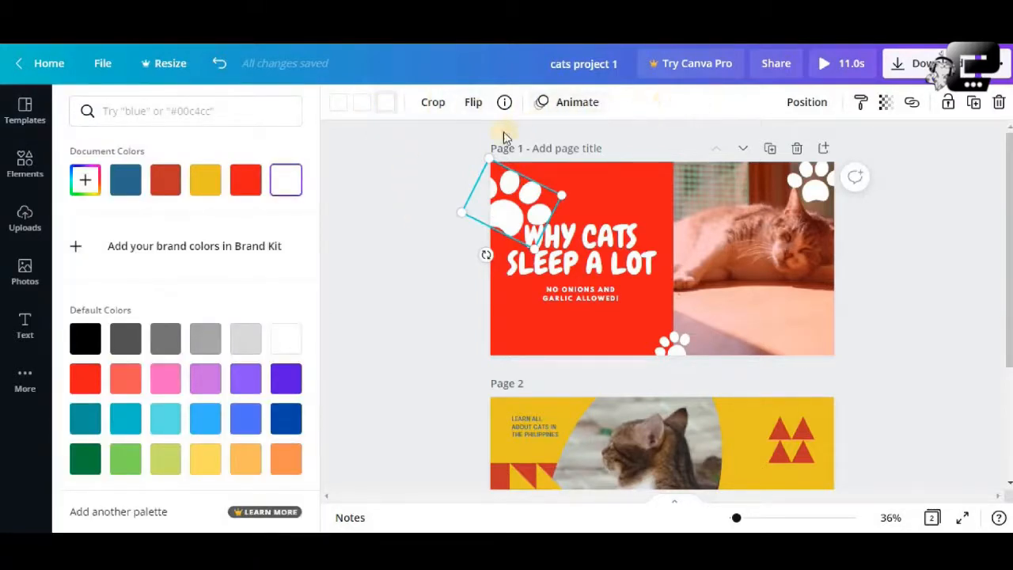
{"action": "left_click", "coordinate": [86, 337]}
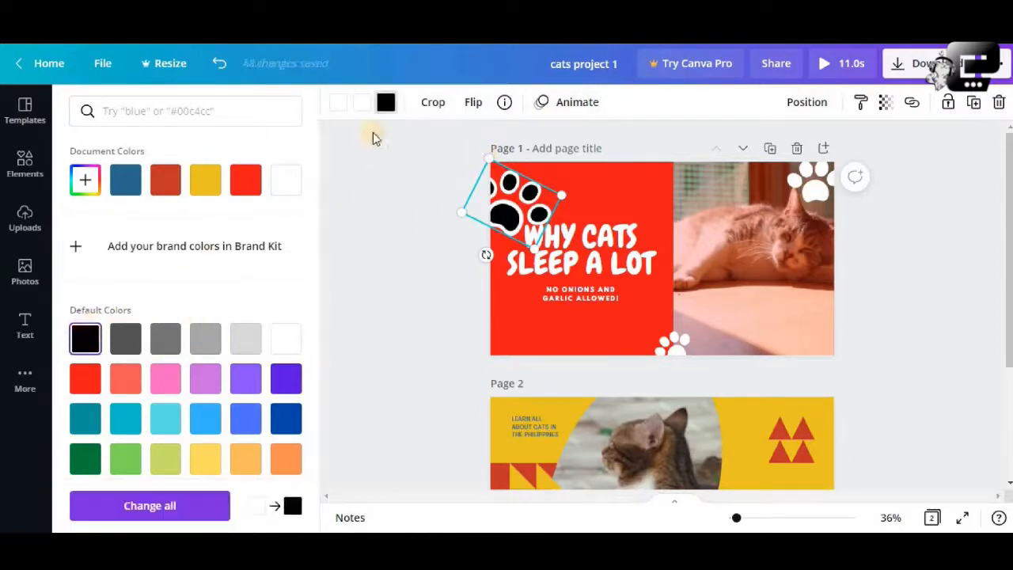
{"action": "left_click", "coordinate": [360, 104]}
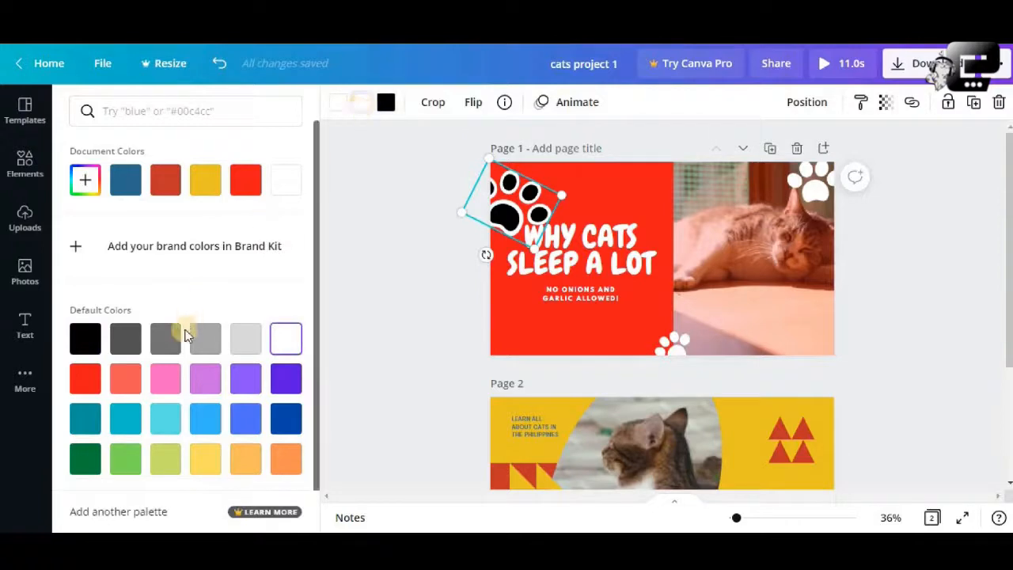
{"action": "left_click", "coordinate": [87, 341]}
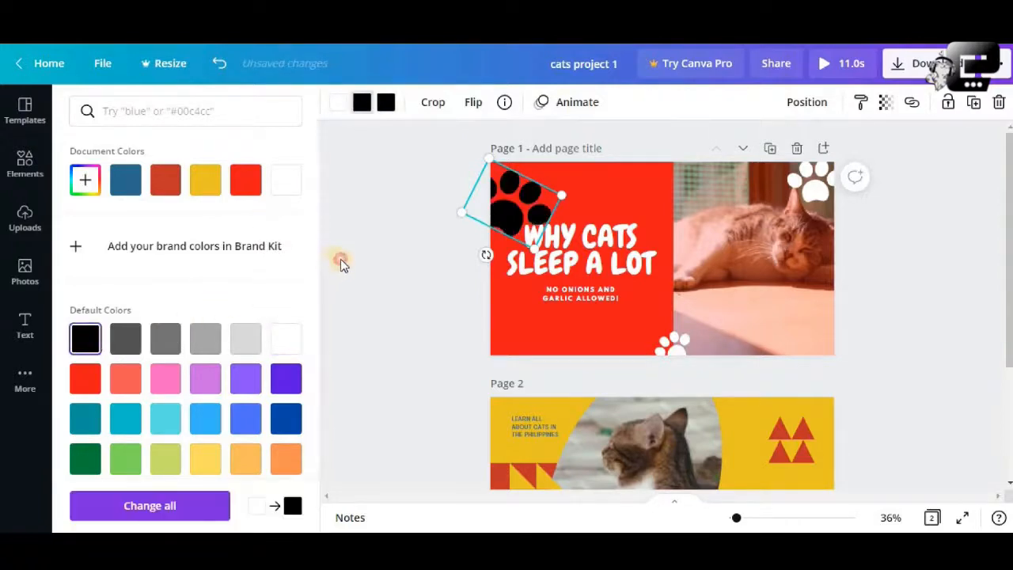
{"action": "left_click", "coordinate": [340, 259]}
Recolor the inner fill and outline of the paw print at page 1's lower edge black.
{"action": "left_click", "coordinate": [671, 342]}
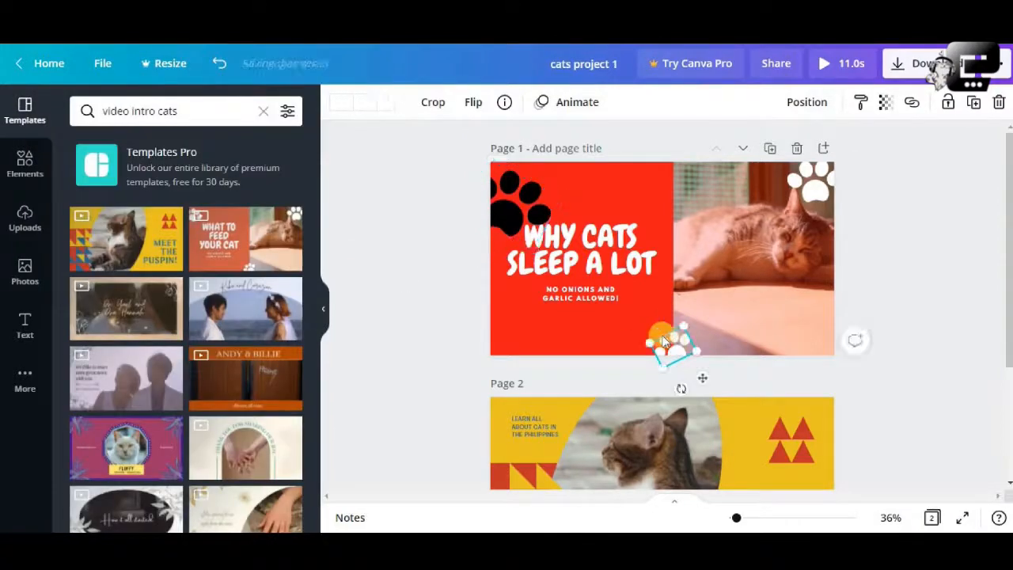
{"action": "left_click", "coordinate": [387, 103]}
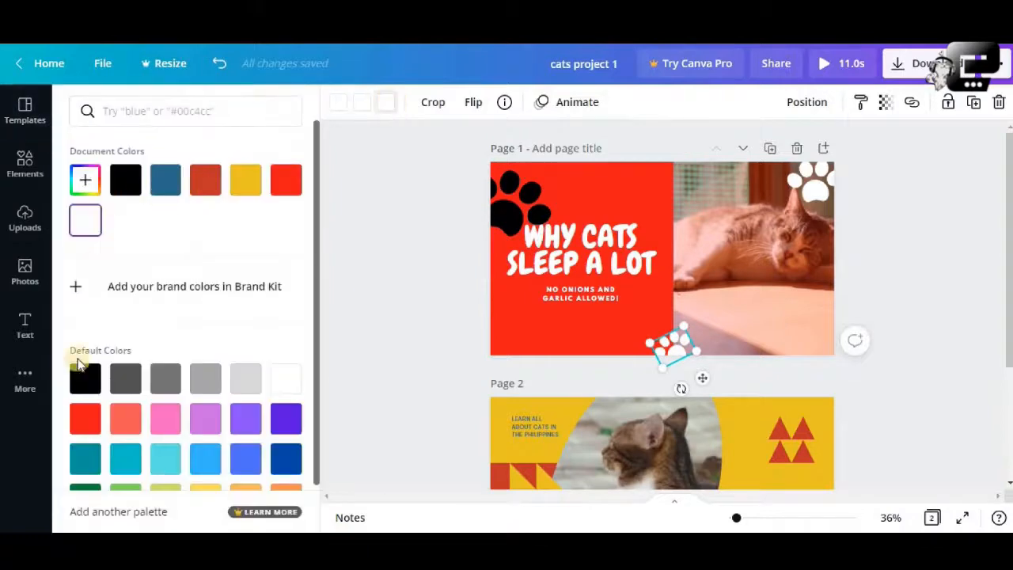
{"action": "left_click", "coordinate": [125, 182]}
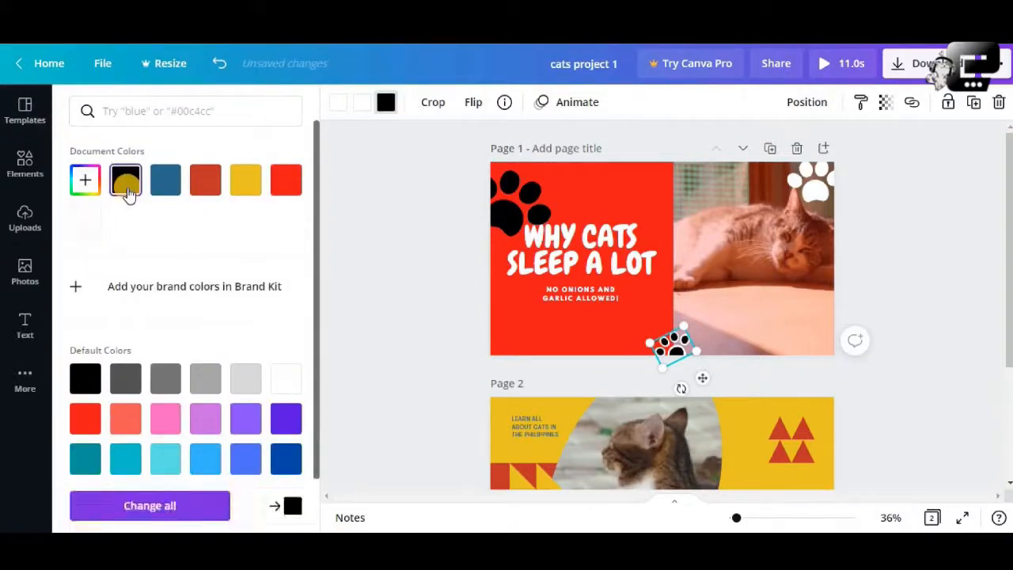
{"action": "left_click", "coordinate": [361, 102]}
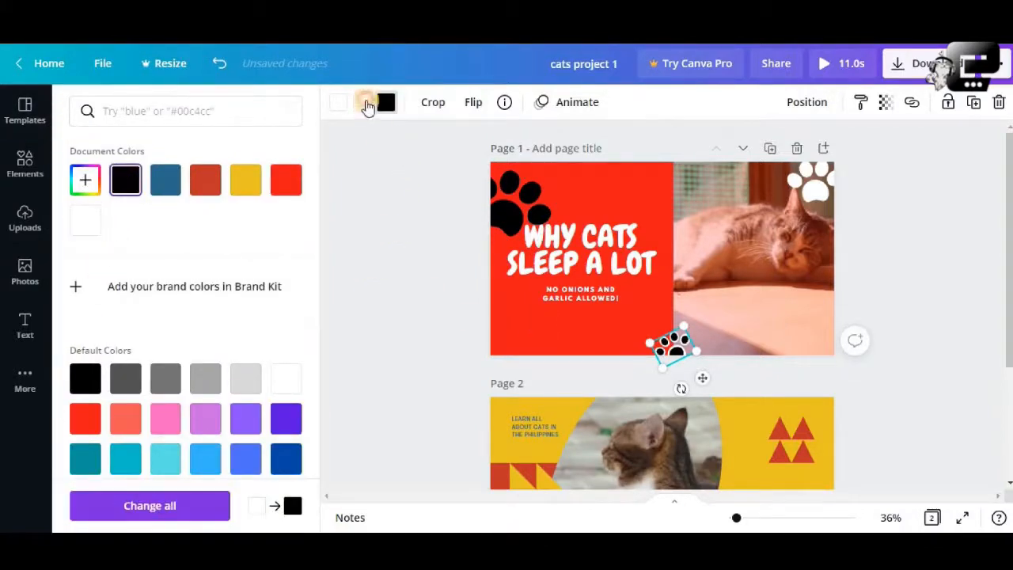
{"action": "left_click", "coordinate": [140, 184]}
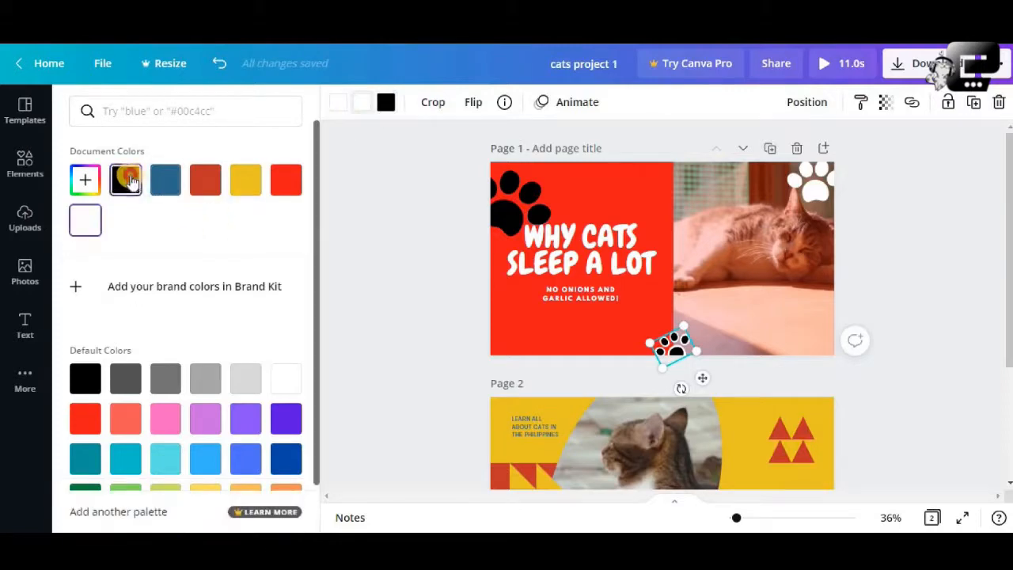
Recolor the inner fill and outline of the paw print in page 1's upper-right corner black.
{"action": "left_click", "coordinate": [805, 198]}
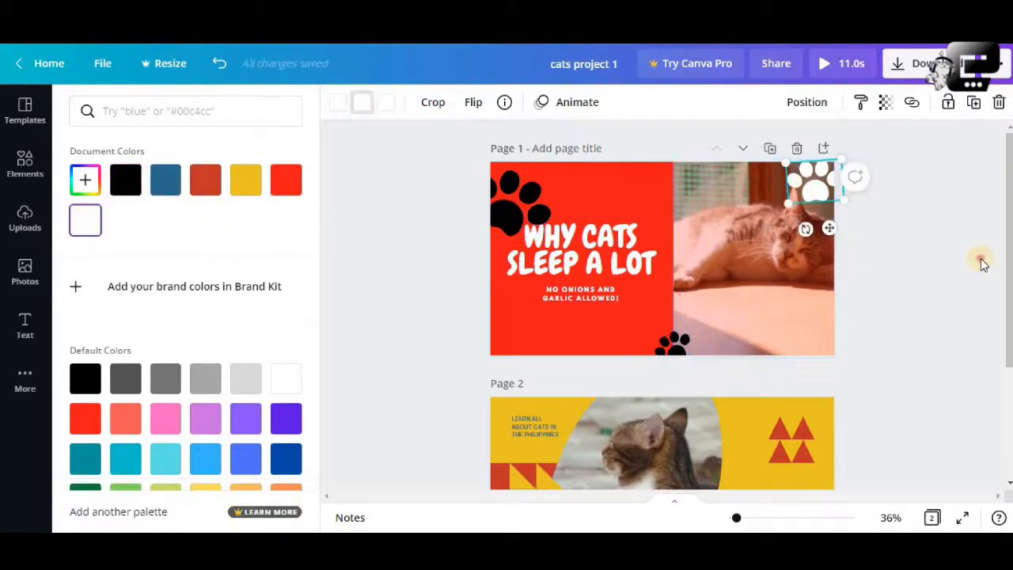
{"action": "left_click", "coordinate": [386, 103]}
{"action": "left_click", "coordinate": [128, 187]}
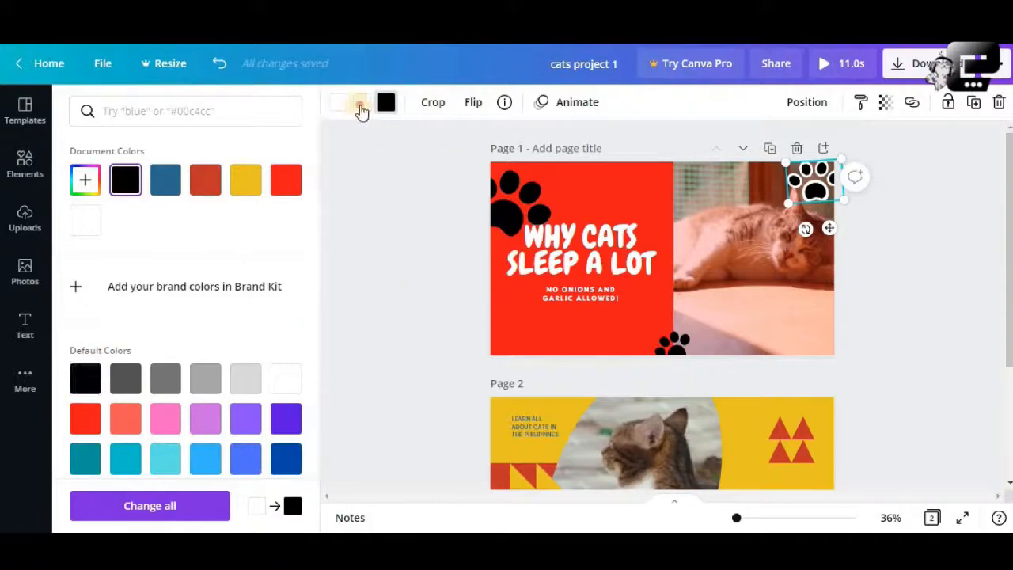
{"action": "left_click", "coordinate": [362, 104]}
{"action": "left_click", "coordinate": [125, 179]}
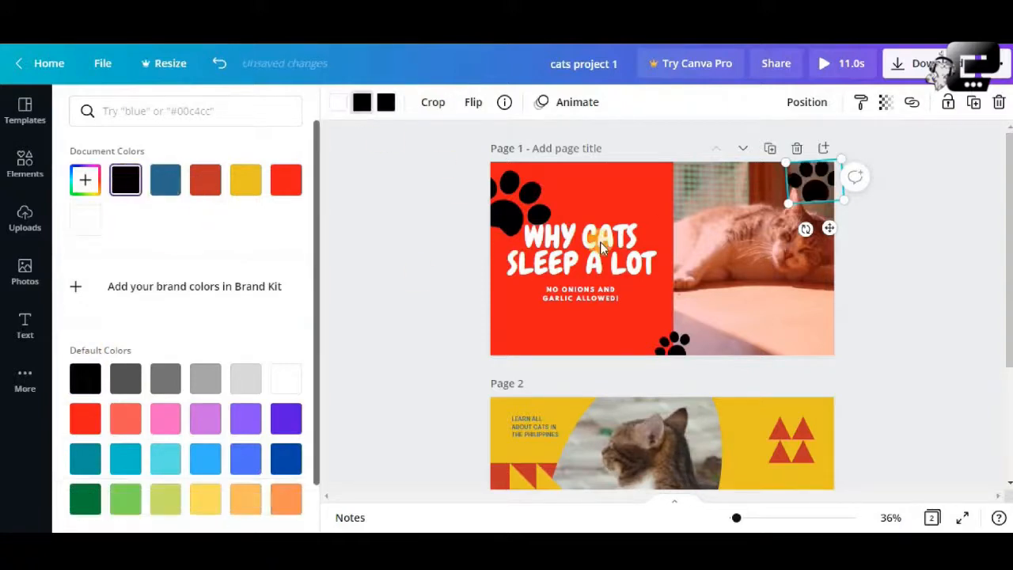
{"action": "left_click", "coordinate": [865, 270]}
Enlarge the upper-right paw print and place it across the upper border between the red panel and the cat photo.
{"action": "left_click_drag", "start_coordinate": [841, 203], "coordinate": [877, 224]}
{"action": "left_click_drag", "start_coordinate": [779, 222], "coordinate": [750, 243]}
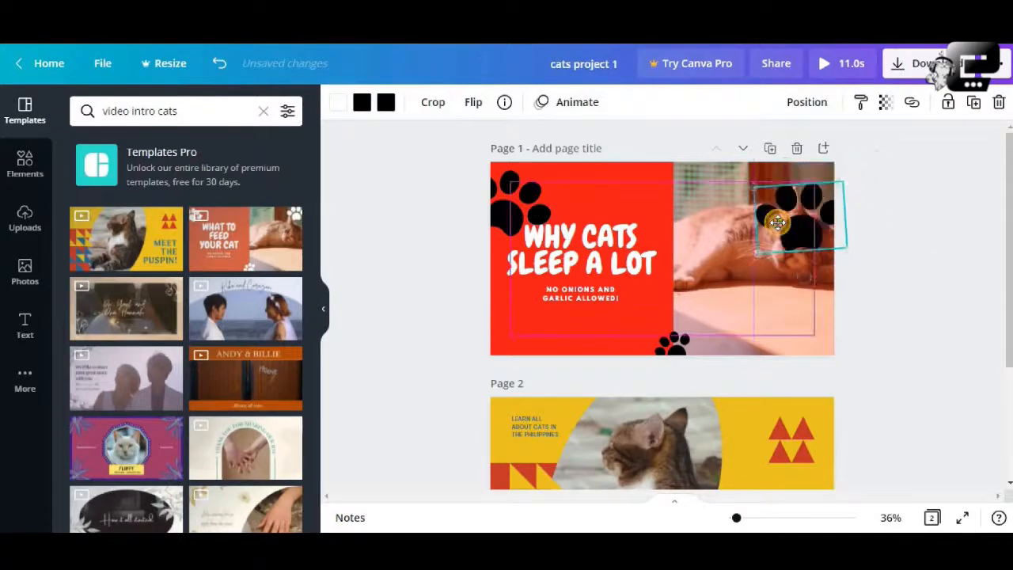
{"action": "left_click_drag", "start_coordinate": [855, 261], "coordinate": [873, 293]}
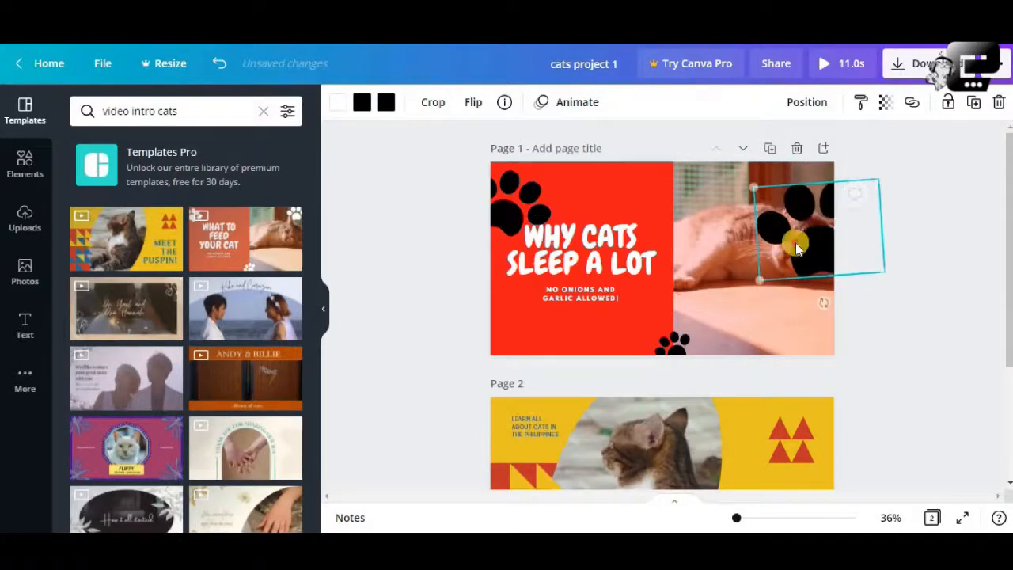
{"action": "left_click_drag", "start_coordinate": [797, 238], "coordinate": [711, 332]}
{"action": "left_click_drag", "start_coordinate": [736, 328], "coordinate": [716, 221]}
Shift the upper-left paw print further into its corner, and enlarge the lower paw print and move it to the photo's lower-right edge.
{"action": "mouse_move", "coordinate": [519, 198]}
{"action": "left_mouse_down"}
{"action": "mouse_move", "coordinate": [682, 217]}
{"action": "mouse_move", "coordinate": [782, 294]}
{"action": "mouse_move", "coordinate": [792, 326]}
{"action": "mouse_move", "coordinate": [523, 182]}
{"action": "left_mouse_up"}
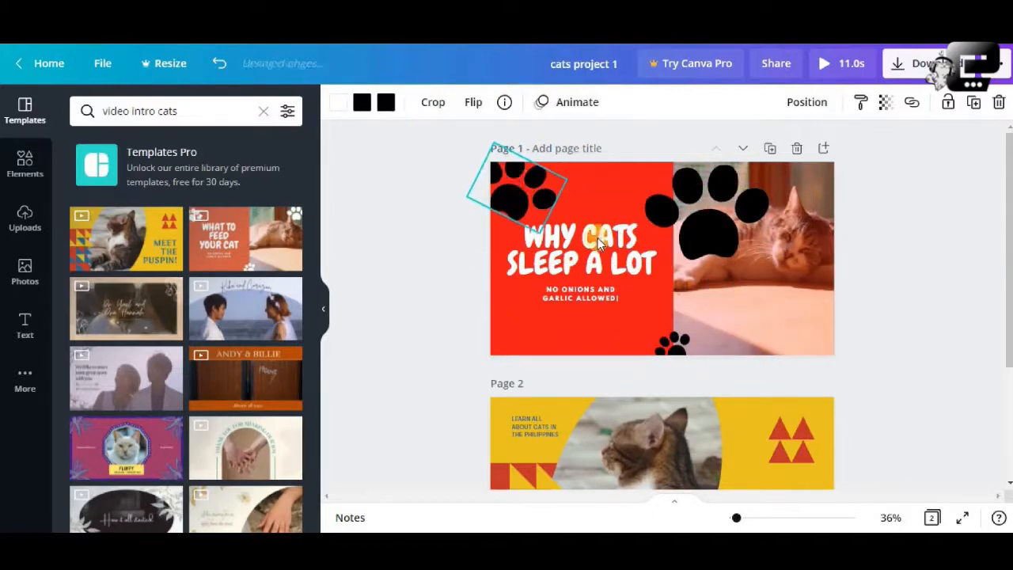
{"action": "left_click", "coordinate": [681, 348]}
{"action": "left_click_drag", "start_coordinate": [690, 349], "coordinate": [756, 363]}
{"action": "left_click_drag", "start_coordinate": [726, 309], "coordinate": [728, 314]}
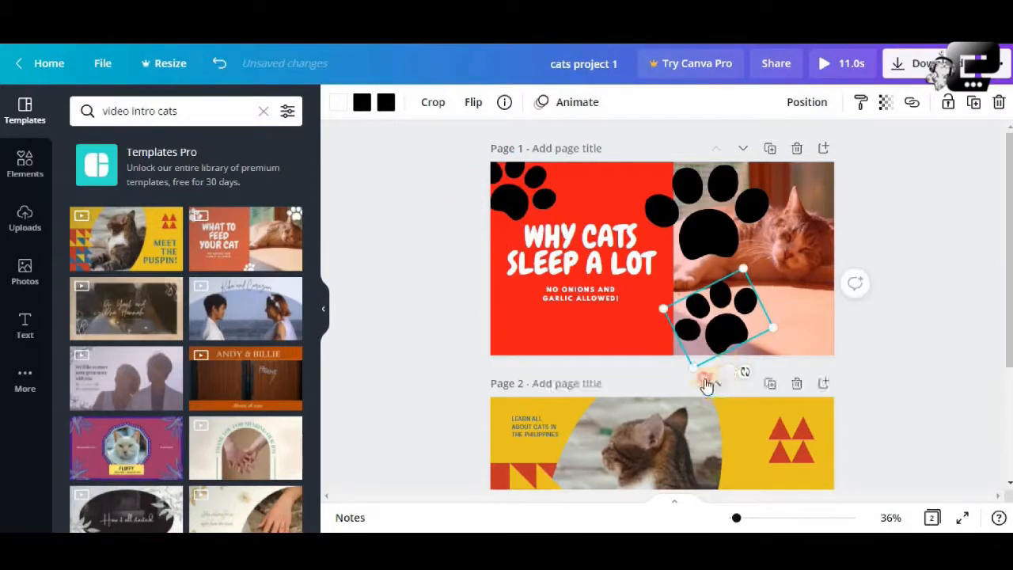
{"action": "mouse_move", "coordinate": [742, 370]}
{"action": "left_mouse_down"}
{"action": "mouse_move", "coordinate": [715, 383]}
{"action": "mouse_move", "coordinate": [681, 371]}
{"action": "mouse_move", "coordinate": [738, 363]}
{"action": "left_mouse_up"}
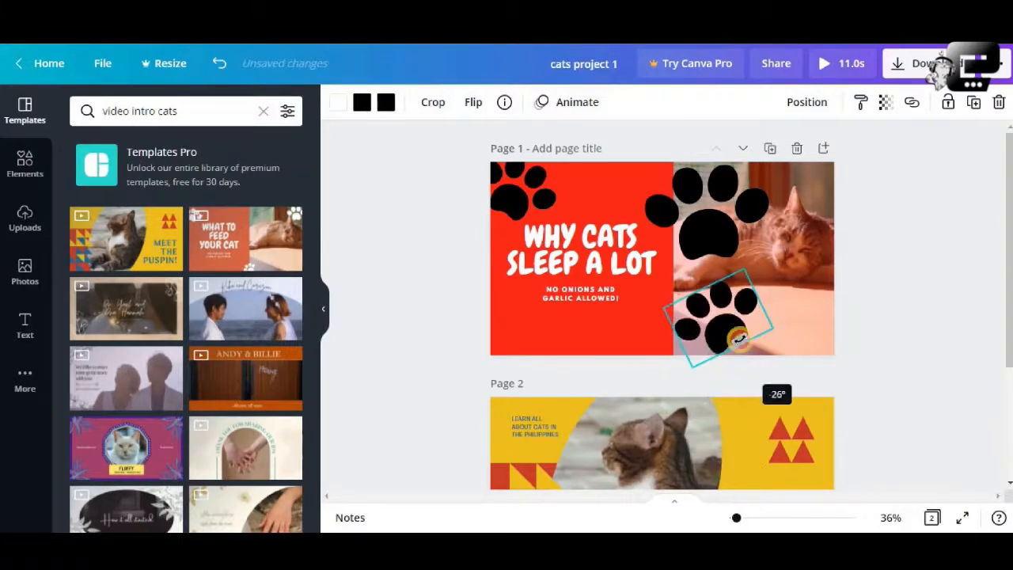
{"action": "left_click_drag", "start_coordinate": [784, 285], "coordinate": [811, 287]}
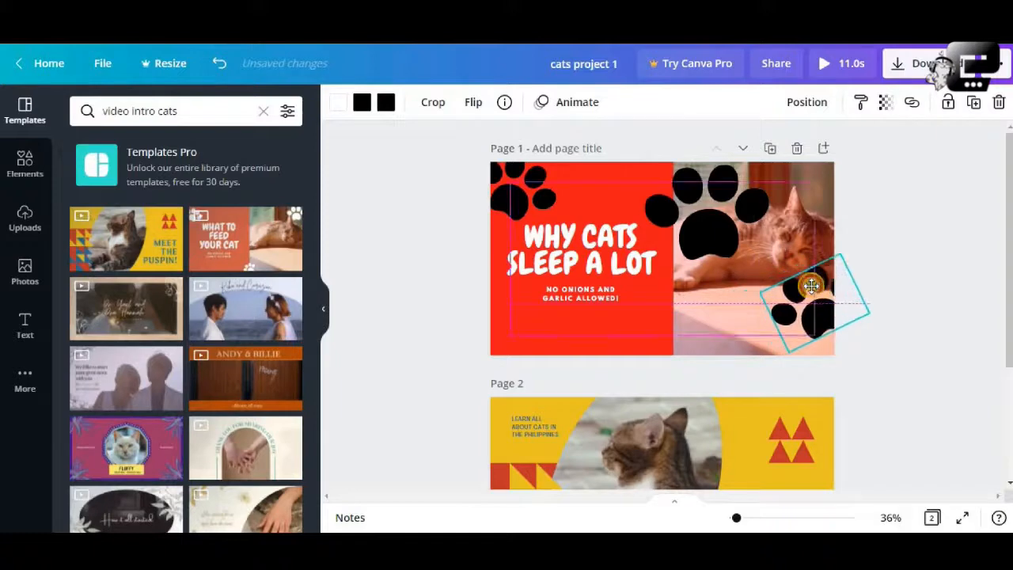
Move the largest paw print above the title on the red panel and shrink it to fit there.
{"action": "left_click_drag", "start_coordinate": [734, 222], "coordinate": [669, 175]}
{"action": "left_click", "coordinate": [669, 184]}
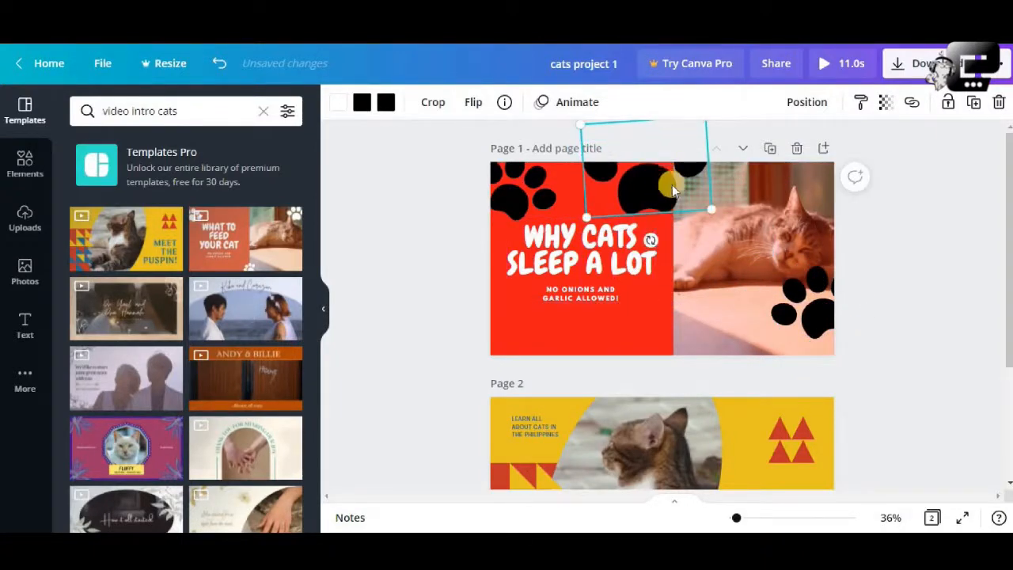
{"action": "left_click_drag", "start_coordinate": [710, 212], "coordinate": [602, 194]}
Recolor the inner fill and outline of the paw print above the page 1 title white.
{"action": "left_click", "coordinate": [385, 107]}
{"action": "left_click", "coordinate": [87, 224]}
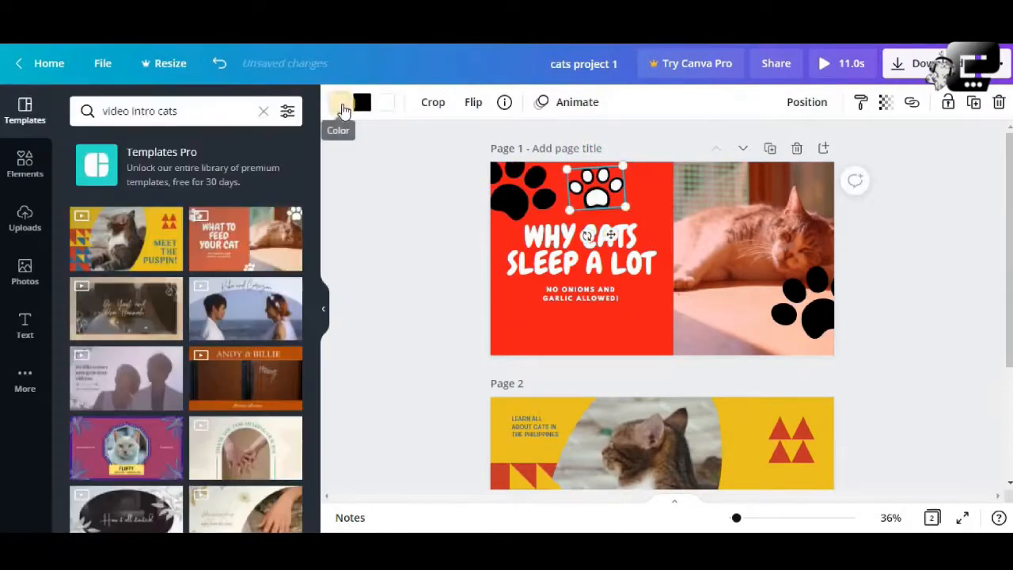
{"action": "left_click", "coordinate": [342, 108]}
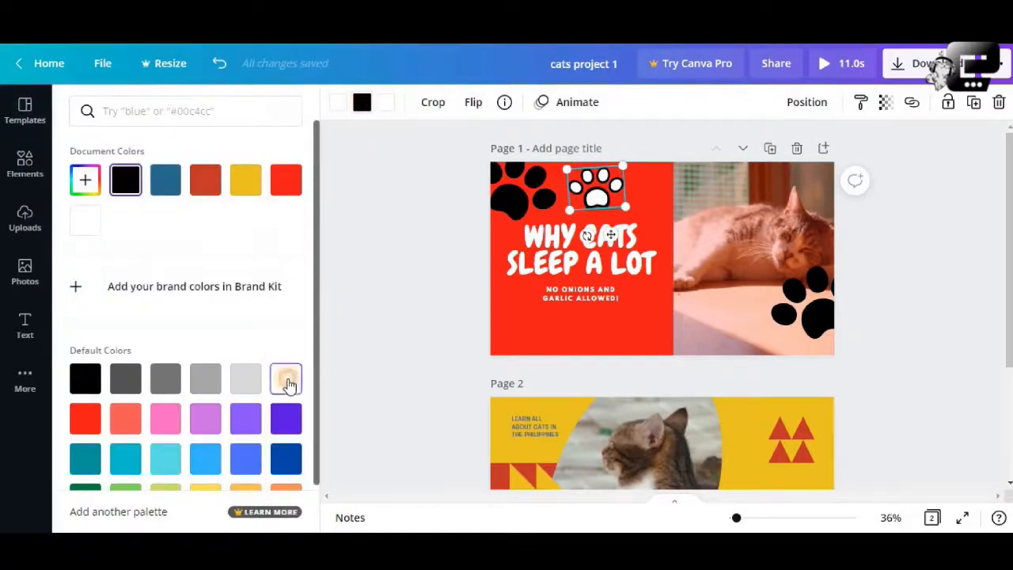
{"action": "left_click", "coordinate": [286, 381]}
Recolor the inner fill and outline of the paw print in page 1's upper-left corner white.
{"action": "left_click", "coordinate": [533, 200]}
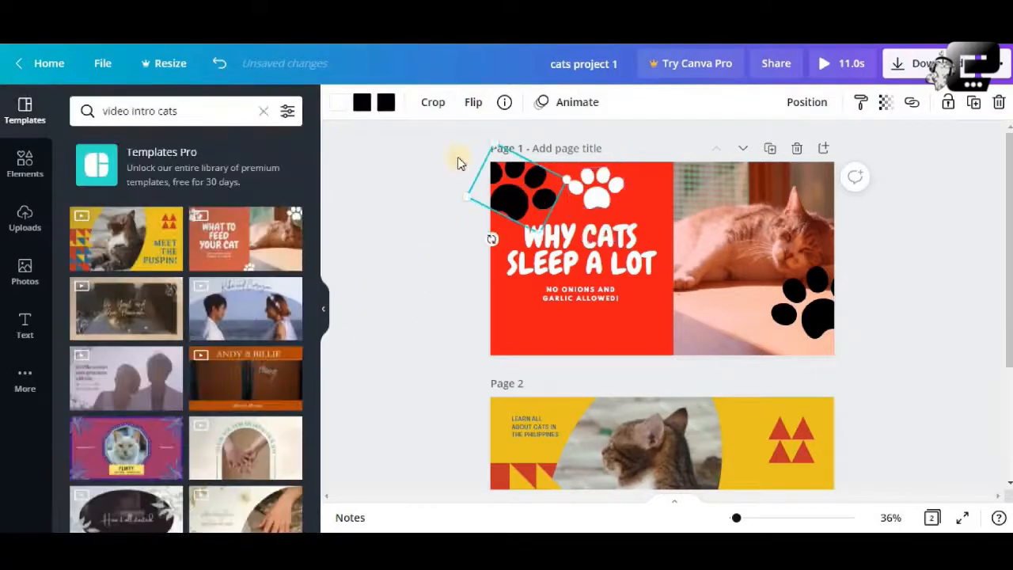
{"action": "left_click", "coordinate": [385, 104]}
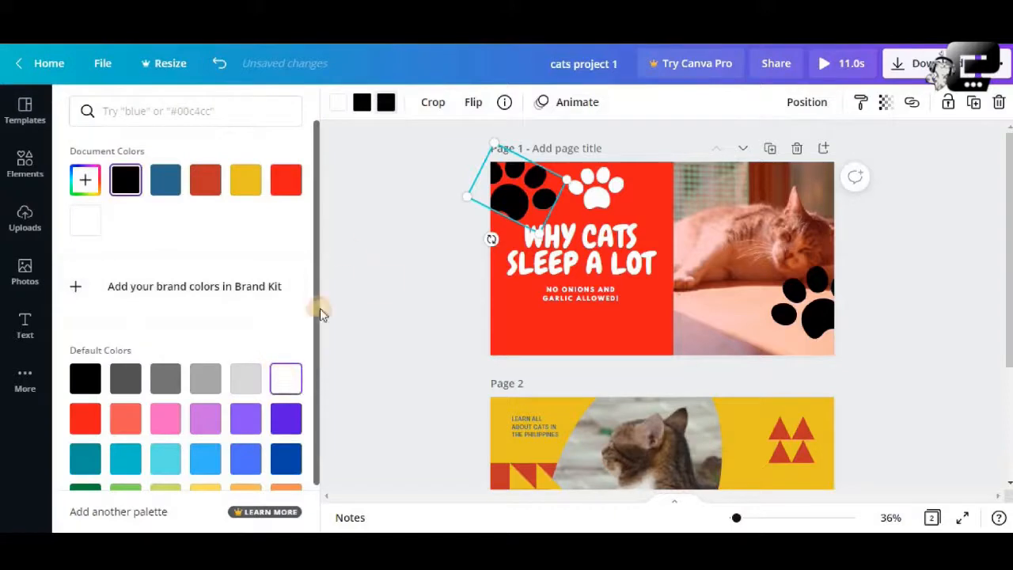
{"action": "left_click", "coordinate": [362, 104]}
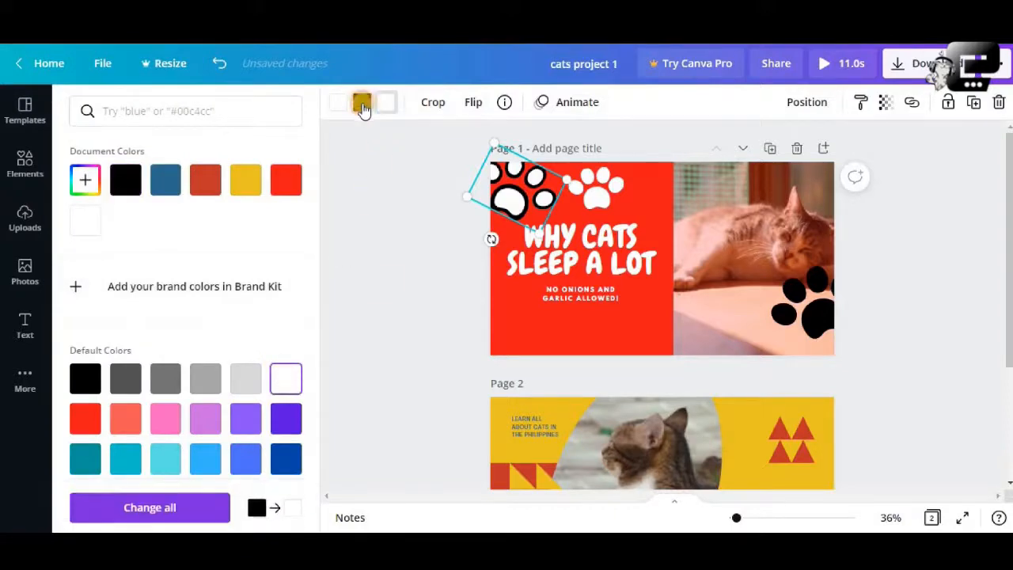
{"action": "left_click", "coordinate": [278, 388]}
Recolor the inner fill and outline of the paw print at the cat photo's lower-right edge white.
{"action": "left_click", "coordinate": [801, 309]}
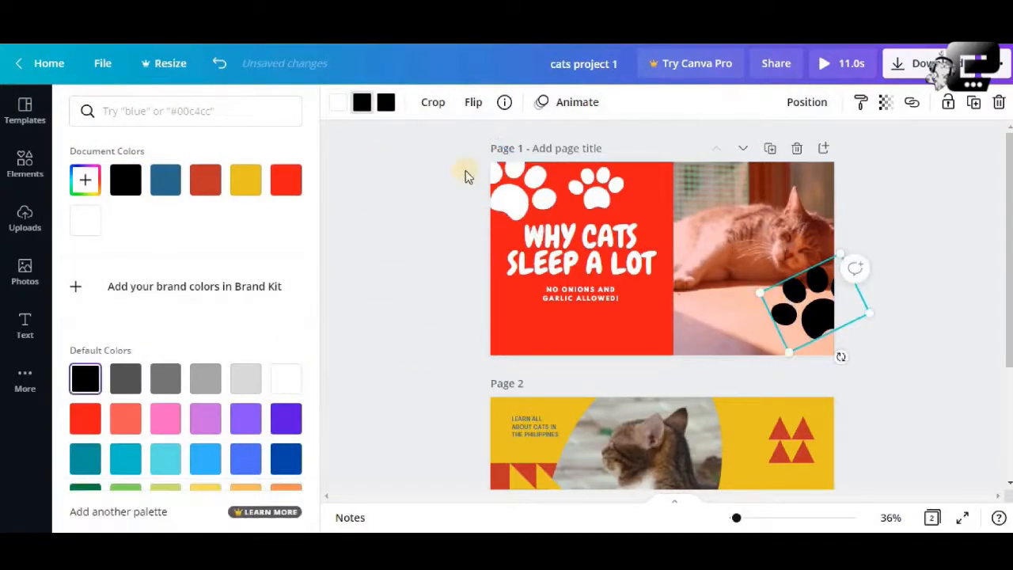
{"action": "left_click", "coordinate": [284, 382]}
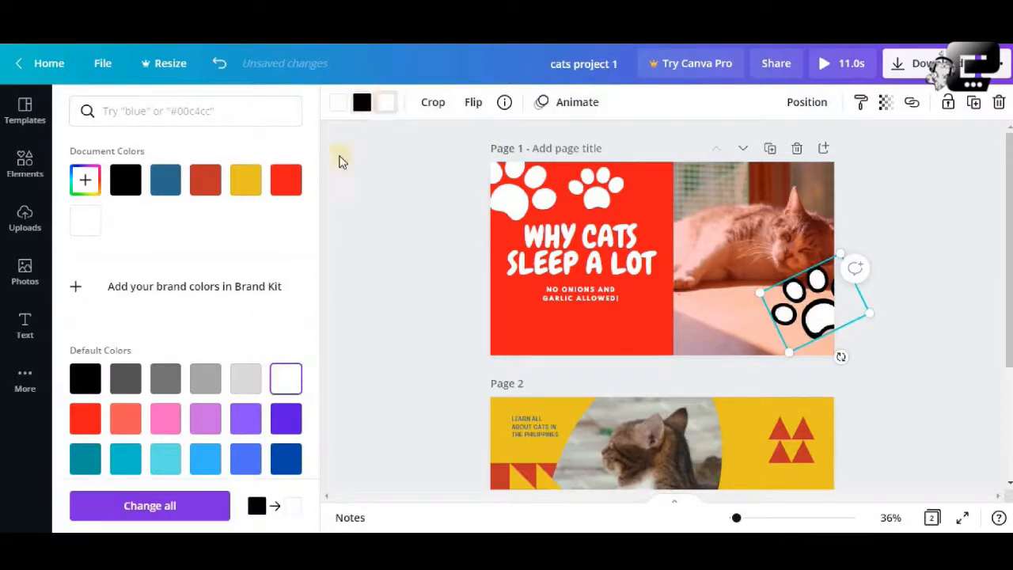
{"action": "left_click", "coordinate": [282, 377]}
{"action": "left_click", "coordinate": [910, 292]}
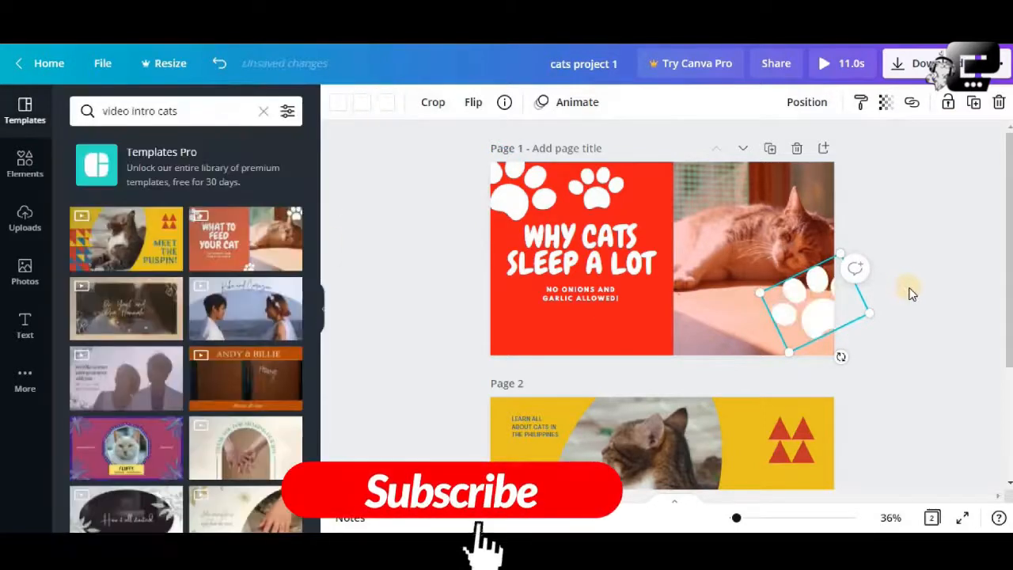
{"action": "left_click", "coordinate": [910, 293]}
Move the photo's paw print further inside its lower-right corner and the upper-left paw print to the red panel's lower-left corner.
{"action": "left_click_drag", "start_coordinate": [808, 328], "coordinate": [782, 340]}
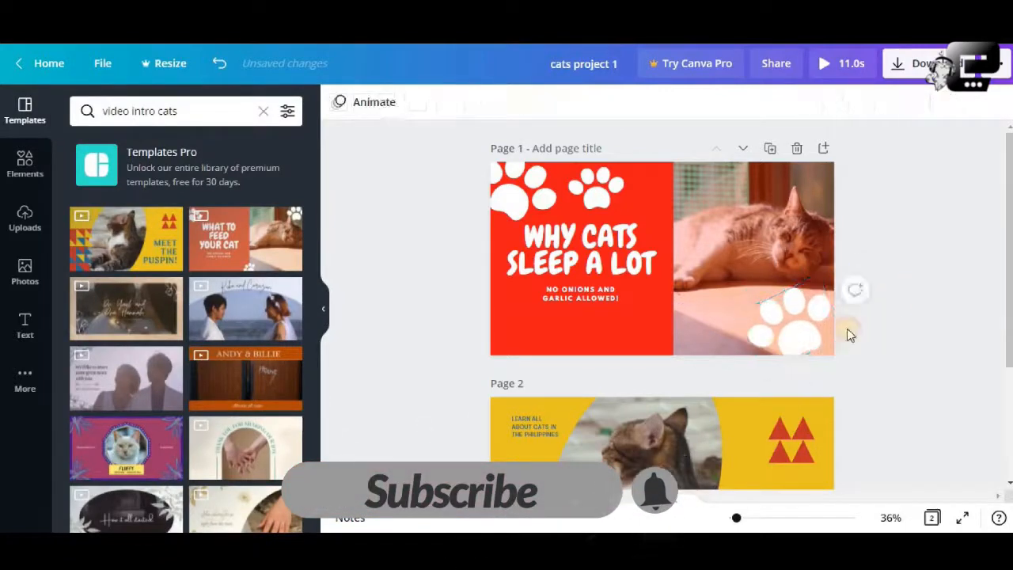
{"action": "left_click_drag", "start_coordinate": [535, 183], "coordinate": [533, 333]}
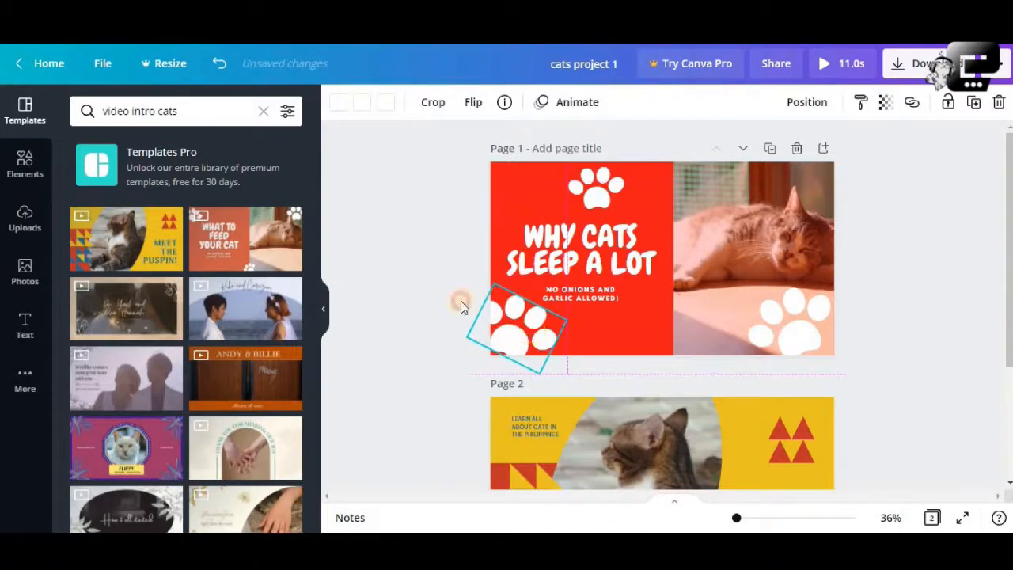
{"action": "left_click", "coordinate": [457, 298]}
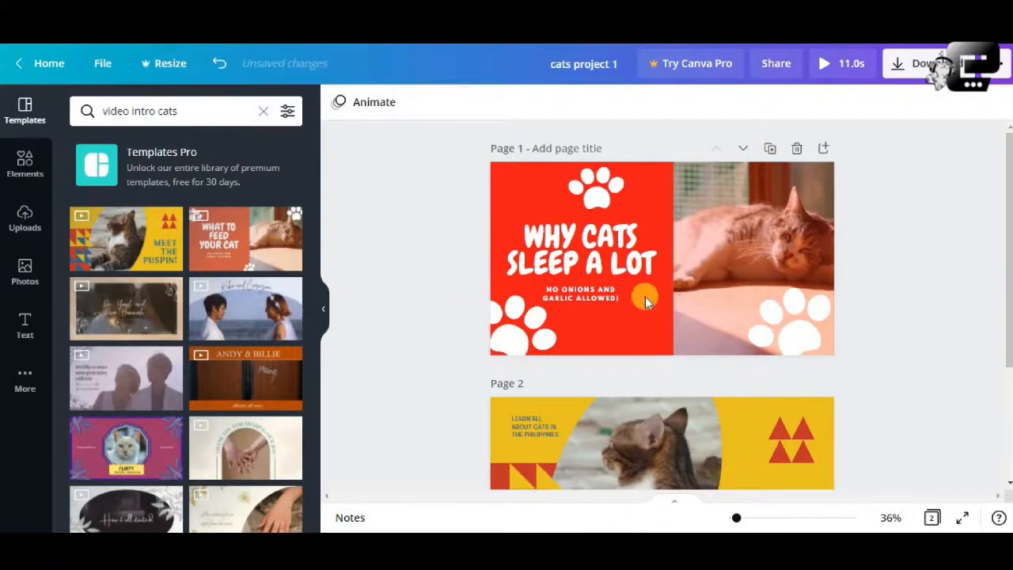
Delete only the "NO ONIONS AND GARLIC ALLOWED!" subtitle from the title group on page 1.
{"action": "left_click", "coordinate": [600, 290]}
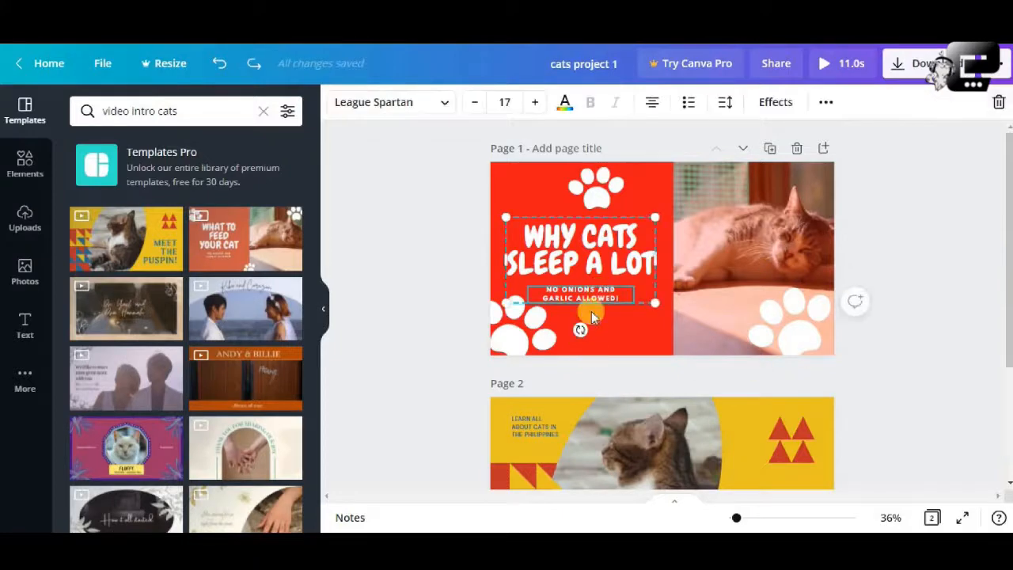
{"action": "left_click", "coordinate": [998, 104]}
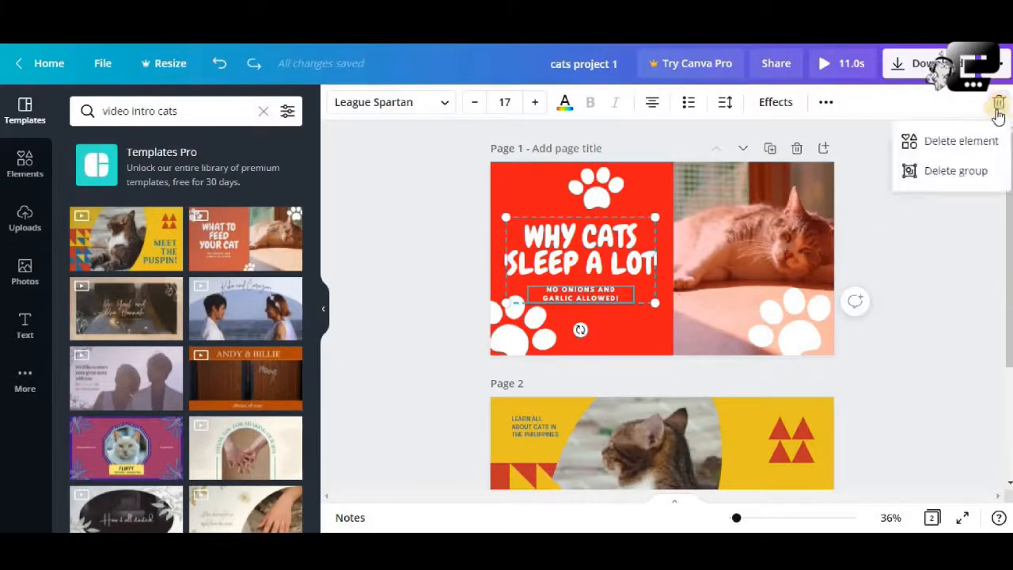
{"action": "left_click", "coordinate": [966, 142]}
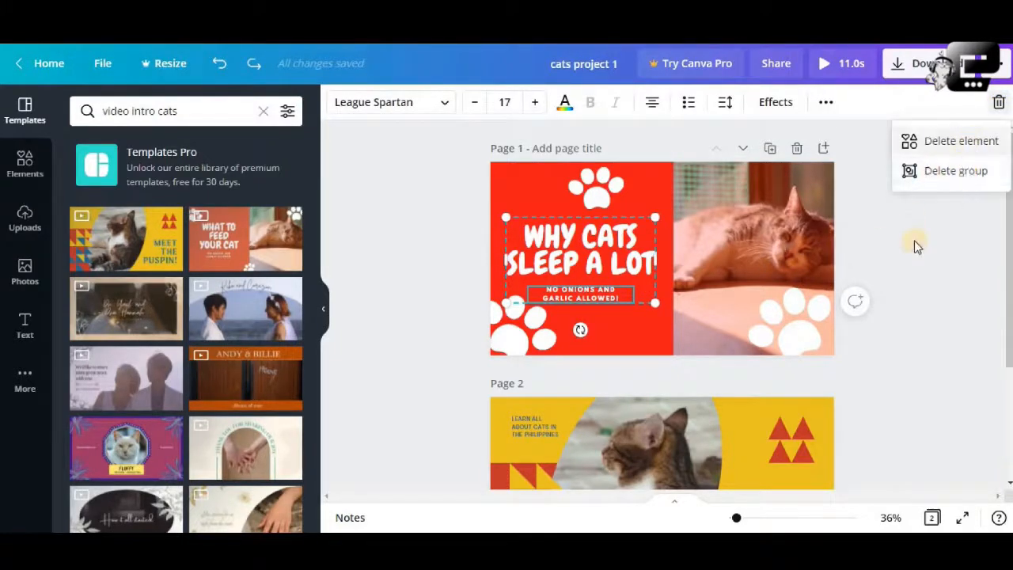
{"action": "left_click", "coordinate": [915, 244]}
Review both pages and play a preview of the whole video.
{"action": "scroll", "coordinate": [915, 243], "scroll_direction": "down", "scroll_amount": 3}
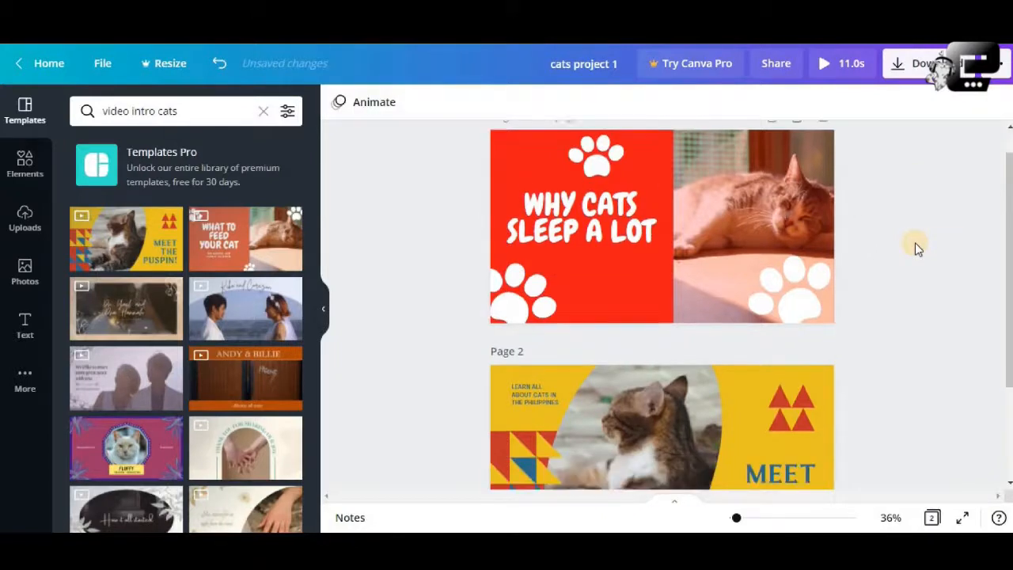
{"action": "scroll", "coordinate": [916, 242], "scroll_direction": "up", "scroll_amount": 2}
{"action": "scroll", "coordinate": [915, 243], "scroll_direction": "down", "scroll_amount": 3}
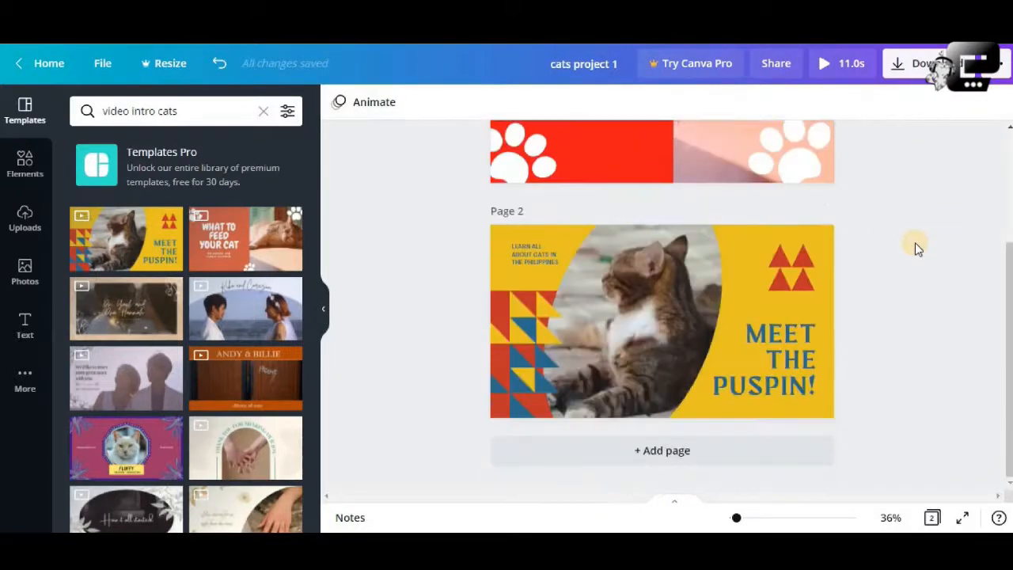
{"action": "scroll", "coordinate": [916, 243], "scroll_direction": "up", "scroll_amount": 3}
{"action": "left_click", "coordinate": [743, 267]}
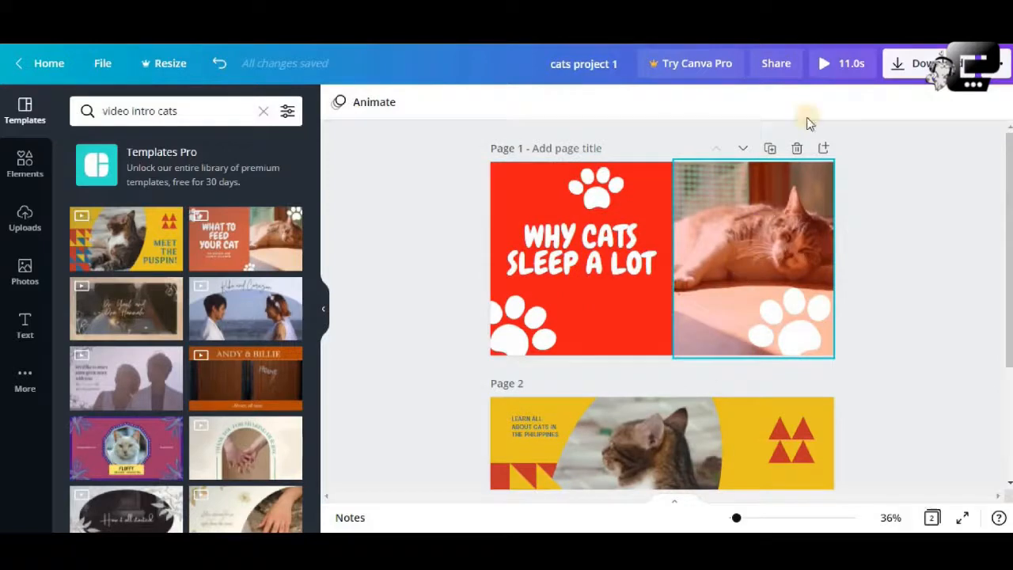
{"action": "left_click", "coordinate": [824, 63]}
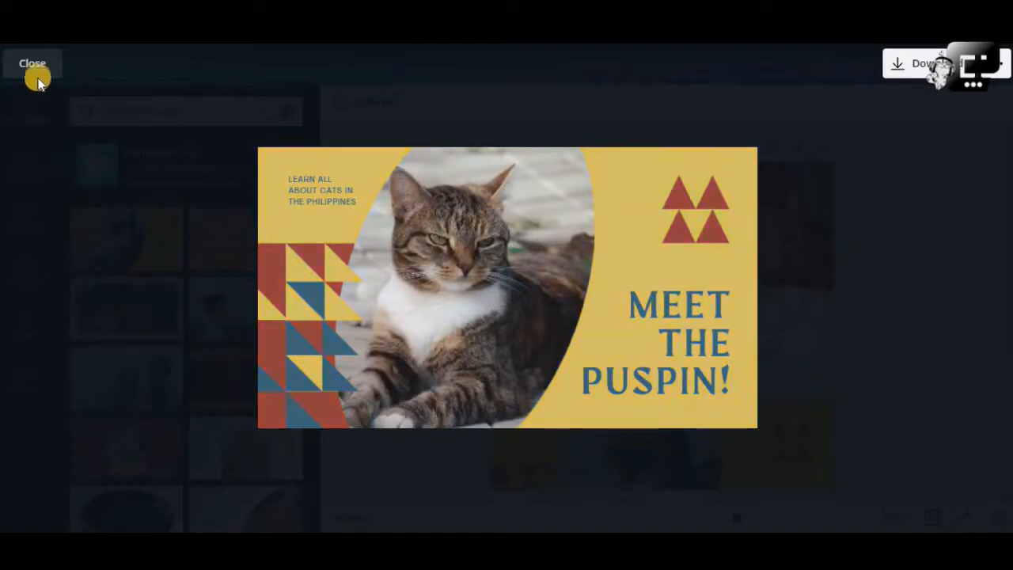
Recolor the paw print in the cat photo's lower-right corner yellow.
{"action": "left_click", "coordinate": [245, 181]}
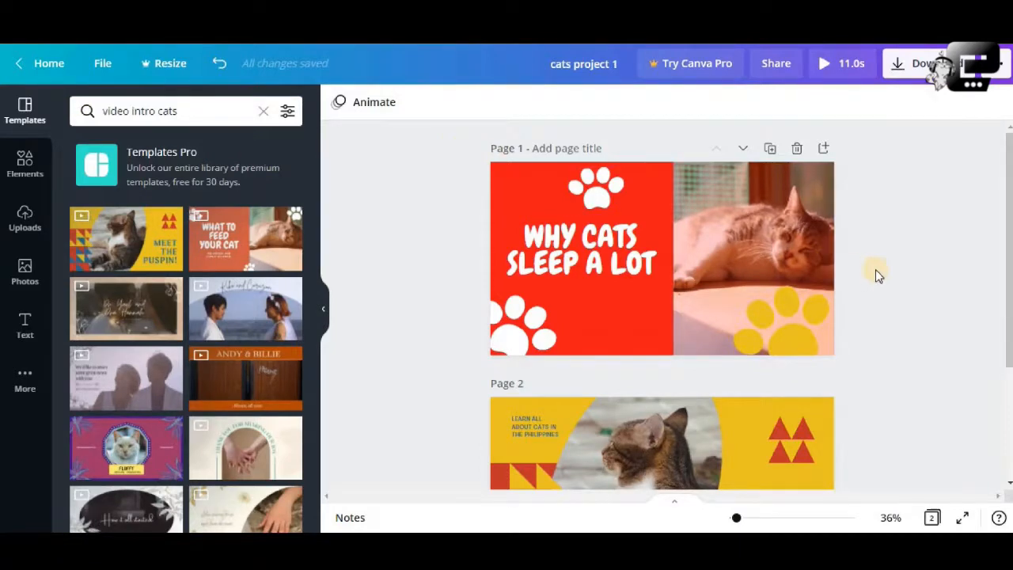
Delete all pieces of the multicolored triangle pattern beside the cat on page 2.
{"action": "scroll", "coordinate": [875, 275], "scroll_direction": "down", "scroll_amount": 3}
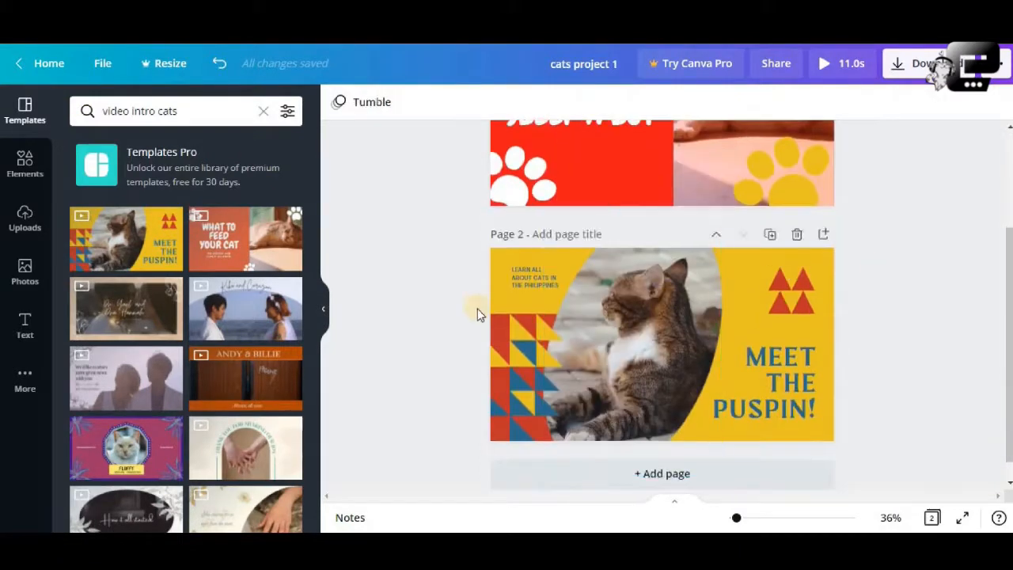
{"action": "left_click", "coordinate": [515, 338]}
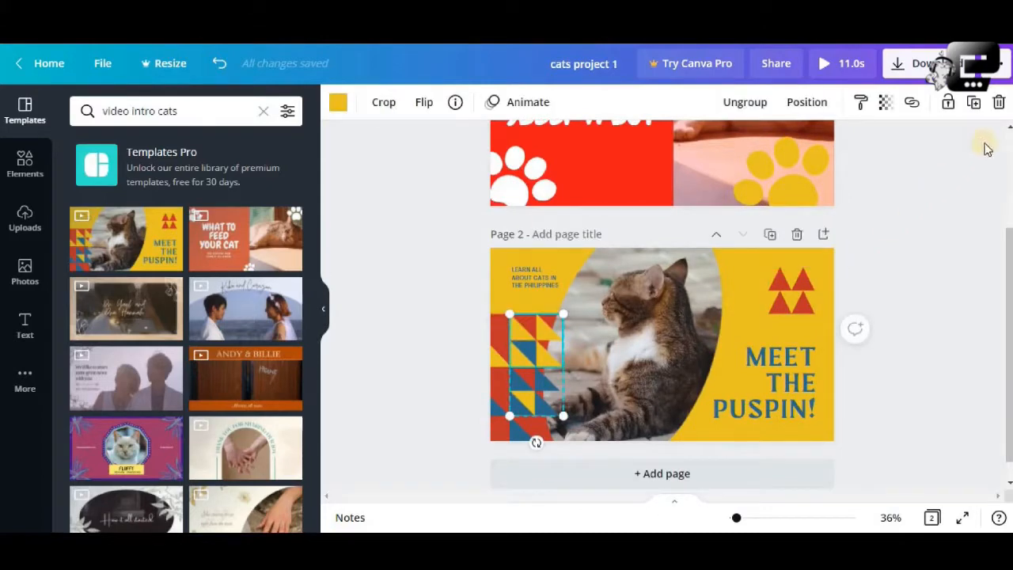
{"action": "left_click", "coordinate": [994, 113]}
{"action": "left_click", "coordinate": [982, 143]}
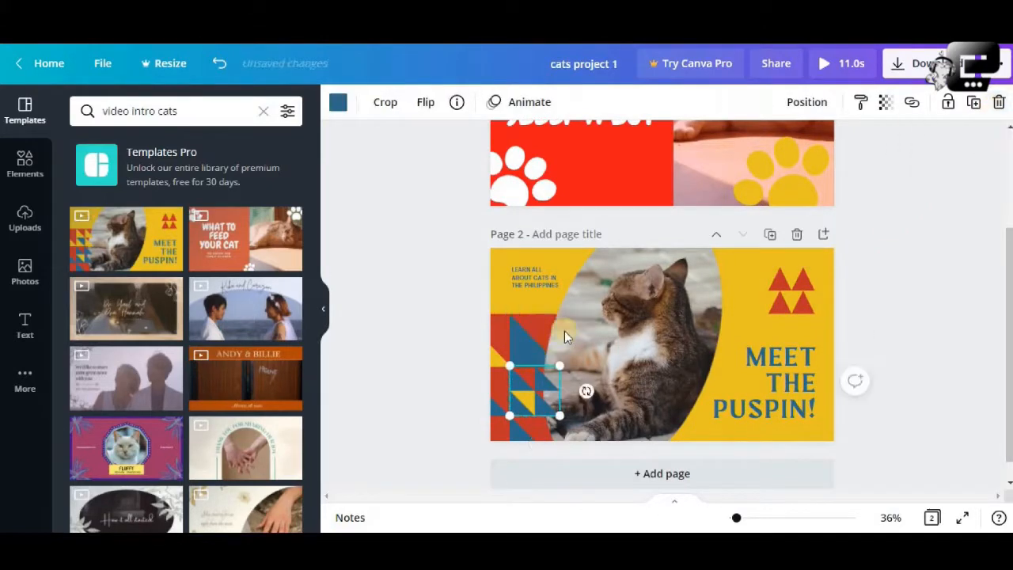
{"action": "left_click", "coordinate": [528, 341]}
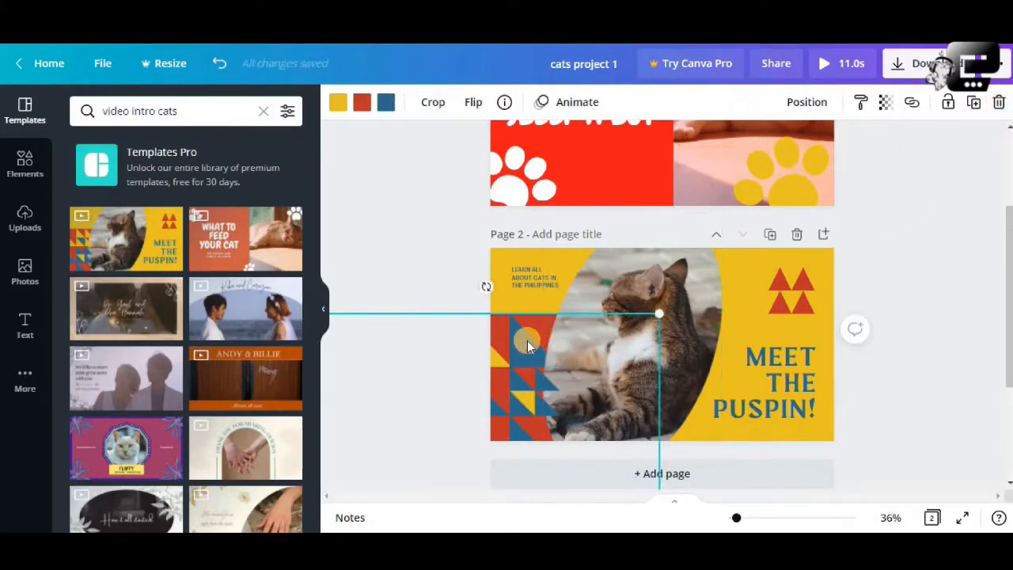
{"action": "left_click", "coordinate": [1001, 104]}
{"action": "left_click", "coordinate": [530, 407]}
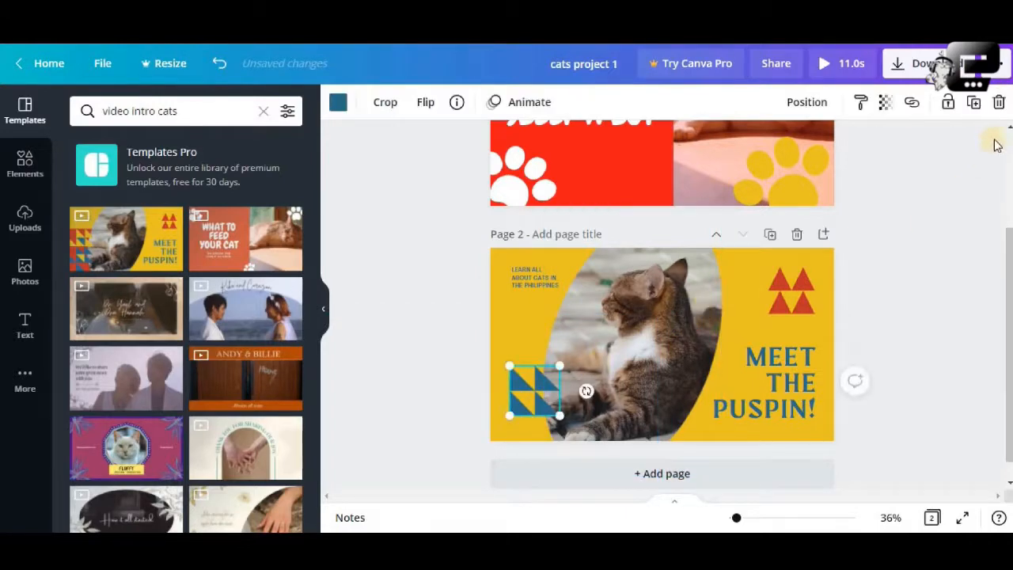
{"action": "left_click", "coordinate": [1001, 104]}
{"action": "left_click", "coordinate": [212, 69]}
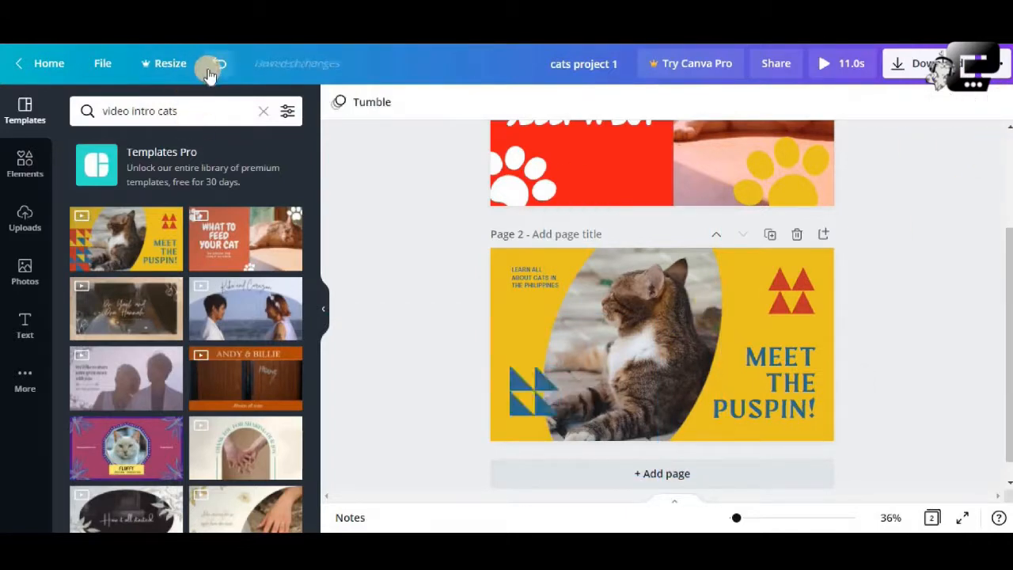
{"action": "left_click", "coordinate": [561, 406]}
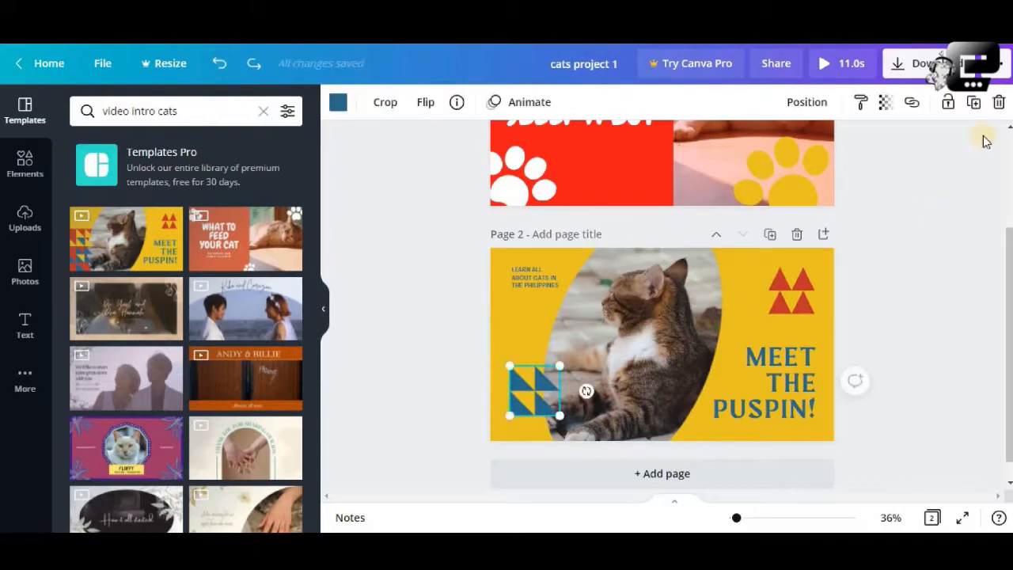
{"action": "left_click", "coordinate": [999, 104]}
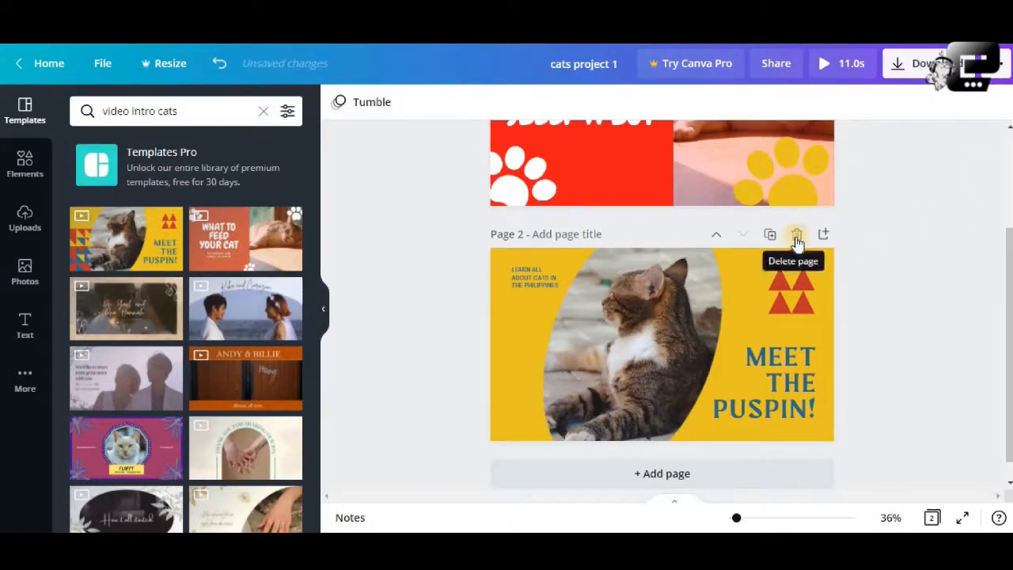
Delete the four red triangles and the "MEET THE PUSPIN!" heading from page 2.
{"action": "left_click", "coordinate": [796, 297]}
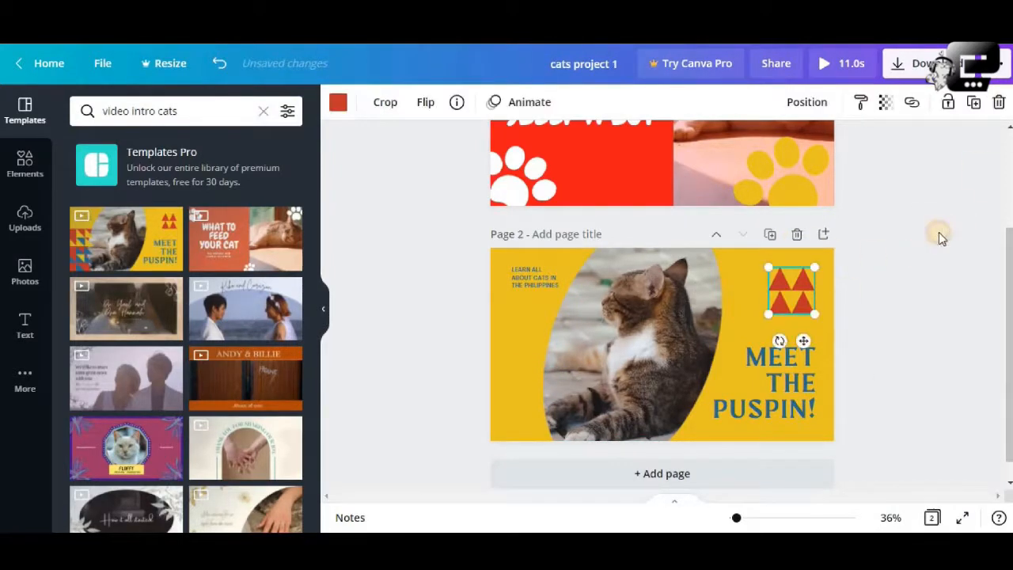
{"action": "left_click", "coordinate": [999, 104]}
{"action": "scroll", "coordinate": [893, 273], "scroll_direction": "up", "scroll_amount": 3}
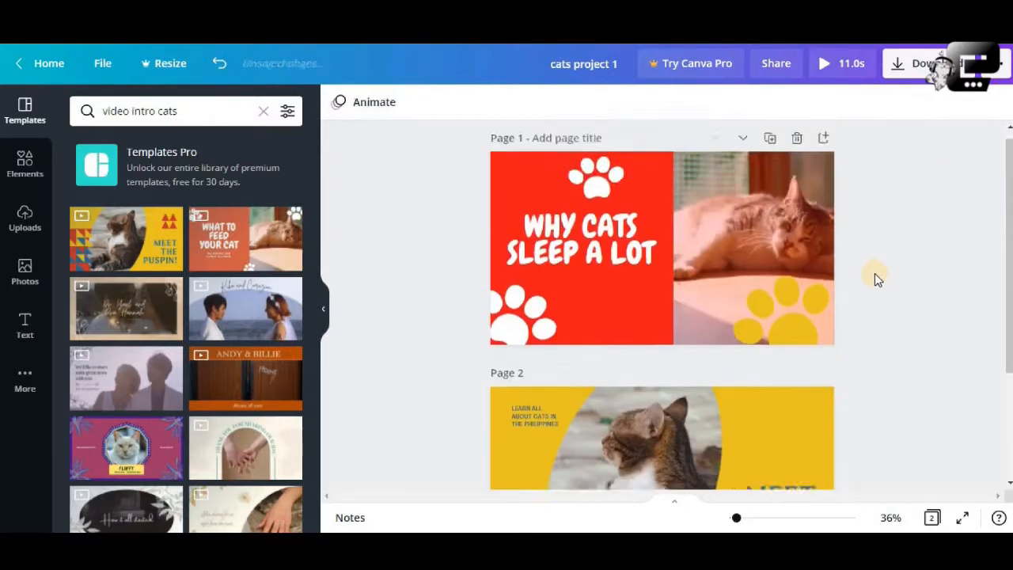
{"action": "scroll", "coordinate": [875, 273], "scroll_direction": "down", "scroll_amount": 3}
{"action": "left_click", "coordinate": [810, 366]}
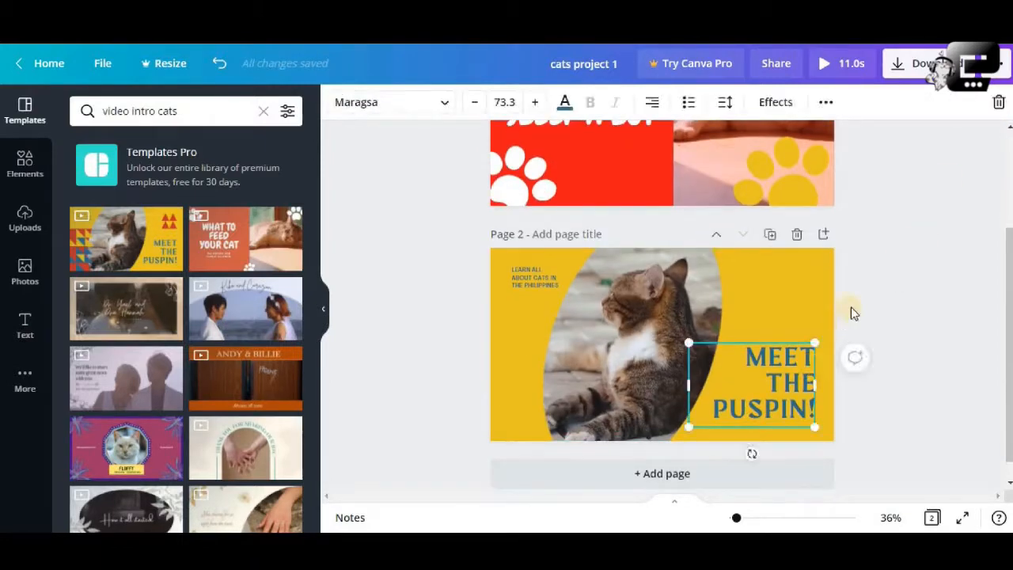
{"action": "left_click", "coordinate": [998, 104]}
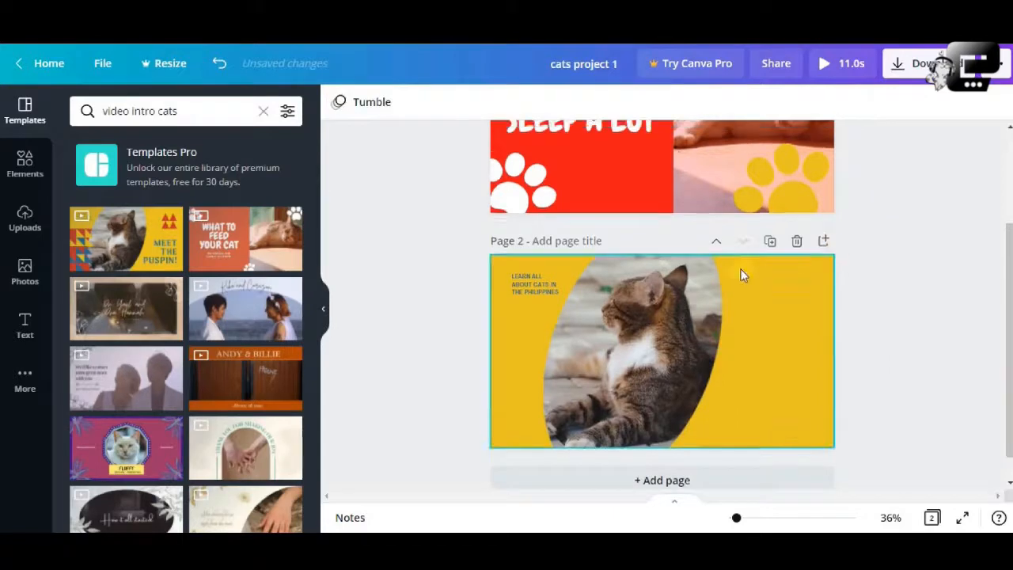
{"action": "scroll", "coordinate": [741, 269], "scroll_direction": "up", "scroll_amount": 3}
{"action": "left_click", "coordinate": [597, 250]}
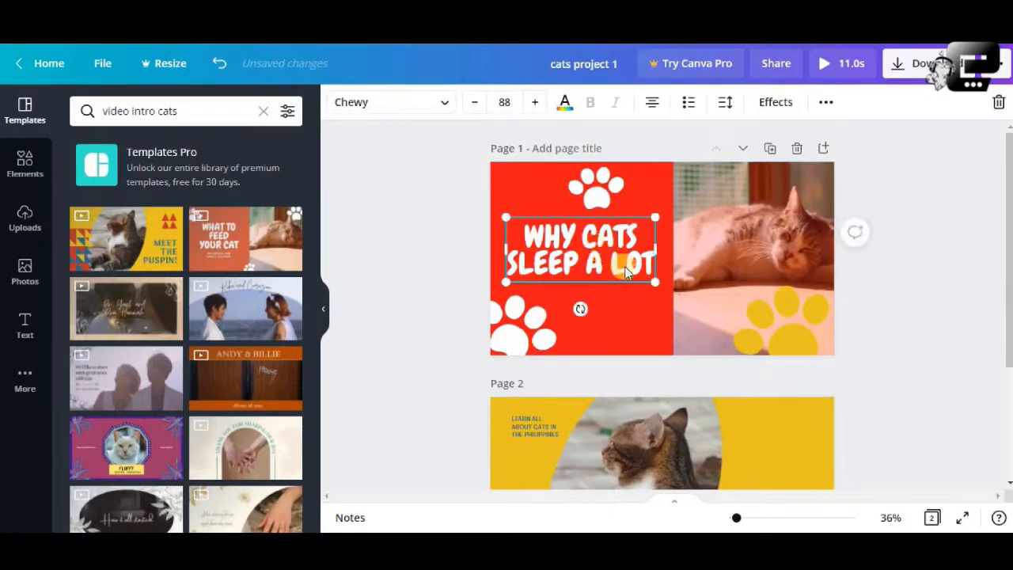
{"action": "scroll", "coordinate": [626, 272], "scroll_direction": "down", "scroll_amount": 3}
{"action": "scroll", "coordinate": [626, 267], "scroll_direction": "up", "scroll_amount": 3}
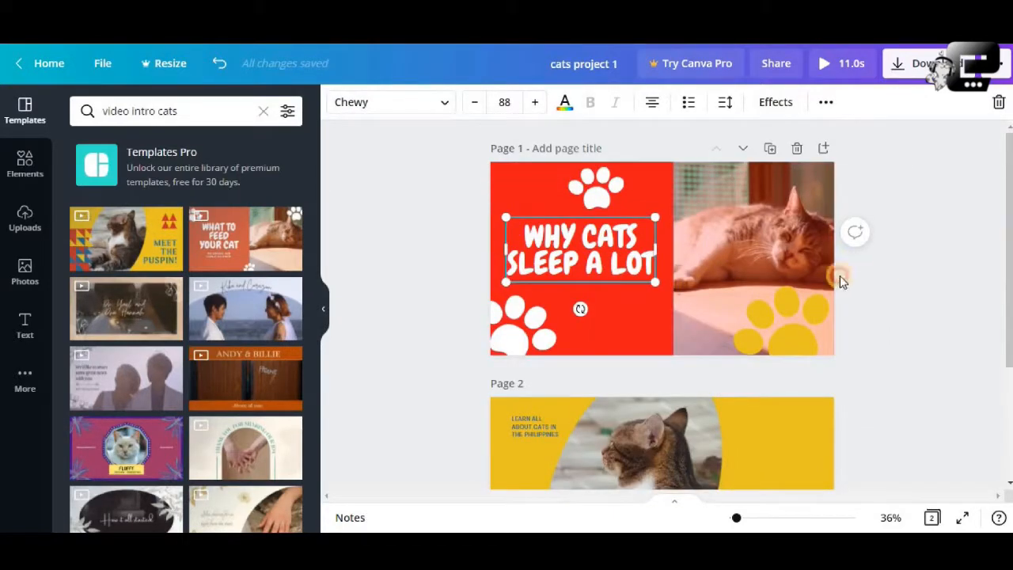
{"action": "left_click", "coordinate": [840, 281]}
{"action": "scroll", "coordinate": [593, 268], "scroll_direction": "down", "scroll_amount": 3}
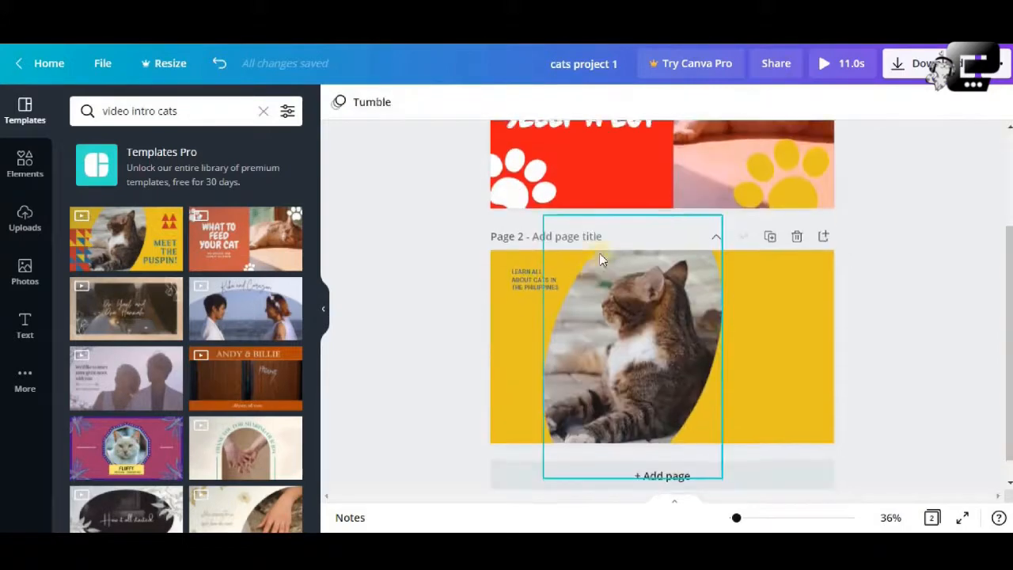
{"action": "scroll", "coordinate": [601, 257], "scroll_direction": "up", "scroll_amount": 3}
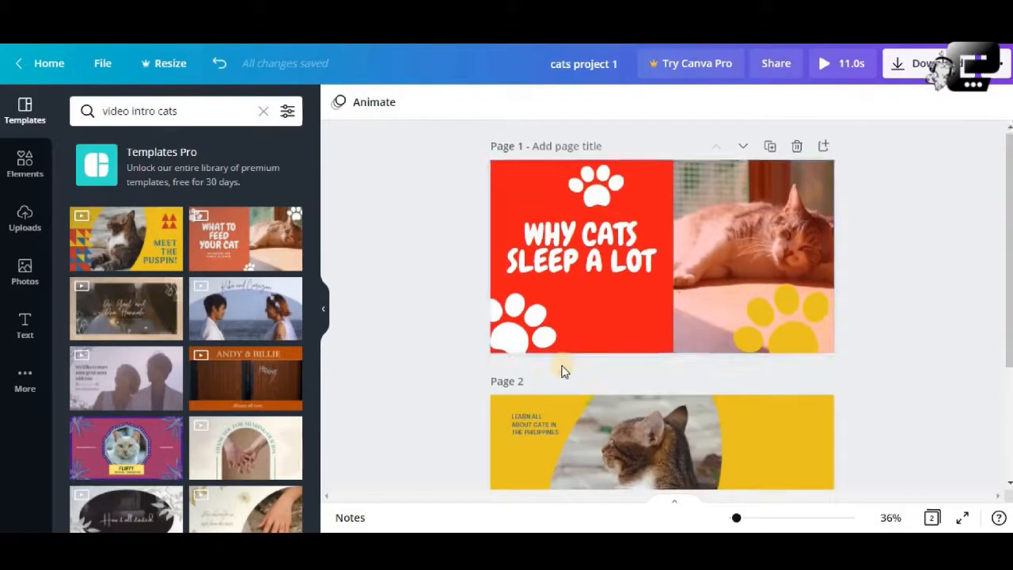
Delete the small "LEARN ALL ABOUT CATS IN THE PHILIPPINES" text from page 2.
{"action": "scroll", "coordinate": [562, 370], "scroll_direction": "down", "scroll_amount": 3}
{"action": "left_click", "coordinate": [519, 259]}
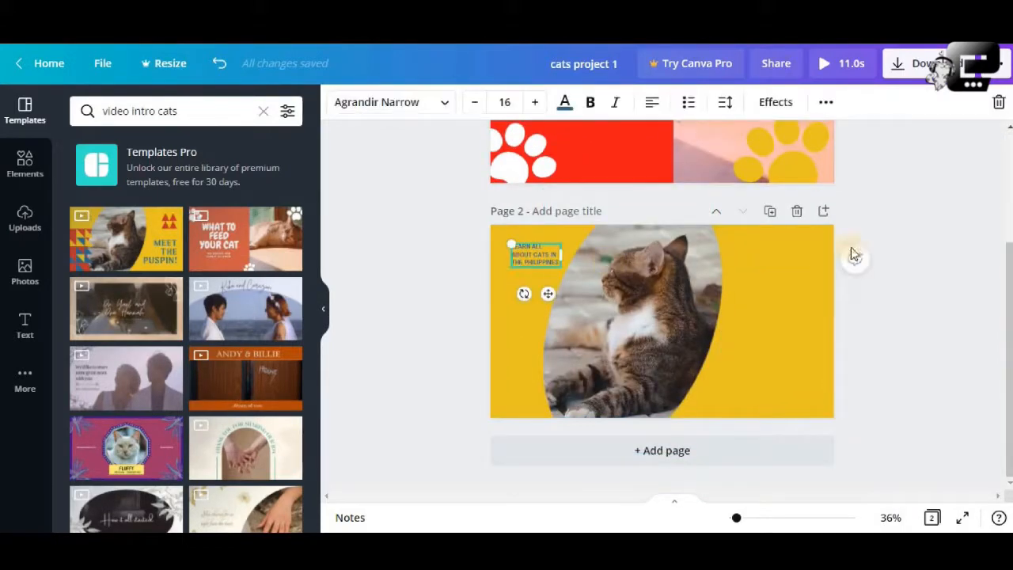
{"action": "left_click", "coordinate": [996, 105]}
Recolor page 2's yellow background with the bright red from the document colors.
{"action": "scroll", "coordinate": [911, 231], "scroll_direction": "up", "scroll_amount": 3}
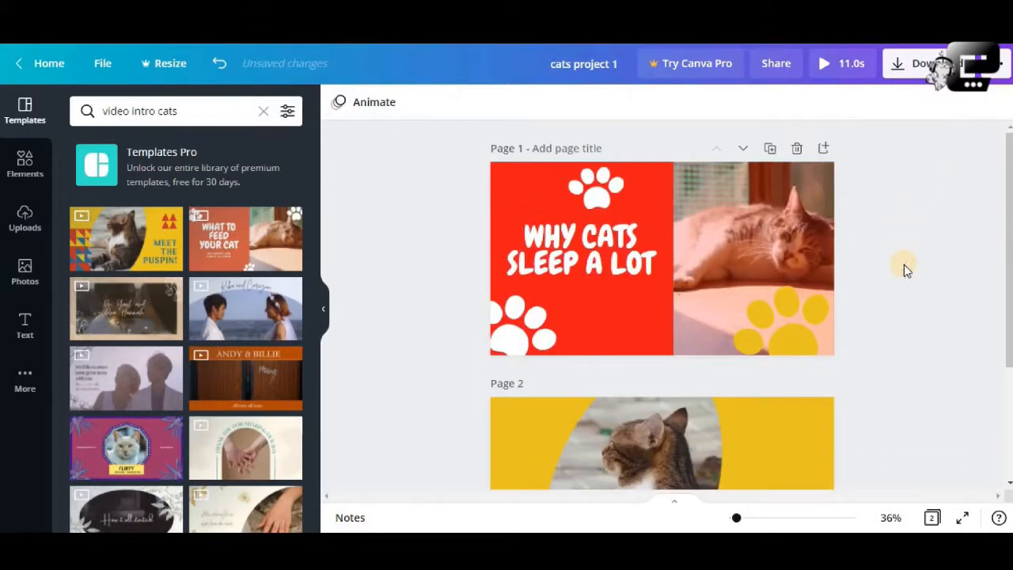
{"action": "scroll", "coordinate": [792, 360], "scroll_direction": "down", "scroll_amount": 1}
{"action": "left_click", "coordinate": [791, 359]}
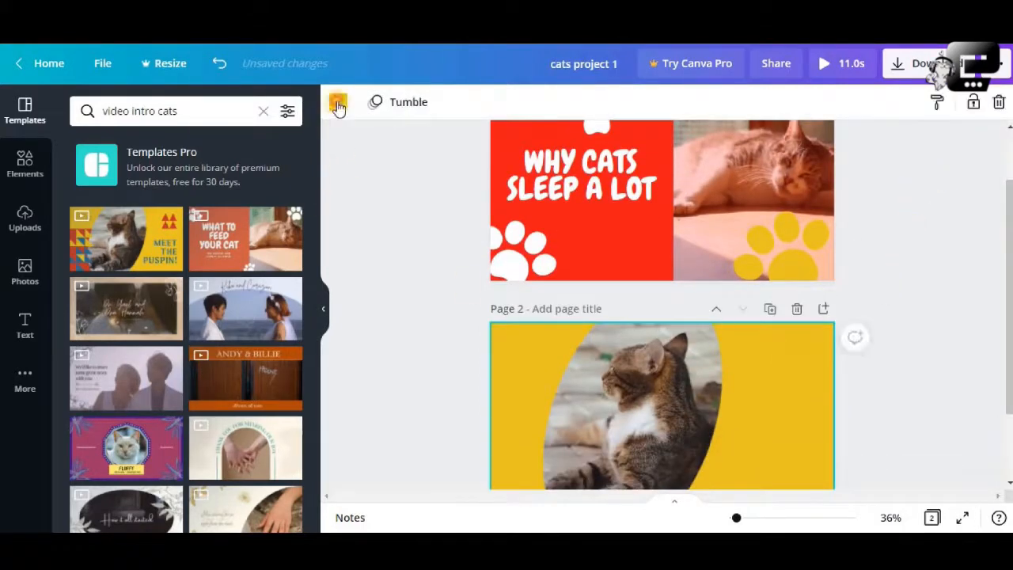
{"action": "left_click", "coordinate": [338, 104]}
{"action": "left_click", "coordinate": [166, 179]}
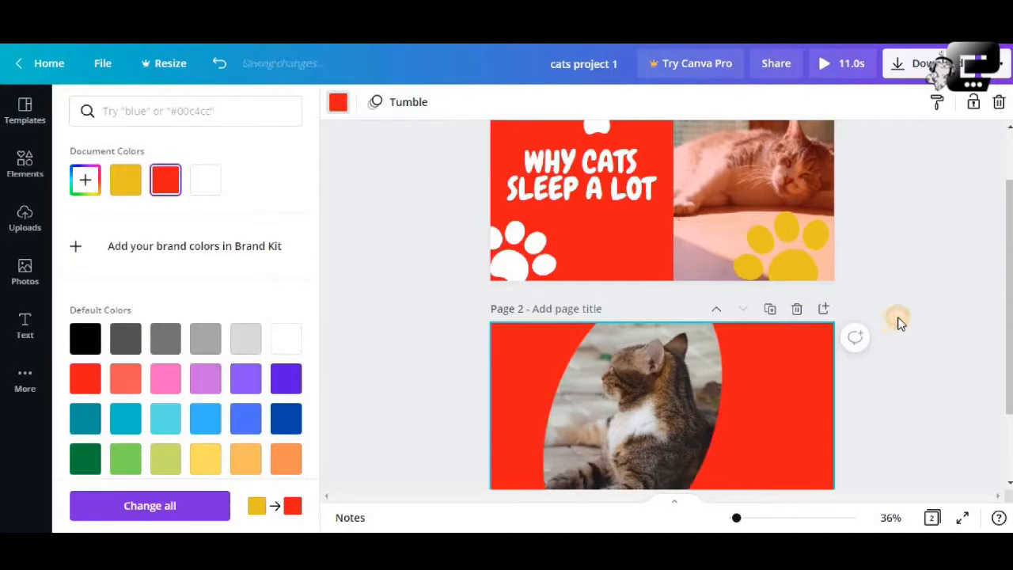
{"action": "left_click", "coordinate": [900, 323]}
Copy the "WHY CATS SLEEP A LOT" heading from page 1 to page 2 and place it in the lower-right corner, partly over the cat.
{"action": "scroll", "coordinate": [900, 323], "scroll_direction": "down", "scroll_amount": 2}
{"action": "scroll", "coordinate": [898, 313], "scroll_direction": "up", "scroll_amount": 3}
{"action": "scroll", "coordinate": [898, 309], "scroll_direction": "down", "scroll_amount": 1}
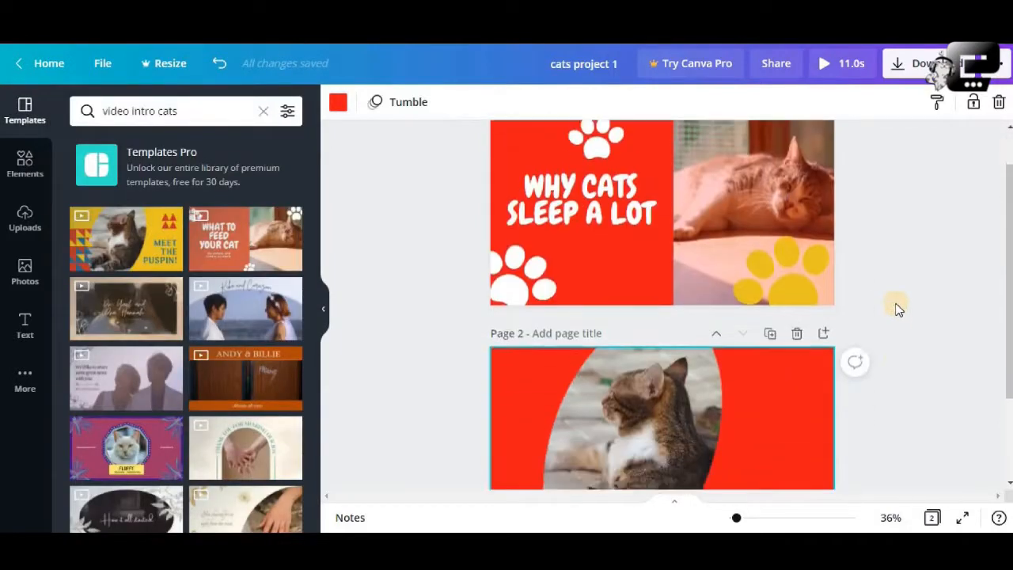
{"action": "scroll", "coordinate": [664, 295], "scroll_direction": "up", "scroll_amount": 1}
{"action": "left_click", "coordinate": [627, 263]}
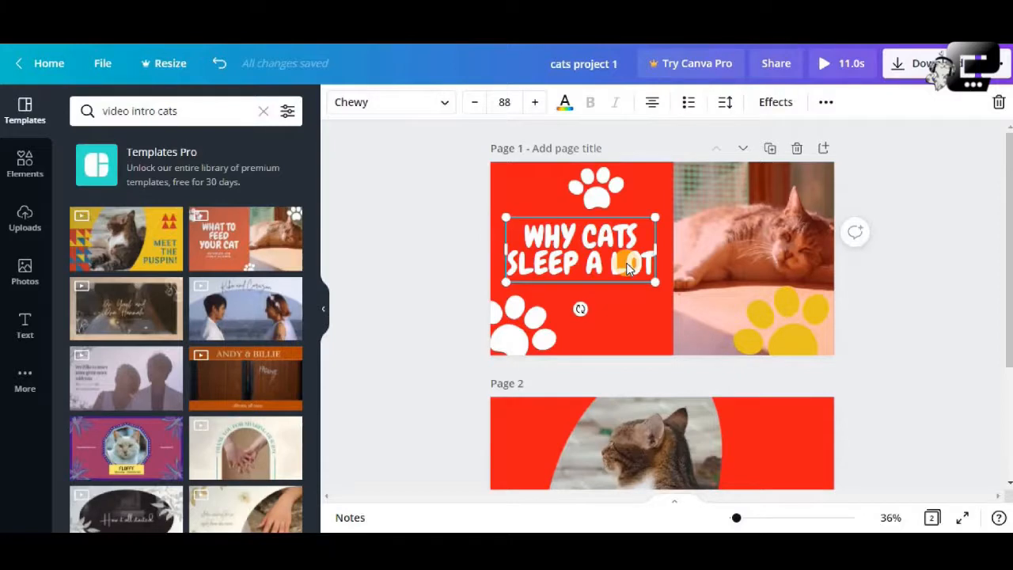
{"action": "right_click", "coordinate": [626, 263]}
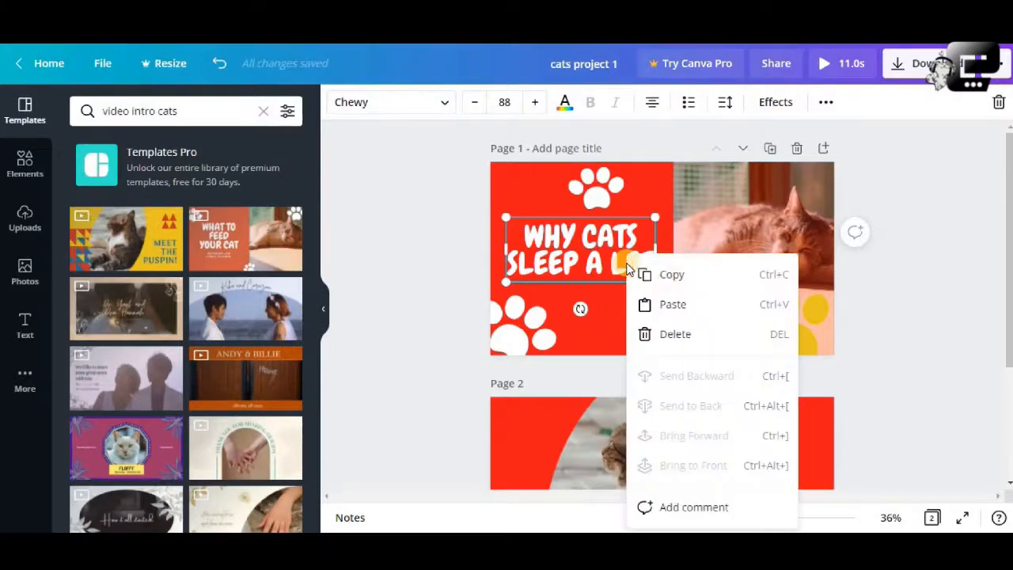
{"action": "left_click", "coordinate": [672, 283]}
{"action": "scroll", "coordinate": [693, 336], "scroll_direction": "down", "scroll_amount": 3}
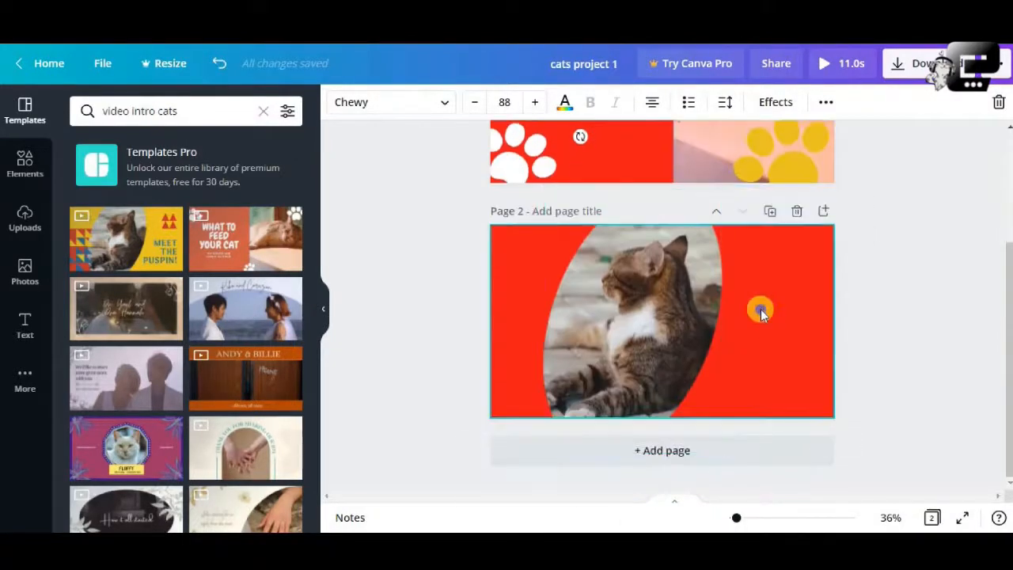
{"action": "right_click", "coordinate": [761, 315]}
{"action": "left_click", "coordinate": [803, 360]}
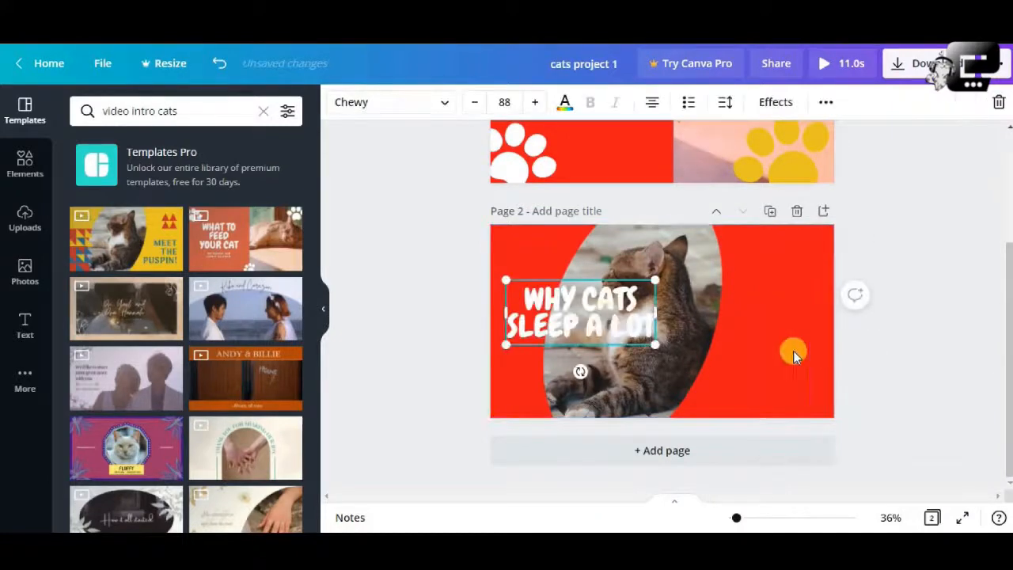
{"action": "left_click_drag", "start_coordinate": [595, 315], "coordinate": [750, 355]}
{"action": "left_click", "coordinate": [878, 309]}
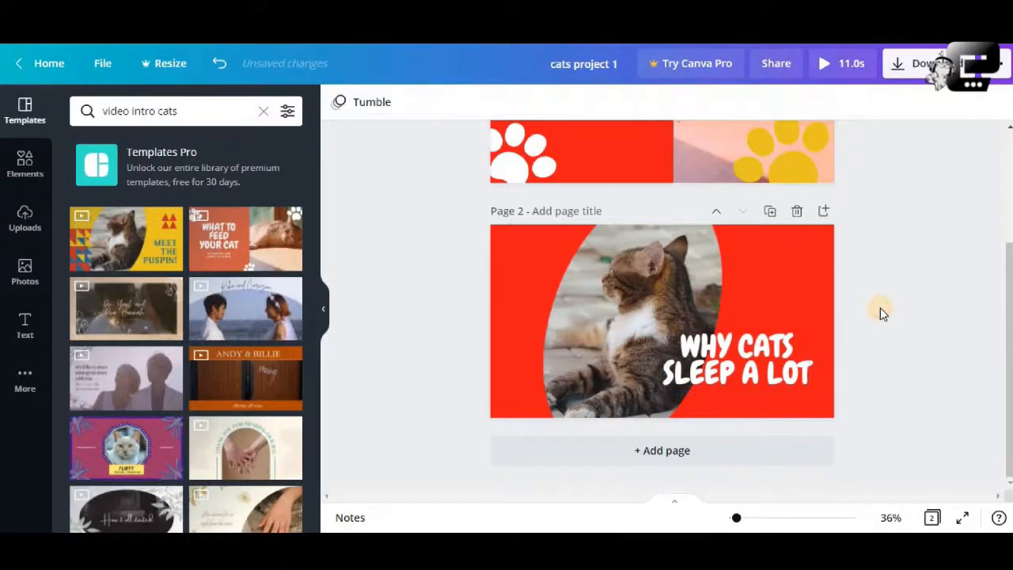
Copy page 1's yellow paw print to page 2 and place it in the upper-left area beside the cat.
{"action": "scroll", "coordinate": [797, 302], "scroll_direction": "up", "scroll_amount": 3}
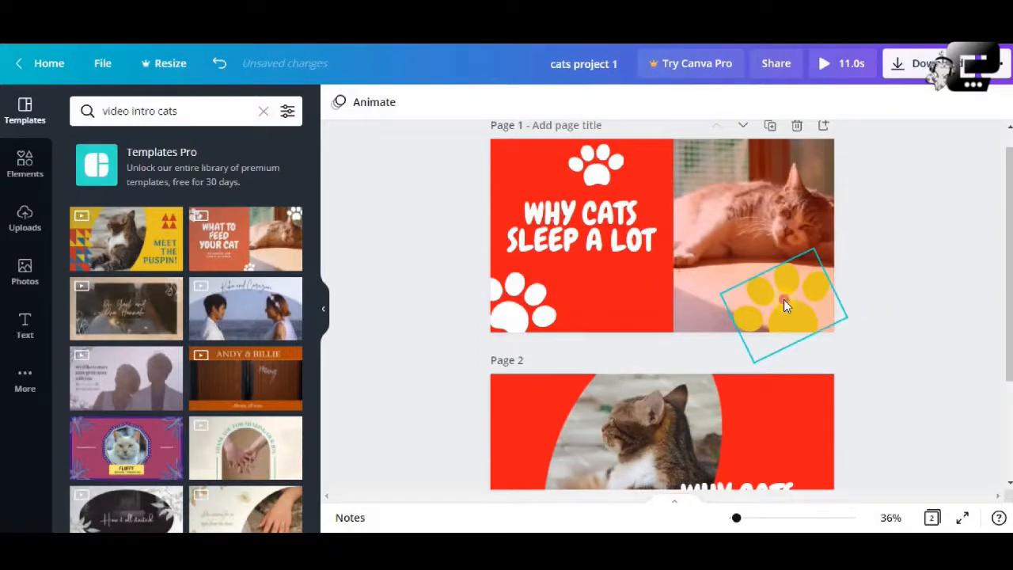
{"action": "left_click", "coordinate": [786, 307]}
{"action": "left_click_drag", "start_coordinate": [801, 304], "coordinate": [805, 315]}
{"action": "key", "text": "ctrl+z"}
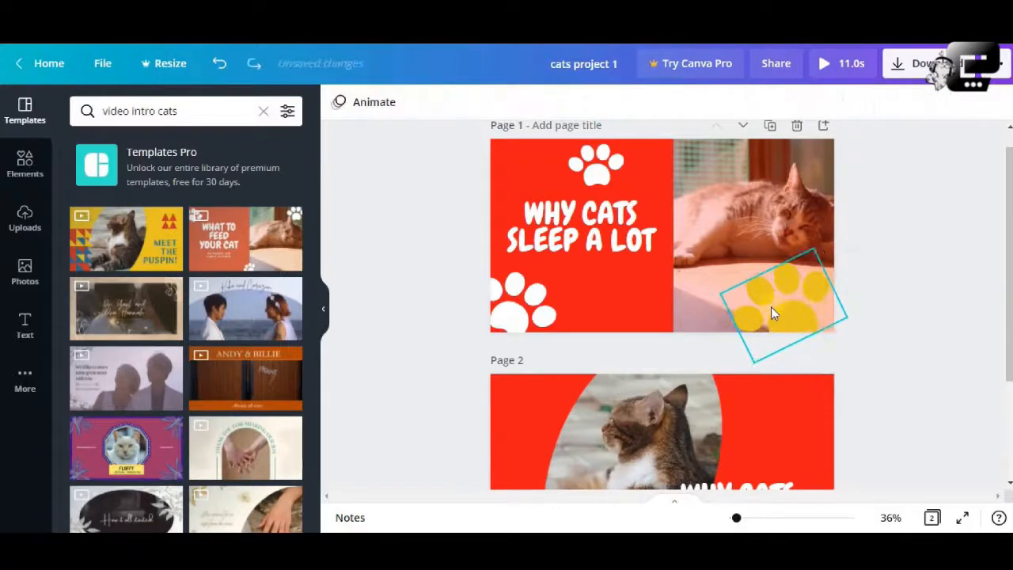
{"action": "scroll", "coordinate": [771, 307], "scroll_direction": "down", "scroll_amount": 1}
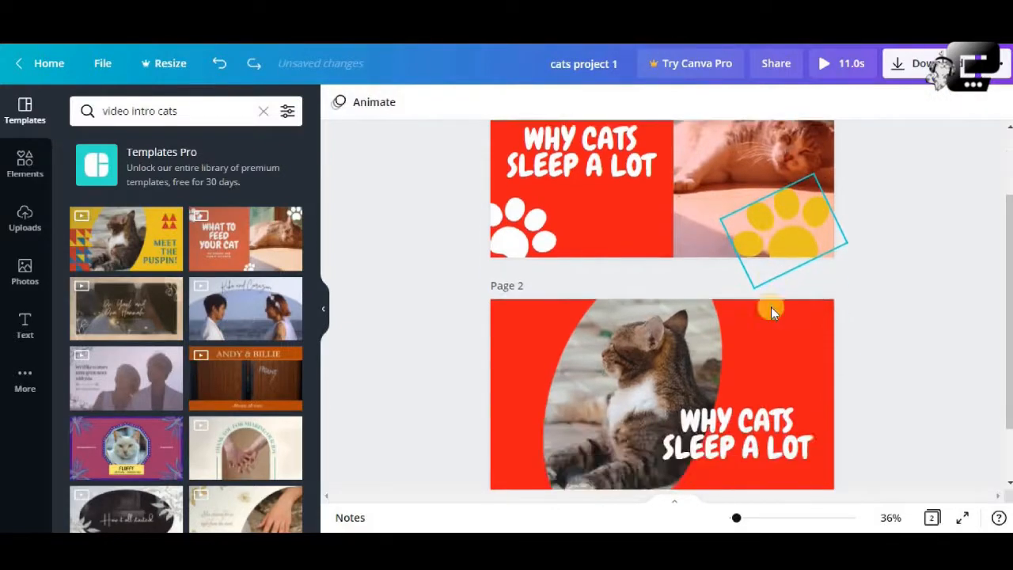
{"action": "left_click", "coordinate": [776, 360]}
{"action": "key", "text": "ctrl+v"}
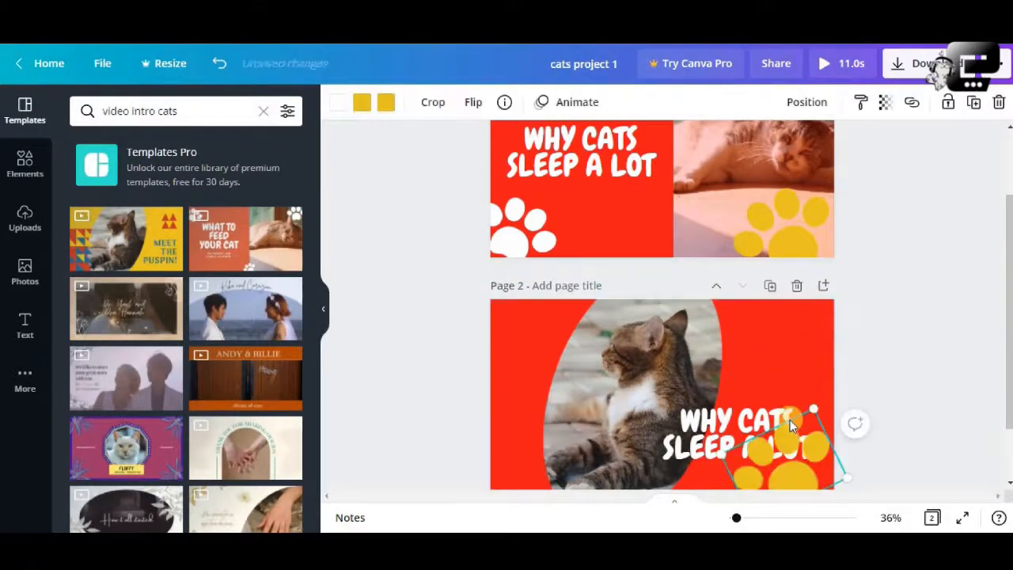
{"action": "left_click_drag", "start_coordinate": [786, 443], "coordinate": [537, 356]}
{"action": "left_click", "coordinate": [882, 320]}
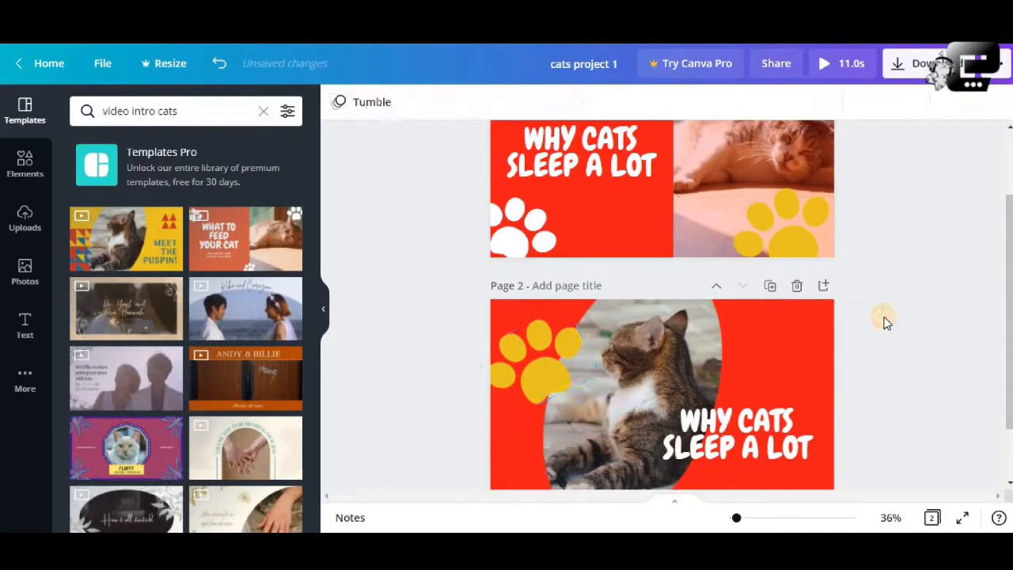
Play a preview of the whole video.
{"action": "scroll", "coordinate": [884, 320], "scroll_direction": "up", "scroll_amount": 2}
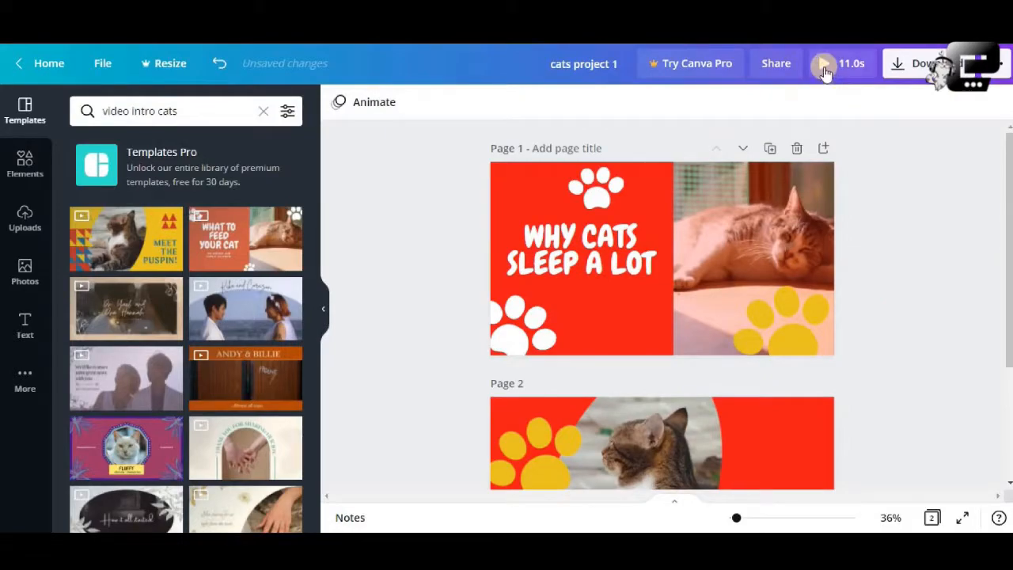
{"action": "left_click", "coordinate": [825, 72]}
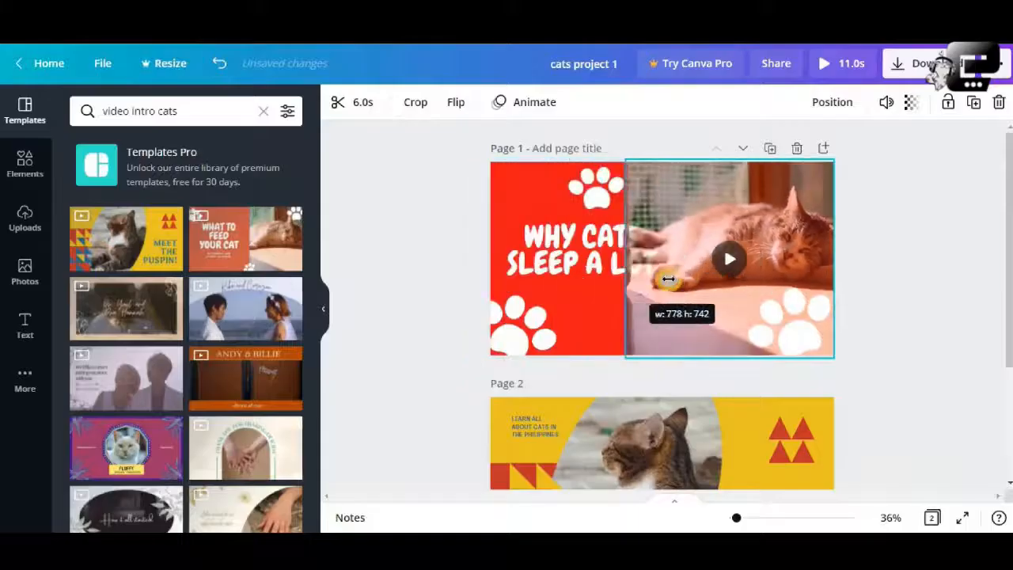
Try to widen the cat video to fill page 1 and undo the change.
{"action": "left_click_drag", "start_coordinate": [626, 278], "coordinate": [481, 285]}
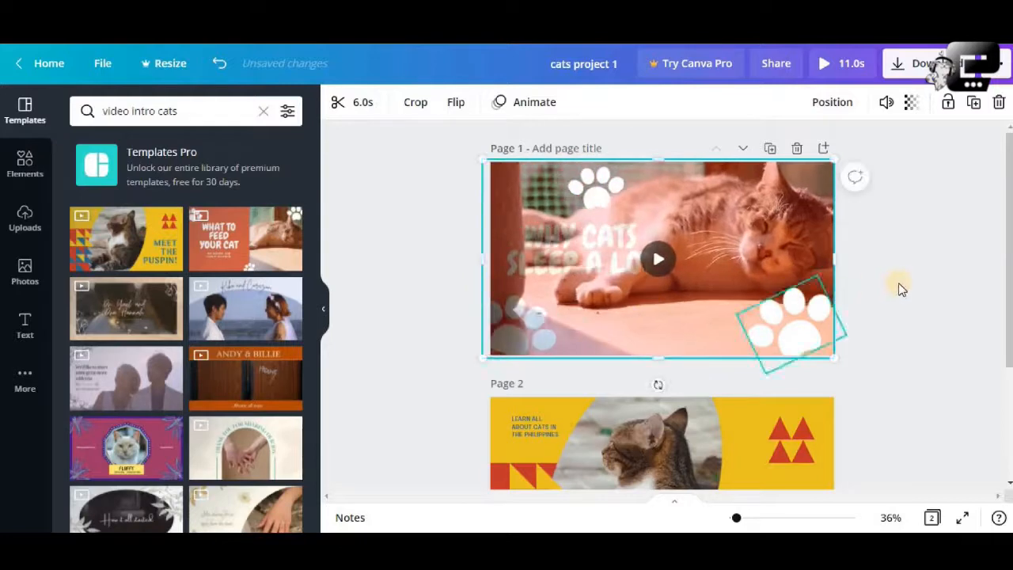
{"action": "left_click", "coordinate": [898, 287]}
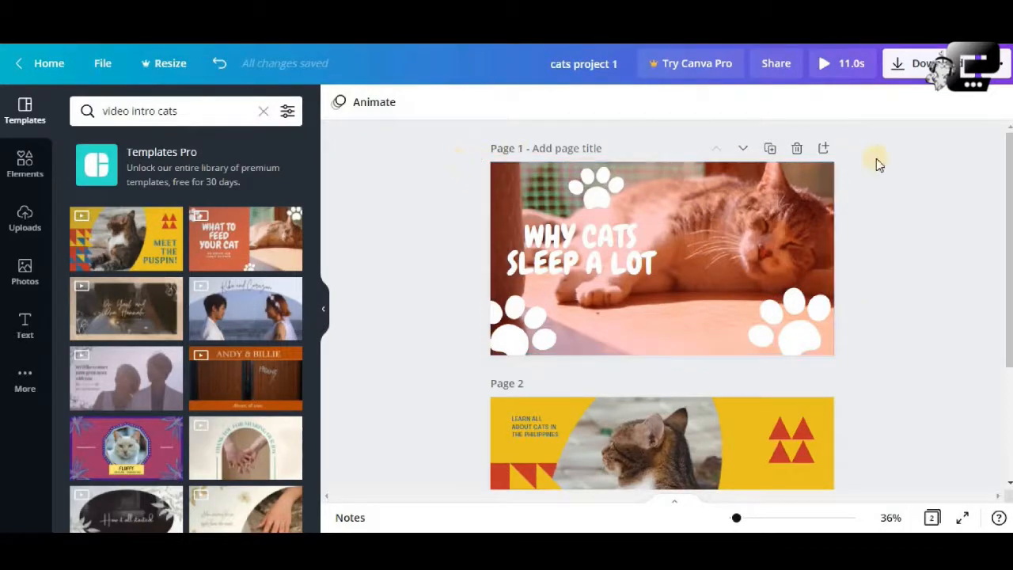
{"action": "left_click", "coordinate": [764, 246]}
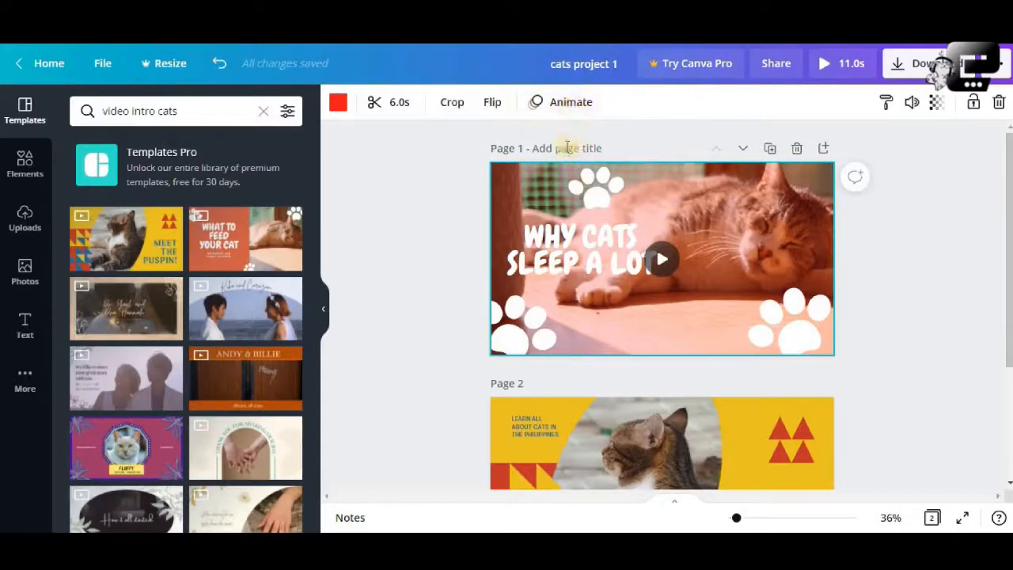
{"action": "left_click", "coordinate": [224, 68]}
{"action": "left_click", "coordinate": [224, 68]}
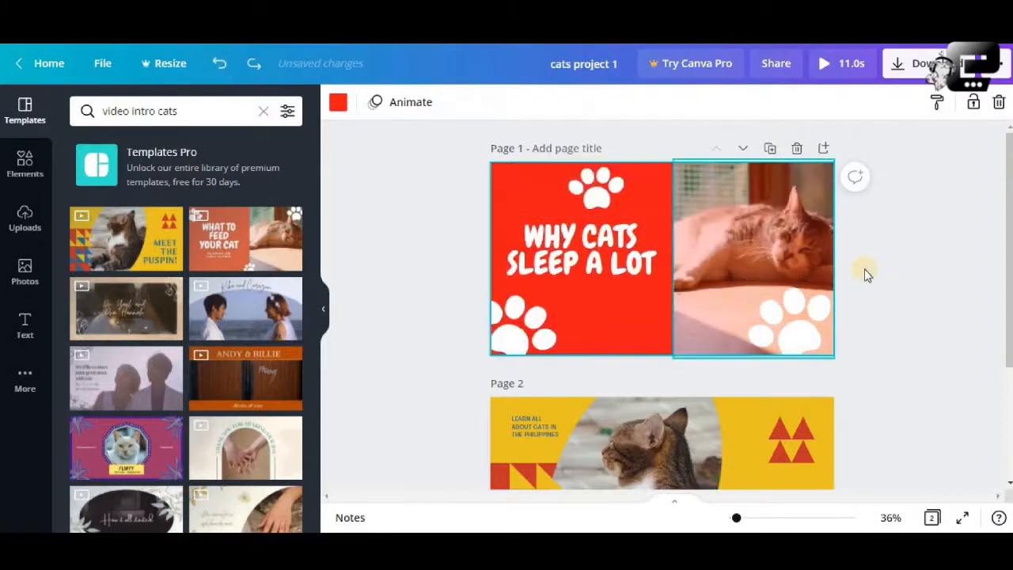
Enlarge the white paw print on page 1's cat video and reposition it in the lower-right corner.
{"action": "scroll", "coordinate": [870, 269], "scroll_direction": "down", "scroll_amount": 3}
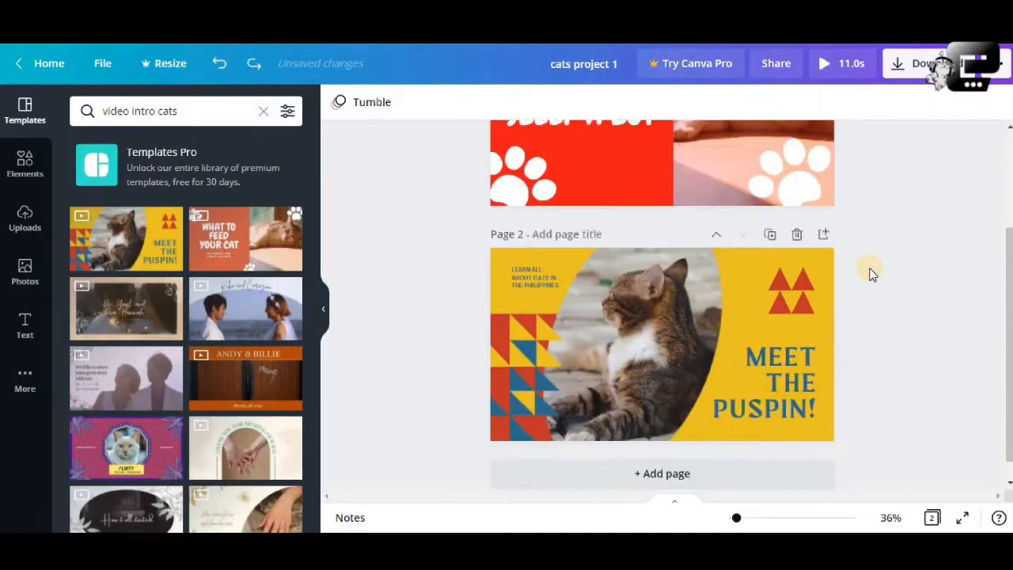
{"action": "scroll", "coordinate": [870, 269], "scroll_direction": "up", "scroll_amount": 3}
{"action": "scroll", "coordinate": [871, 300], "scroll_direction": "down", "scroll_amount": 2}
{"action": "scroll", "coordinate": [873, 300], "scroll_direction": "up", "scroll_amount": 2}
{"action": "left_click", "coordinate": [806, 328]}
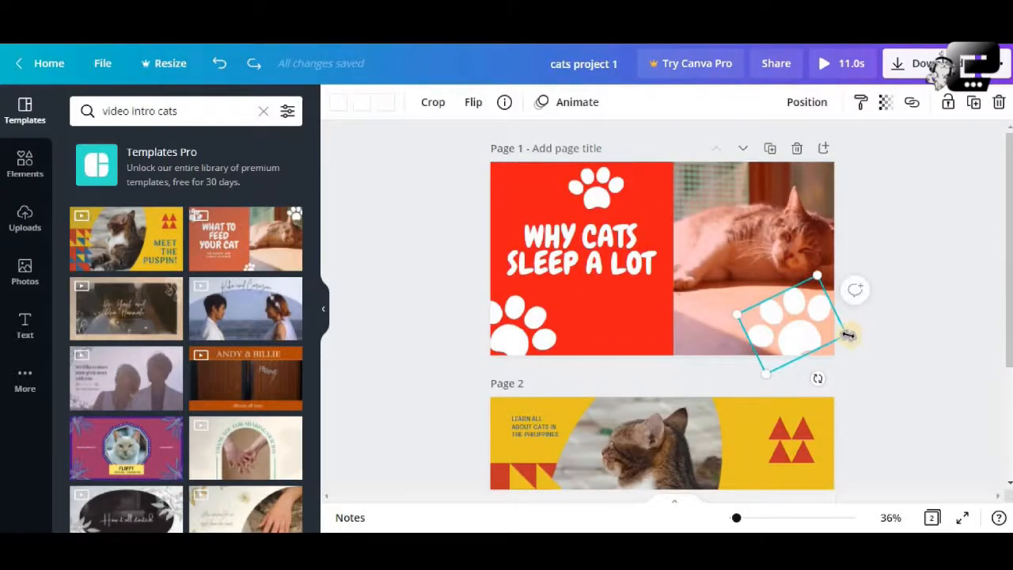
{"action": "left_click_drag", "start_coordinate": [866, 339], "coordinate": [868, 335]}
{"action": "left_click", "coordinate": [882, 298]}
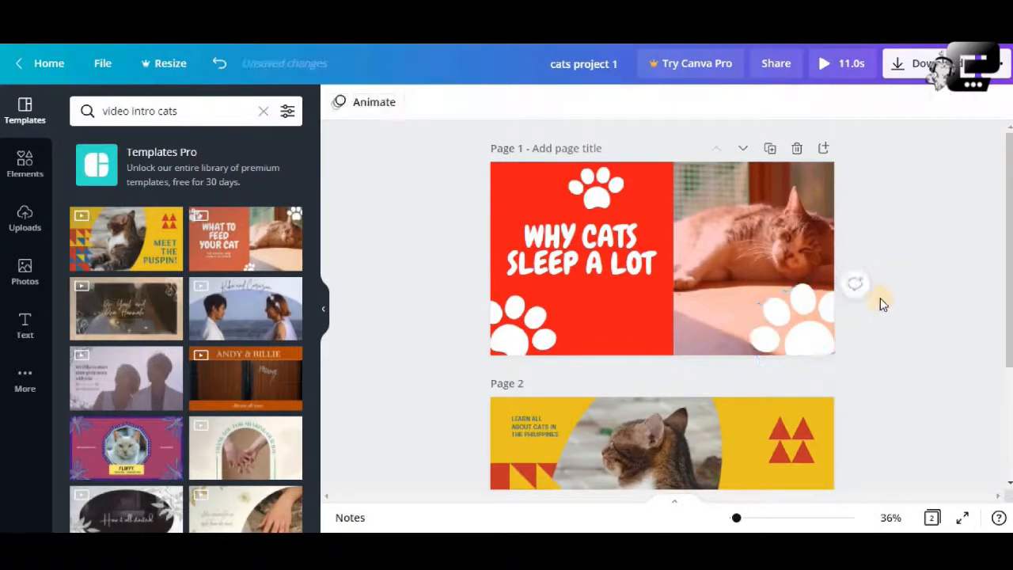
{"action": "left_click_drag", "start_coordinate": [801, 328], "coordinate": [782, 331]}
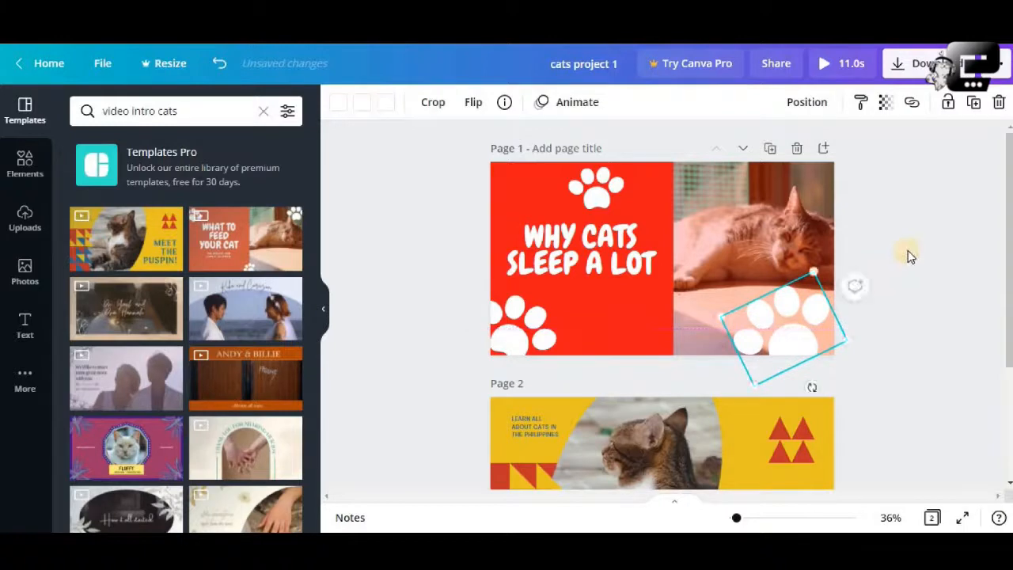
{"action": "left_click", "coordinate": [908, 254]}
Recolor the enlarged paw print's fill and outline with the yellow from the document colors.
{"action": "left_click", "coordinate": [777, 304]}
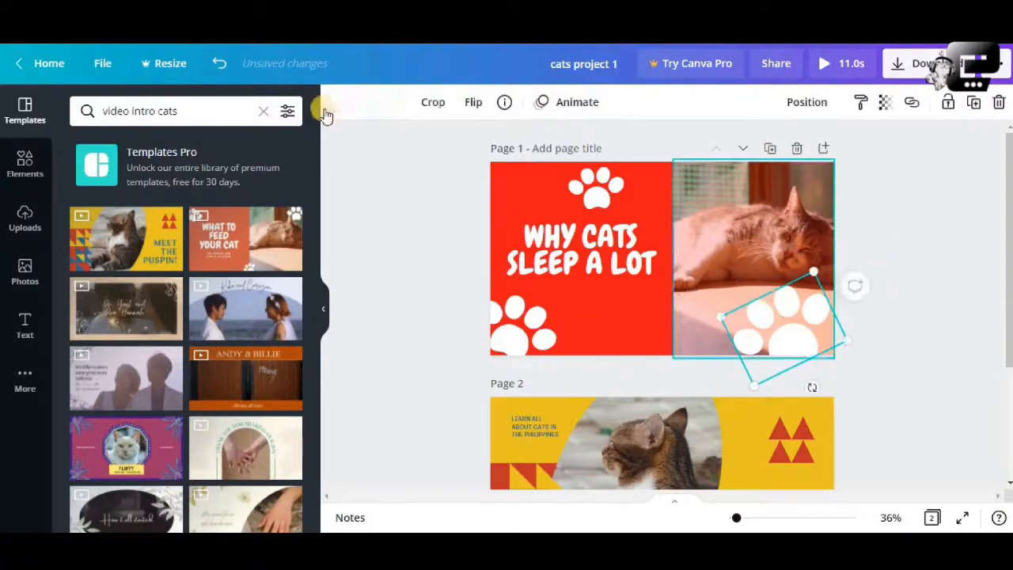
{"action": "left_click", "coordinate": [381, 109]}
{"action": "left_click", "coordinate": [205, 180]}
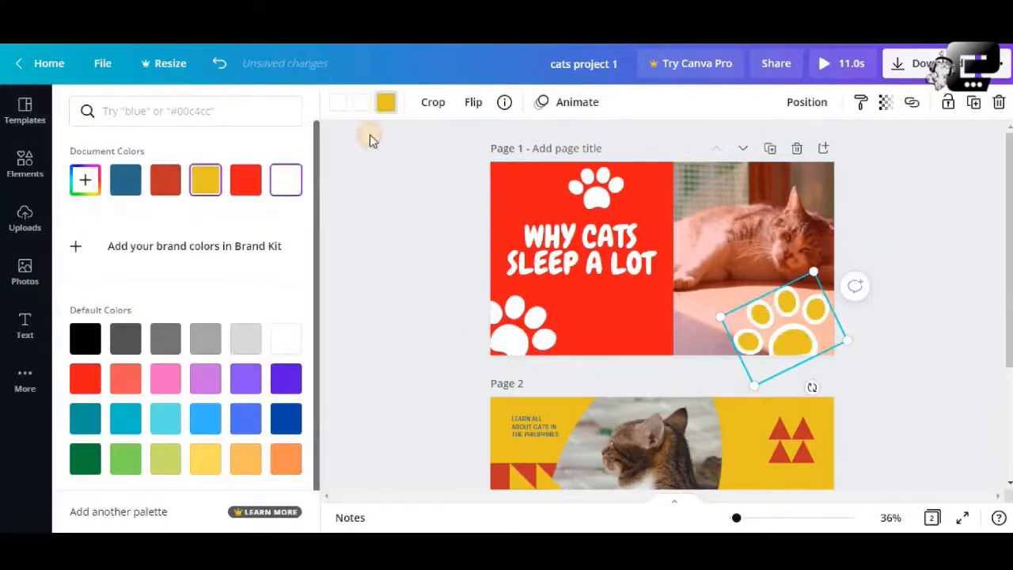
{"action": "left_click", "coordinate": [355, 107]}
{"action": "left_click", "coordinate": [208, 183]}
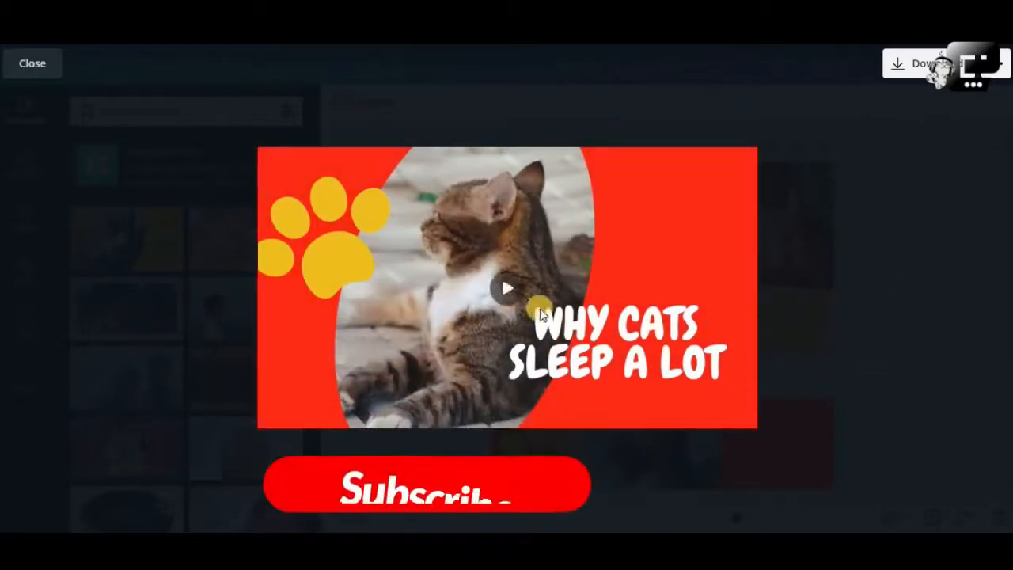
Watch the video preview and close it.
{"action": "left_click", "coordinate": [505, 297]}
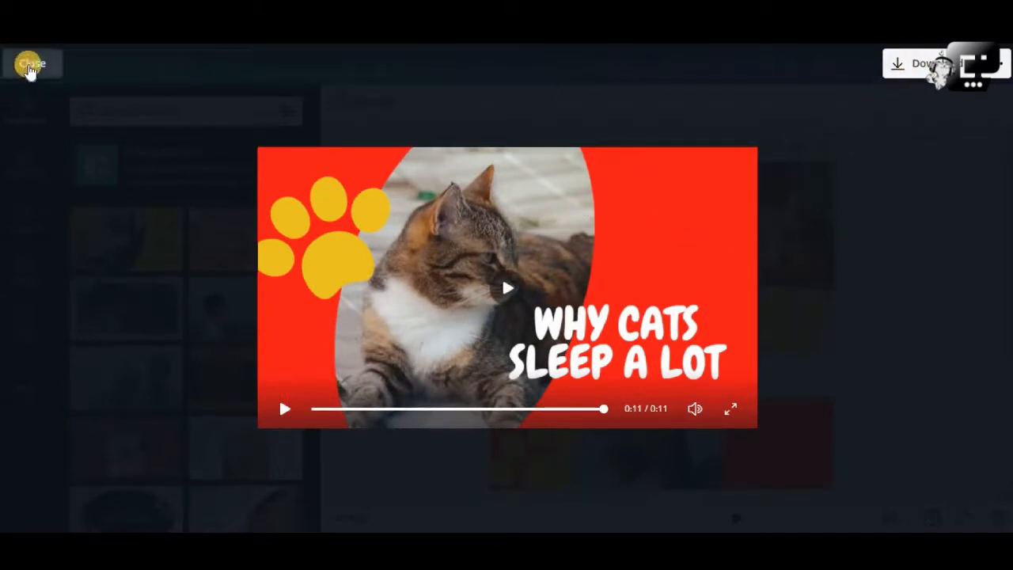
{"action": "left_click", "coordinate": [30, 67]}
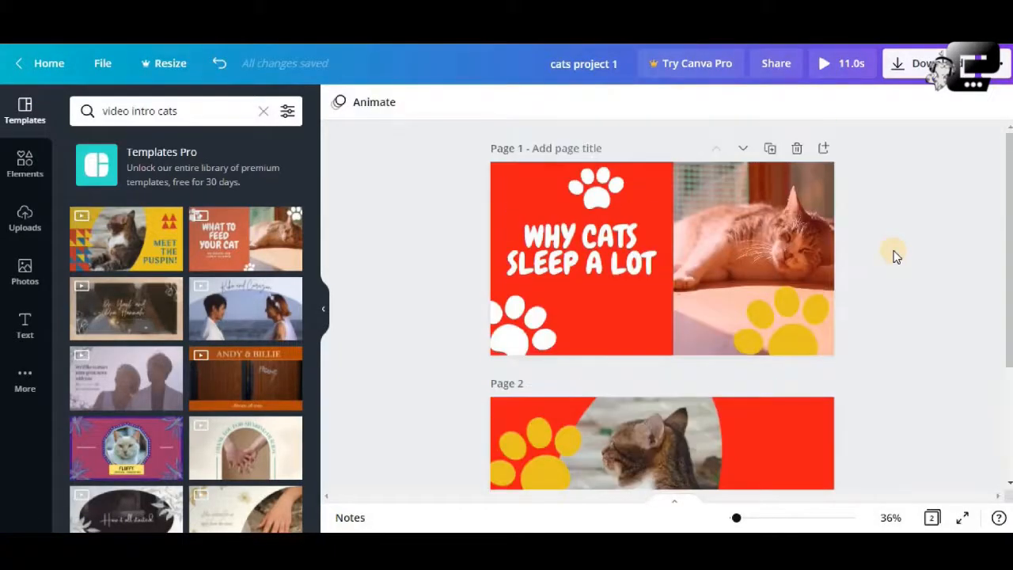
Apply the Block page animation to page 1.
{"action": "left_click", "coordinate": [594, 242]}
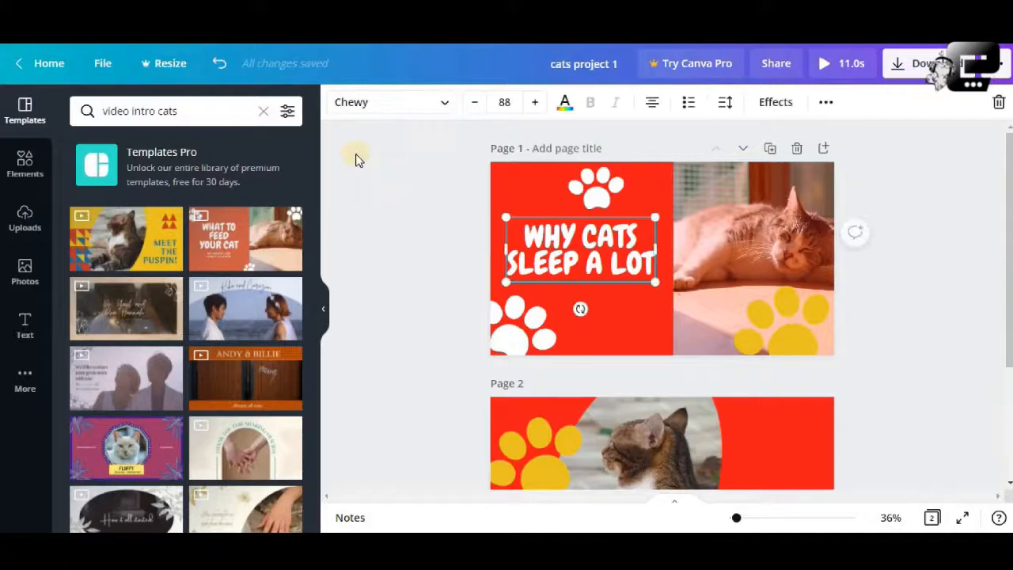
{"action": "left_click", "coordinate": [458, 170]}
{"action": "left_click", "coordinate": [374, 102]}
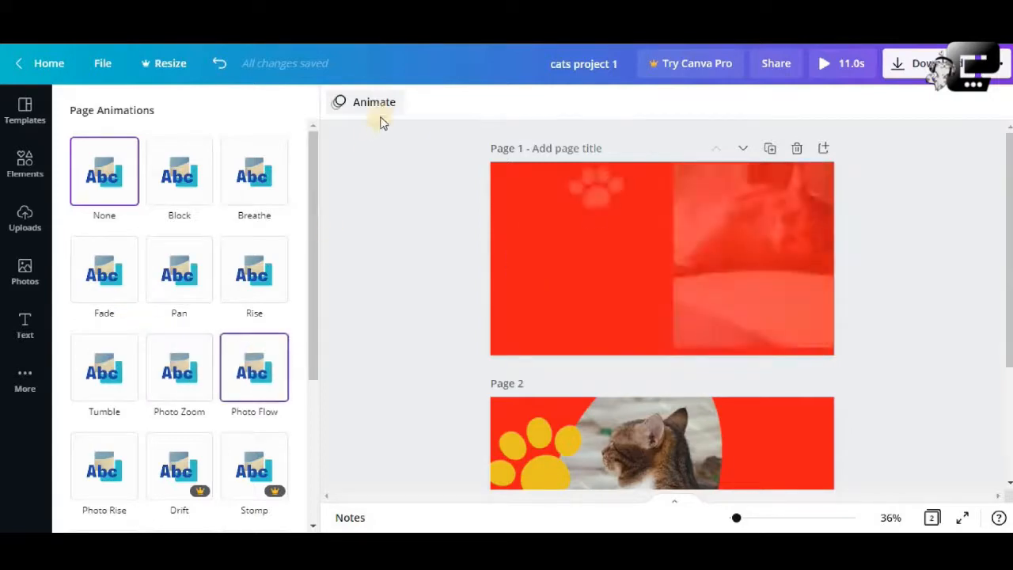
{"action": "left_click", "coordinate": [395, 184]}
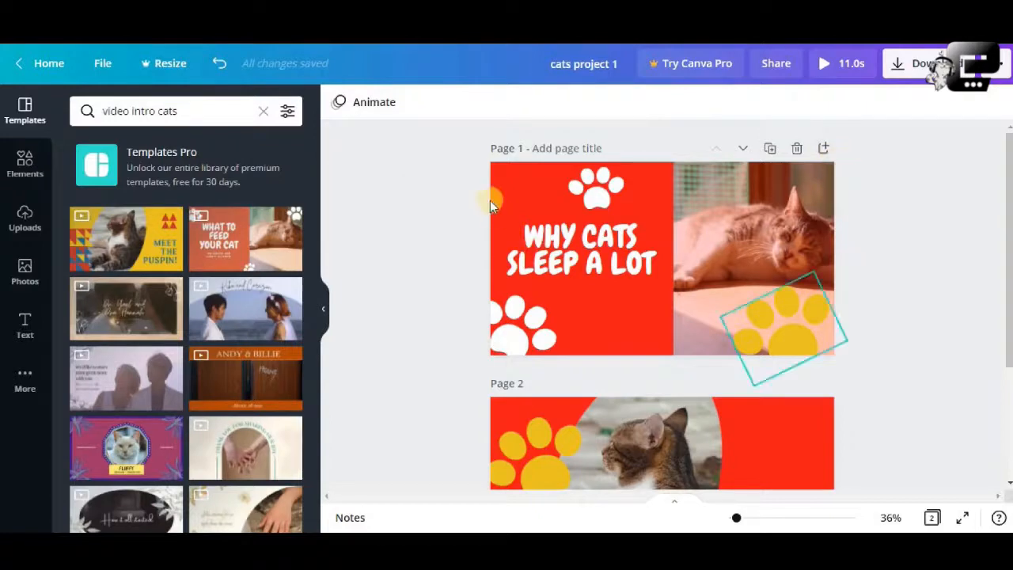
{"action": "left_click", "coordinate": [389, 114]}
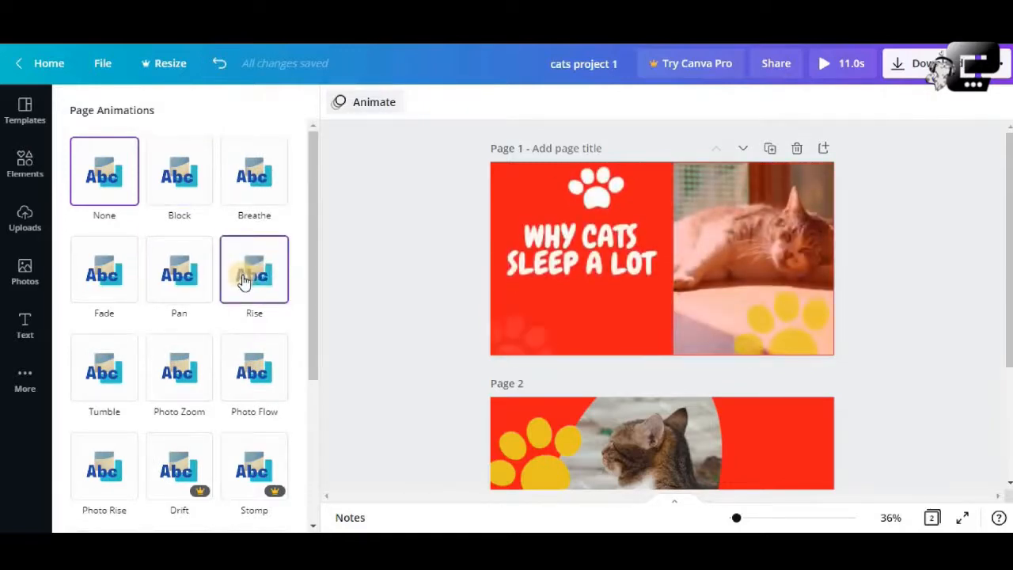
{"action": "left_click", "coordinate": [188, 186]}
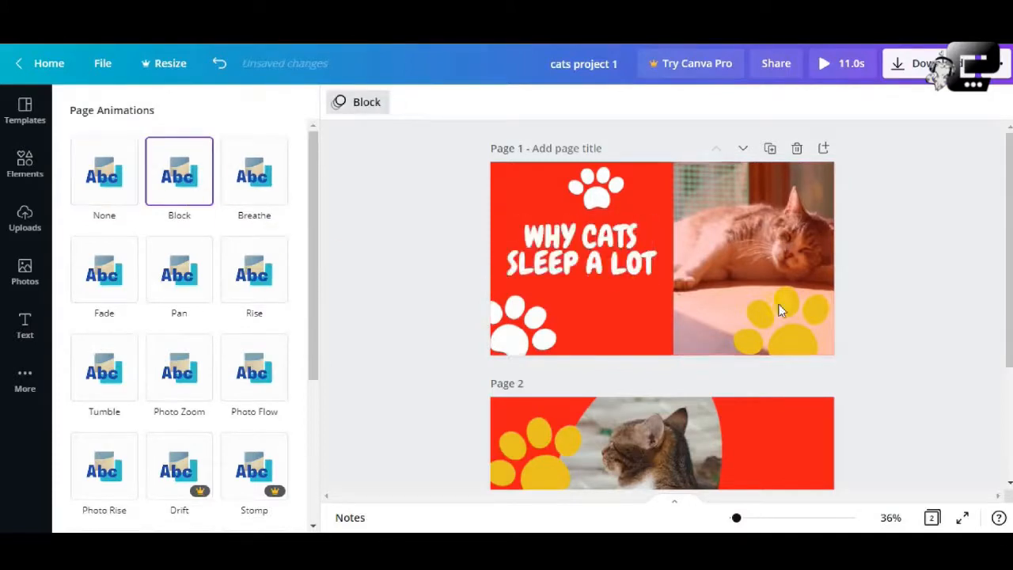
Apply the Pan page animation to page 2.
{"action": "scroll", "coordinate": [901, 304], "scroll_direction": "down", "scroll_amount": 2}
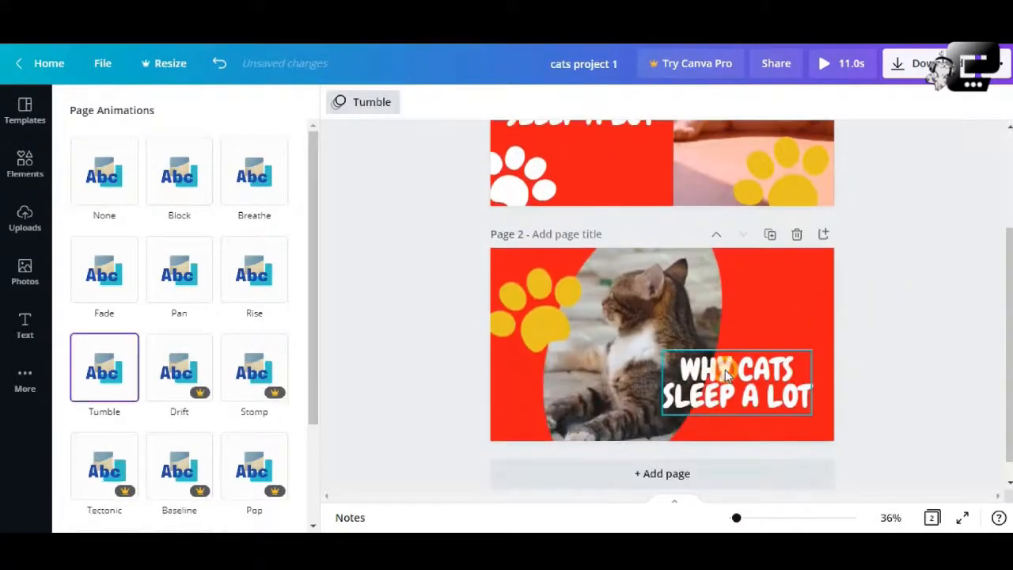
{"action": "left_click", "coordinate": [725, 369]}
{"action": "left_click", "coordinate": [402, 287]}
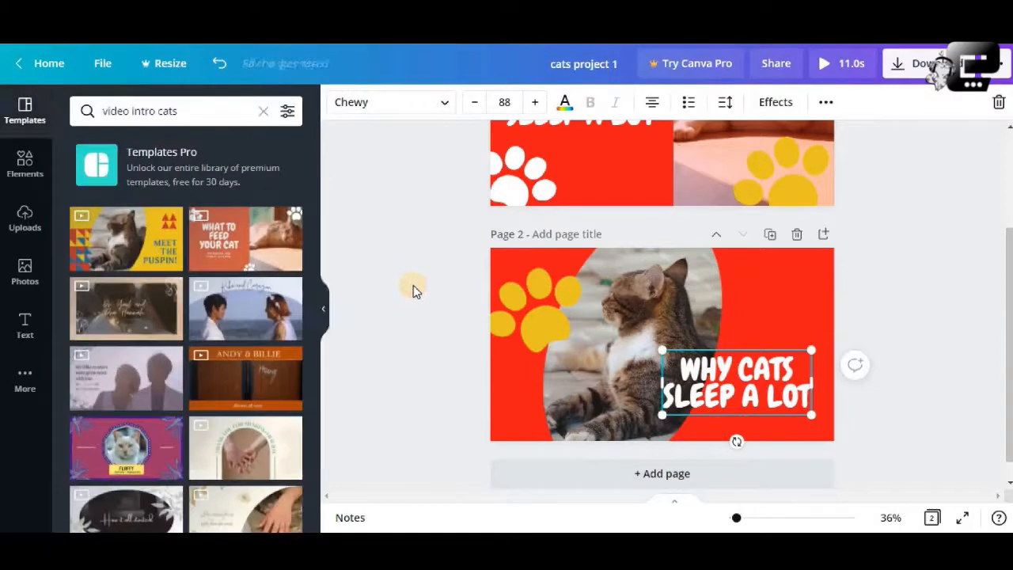
{"action": "left_click", "coordinate": [419, 289]}
{"action": "left_click", "coordinate": [371, 107]}
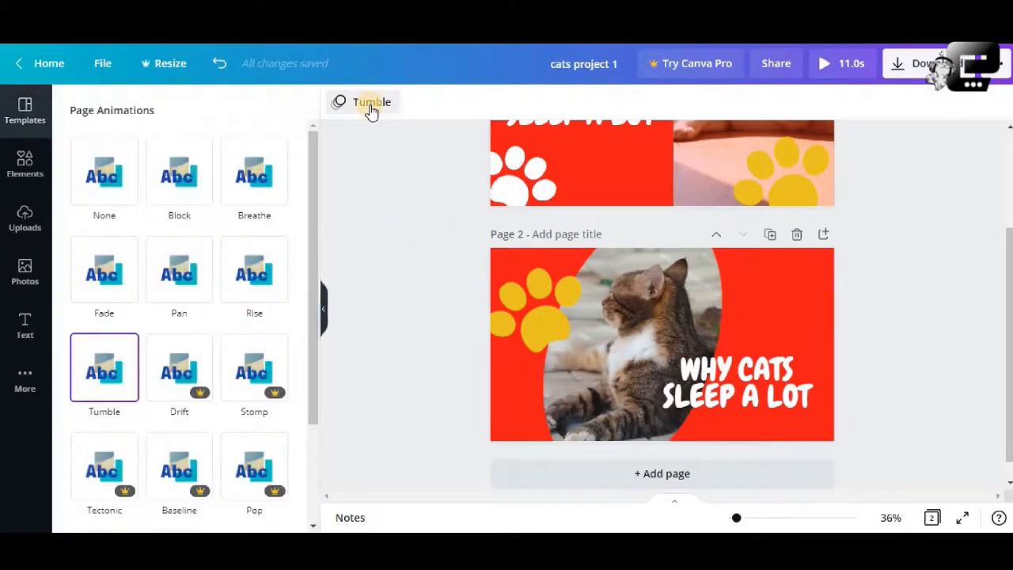
{"action": "left_click", "coordinate": [182, 274]}
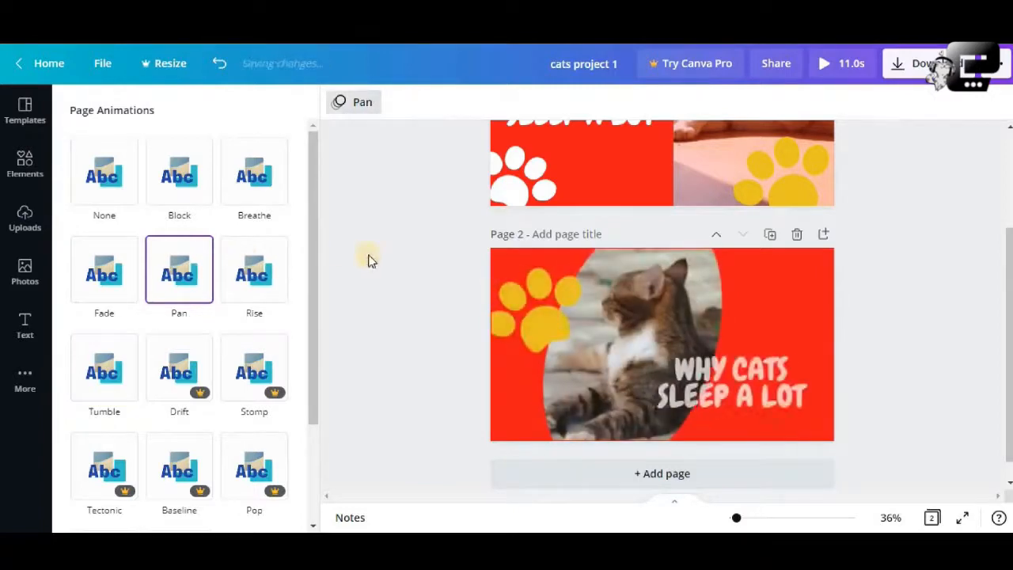
Apply the Pan page animation to page 1, then watch the video preview and close it.
{"action": "scroll", "coordinate": [602, 256], "scroll_direction": "up", "scroll_amount": 2}
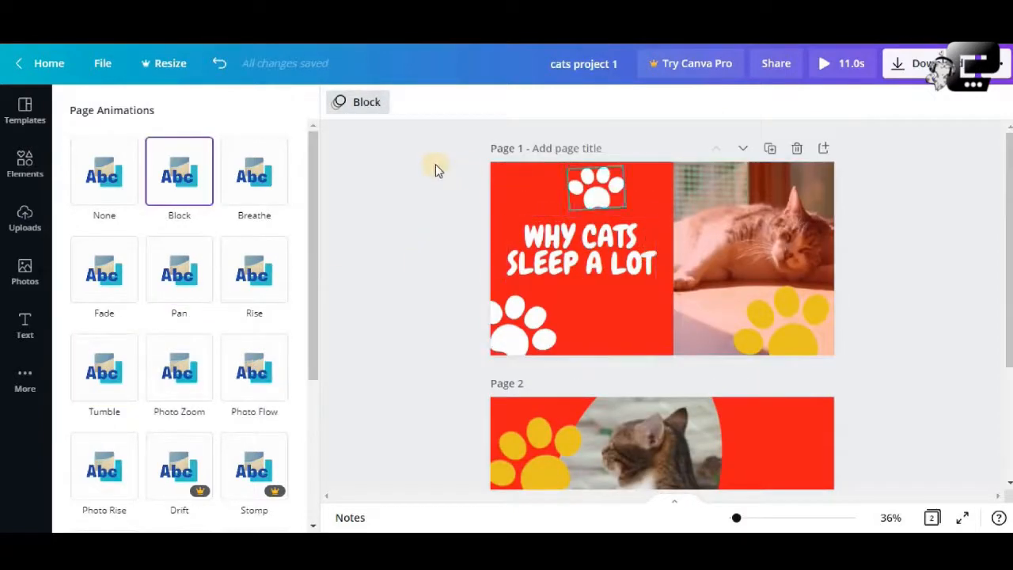
{"action": "left_click", "coordinate": [531, 172]}
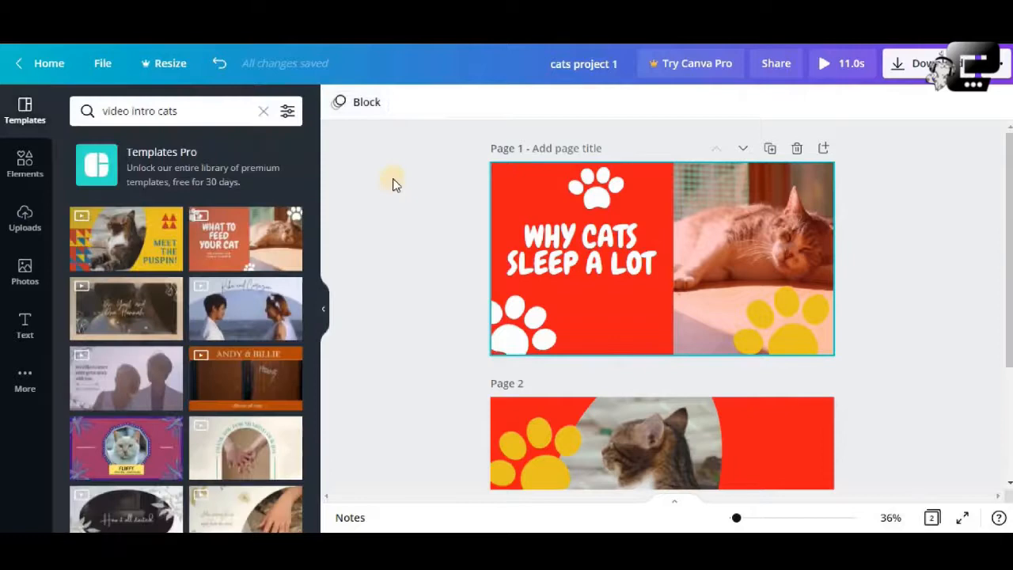
{"action": "left_click", "coordinate": [367, 106]}
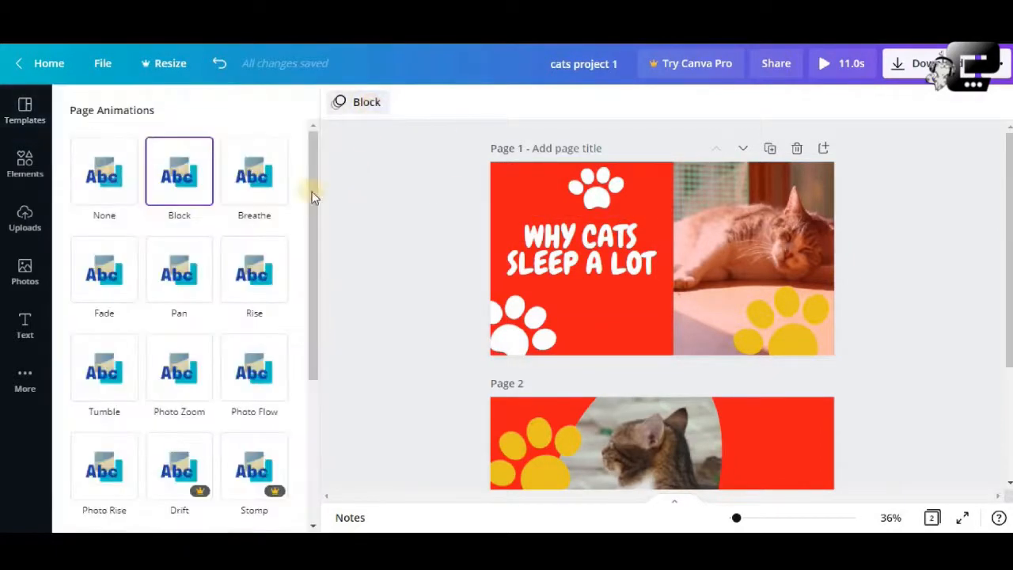
{"action": "left_click", "coordinate": [177, 292]}
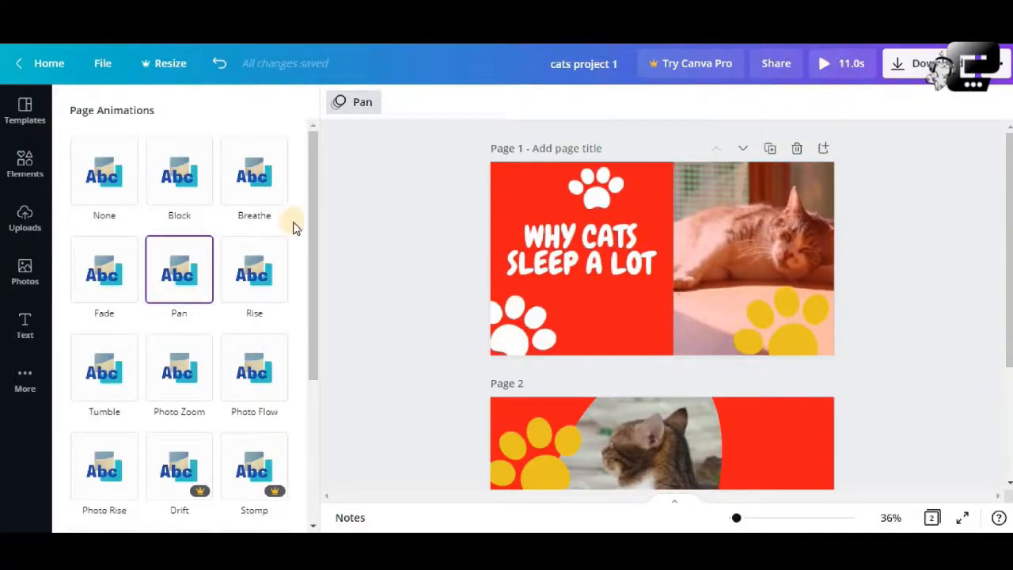
{"action": "left_click", "coordinate": [827, 70]}
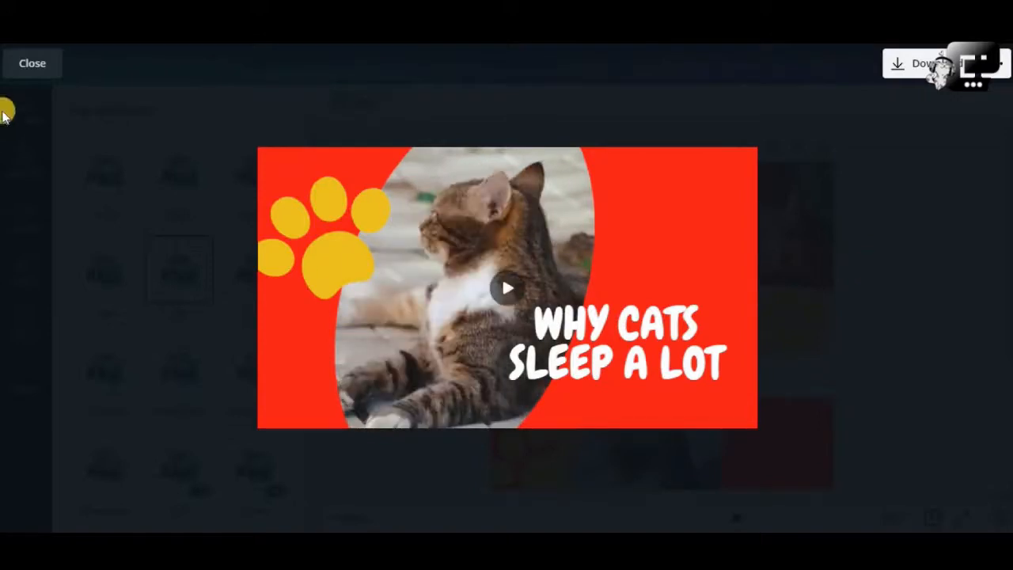
{"action": "left_click", "coordinate": [31, 65]}
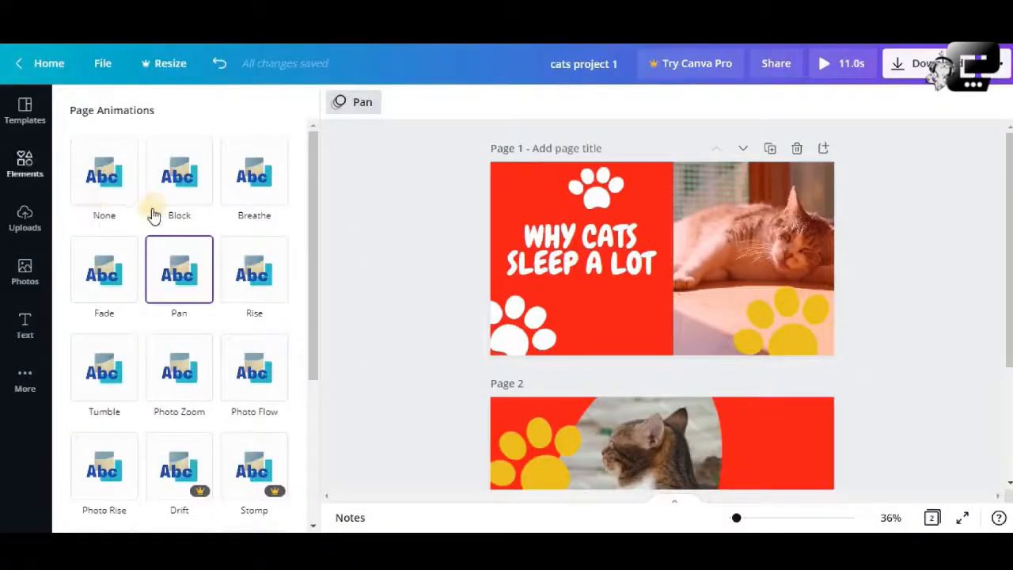
Add the uploaded audio track "Firefl!es - Dreams.mp3" to the design as background music.
{"action": "left_click", "coordinate": [22, 219]}
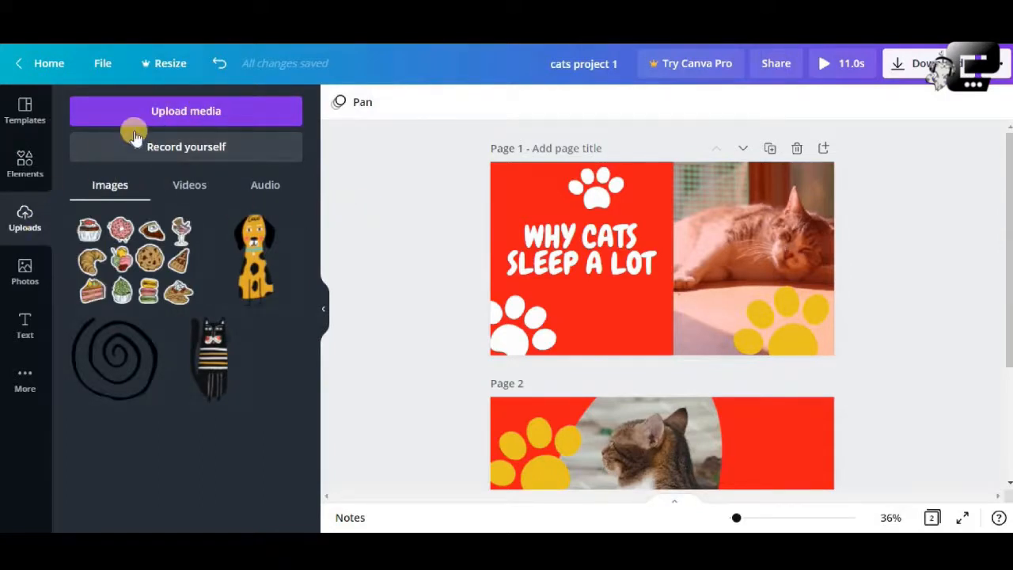
{"action": "left_click", "coordinate": [203, 115]}
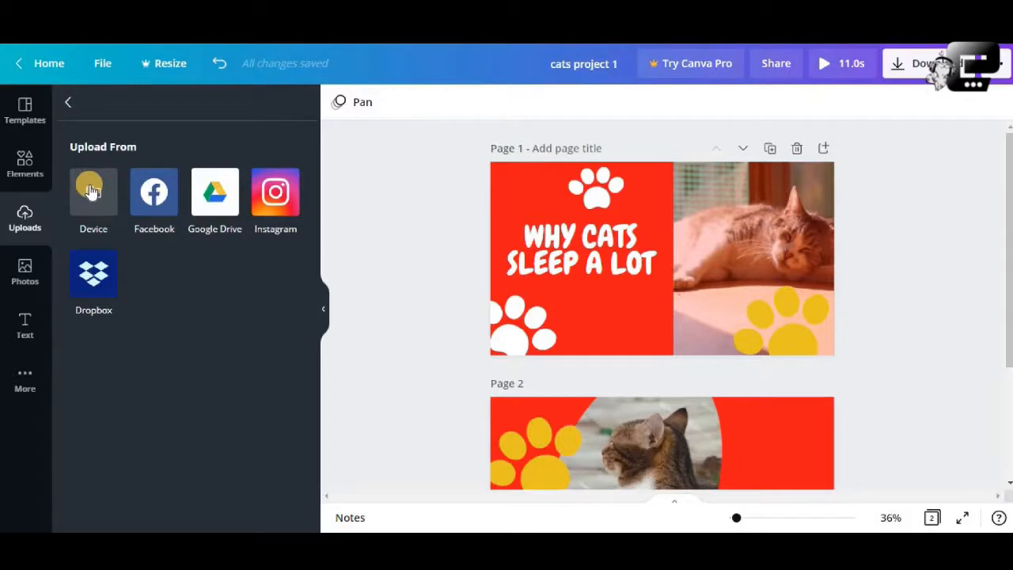
{"action": "left_click", "coordinate": [67, 105]}
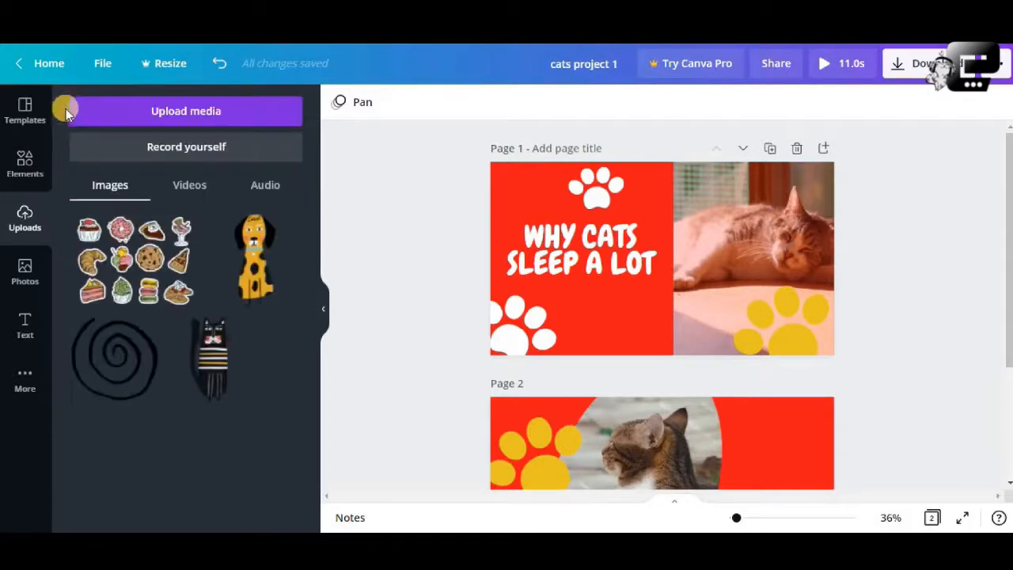
{"action": "left_click", "coordinate": [259, 186]}
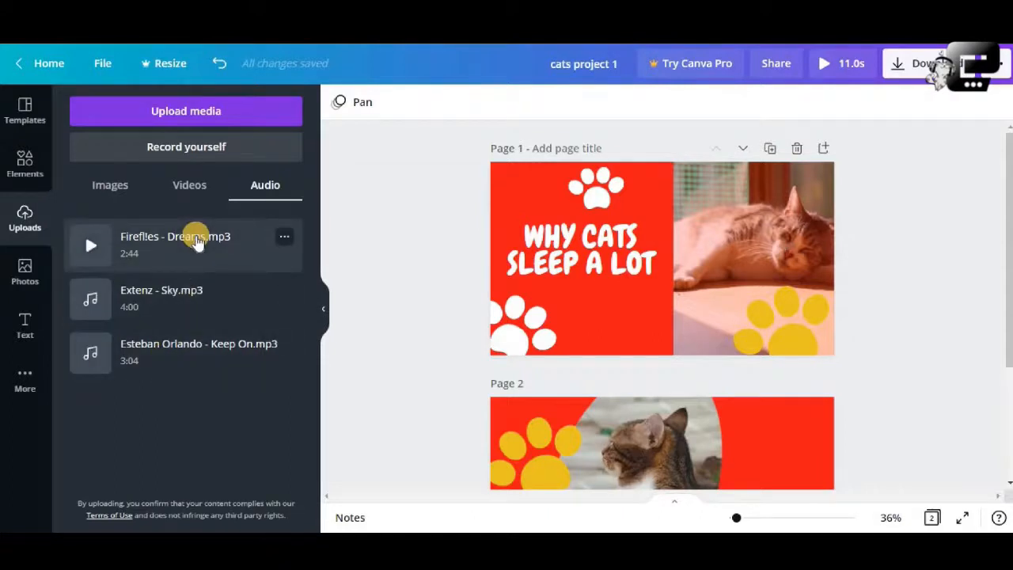
{"action": "left_click", "coordinate": [198, 243]}
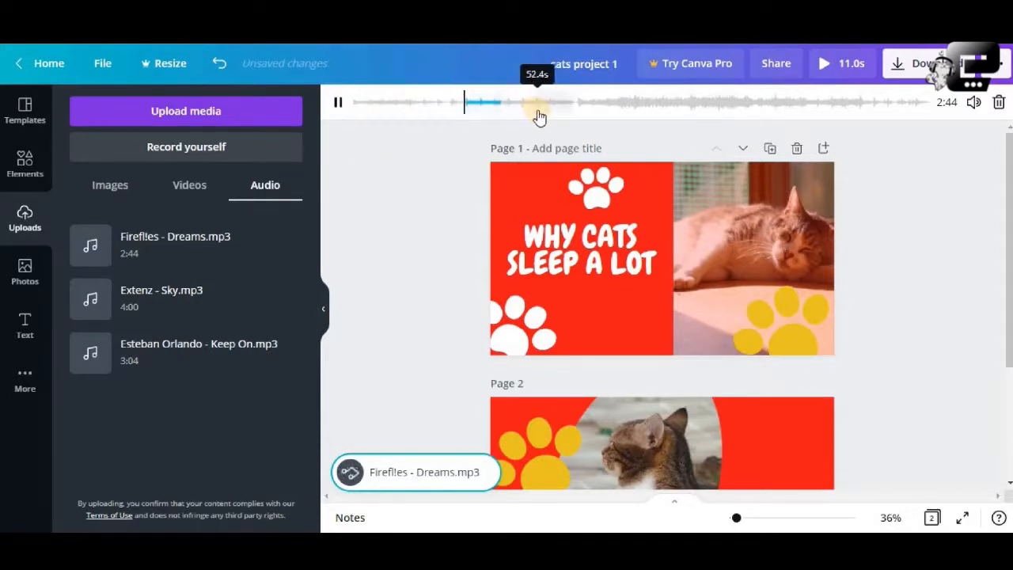
Shift the music track's played segment to where the waveform starts getting denser, and watch the video preview with sound.
{"action": "left_click", "coordinate": [582, 109]}
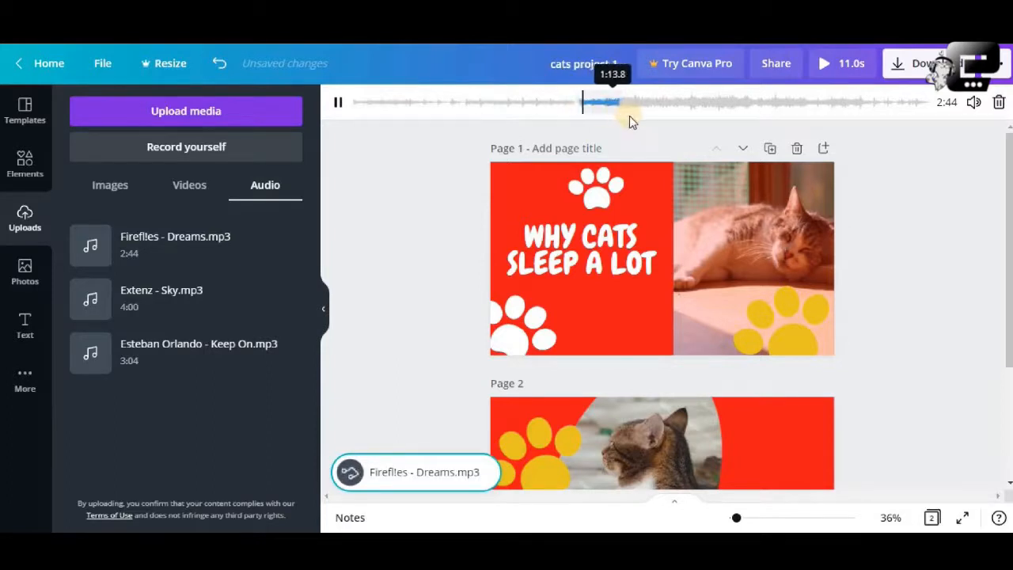
{"action": "left_click", "coordinate": [340, 106]}
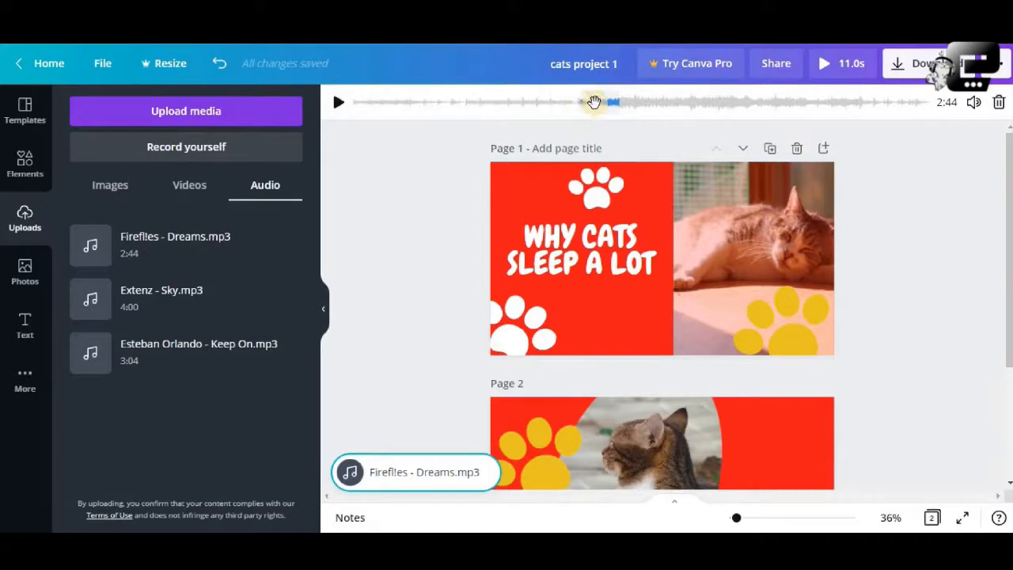
{"action": "left_click_drag", "start_coordinate": [593, 102], "coordinate": [613, 113]}
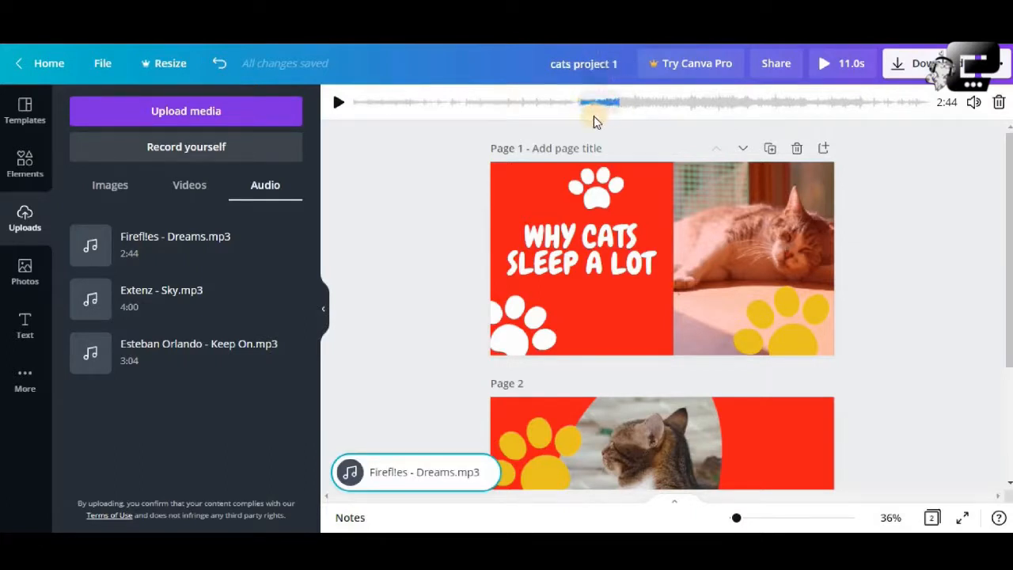
{"action": "mouse_move", "coordinate": [587, 106]}
{"action": "left_mouse_down"}
{"action": "mouse_move", "coordinate": [626, 119]}
{"action": "mouse_move", "coordinate": [592, 107]}
{"action": "left_mouse_up"}
{"action": "left_click_drag", "start_coordinate": [600, 115], "coordinate": [832, 105]}
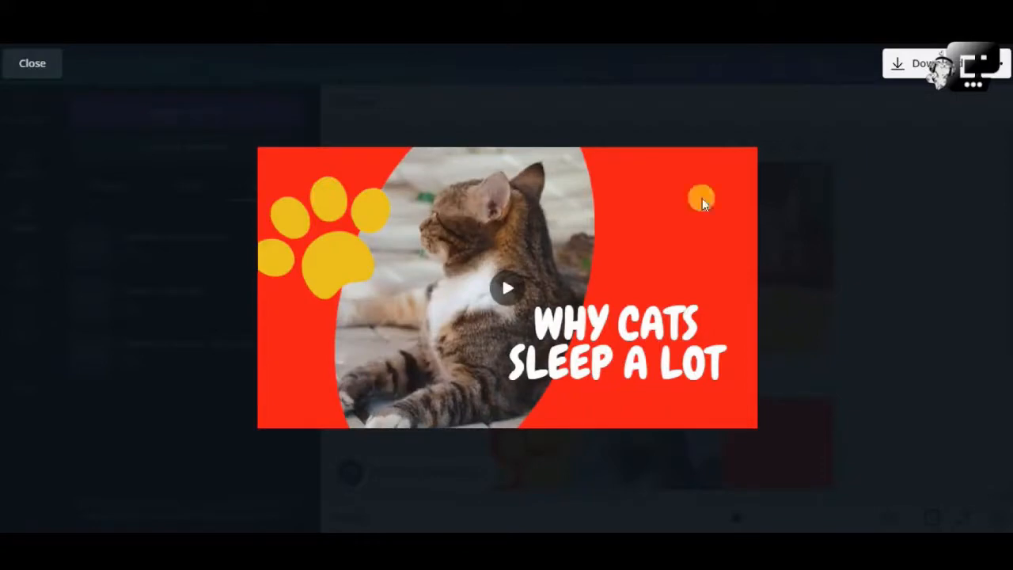
{"action": "left_click", "coordinate": [30, 63]}
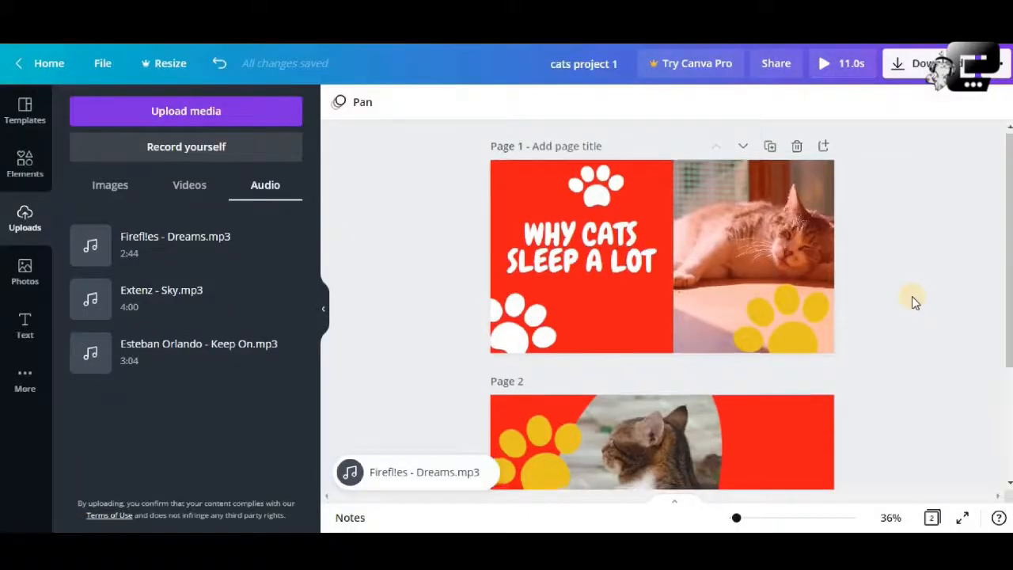
Download the finished design as an MP4 video.
{"action": "scroll", "coordinate": [913, 298], "scroll_direction": "down", "scroll_amount": 2}
{"action": "scroll", "coordinate": [913, 298], "scroll_direction": "up", "scroll_amount": 2}
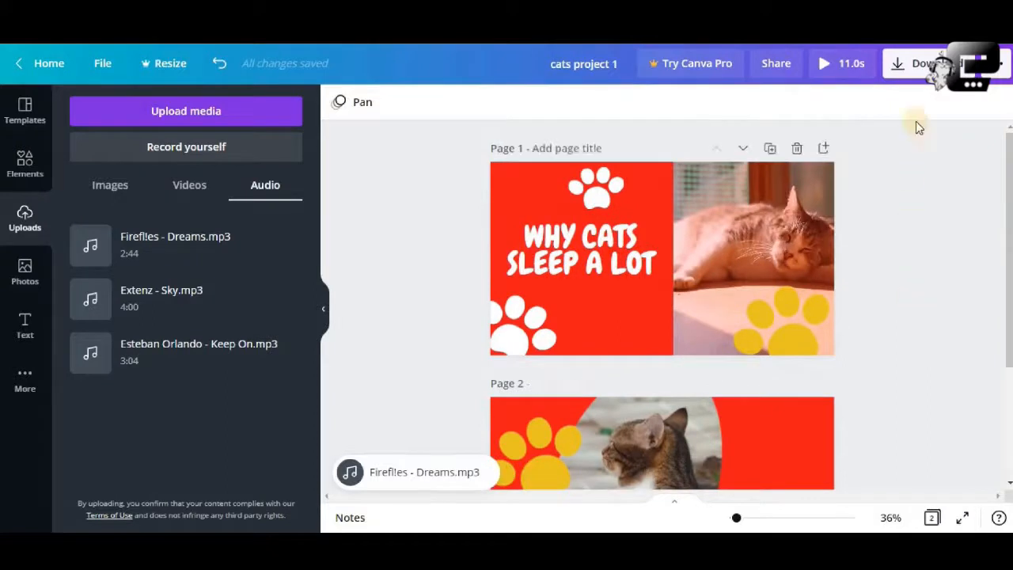
{"action": "left_click", "coordinate": [937, 73]}
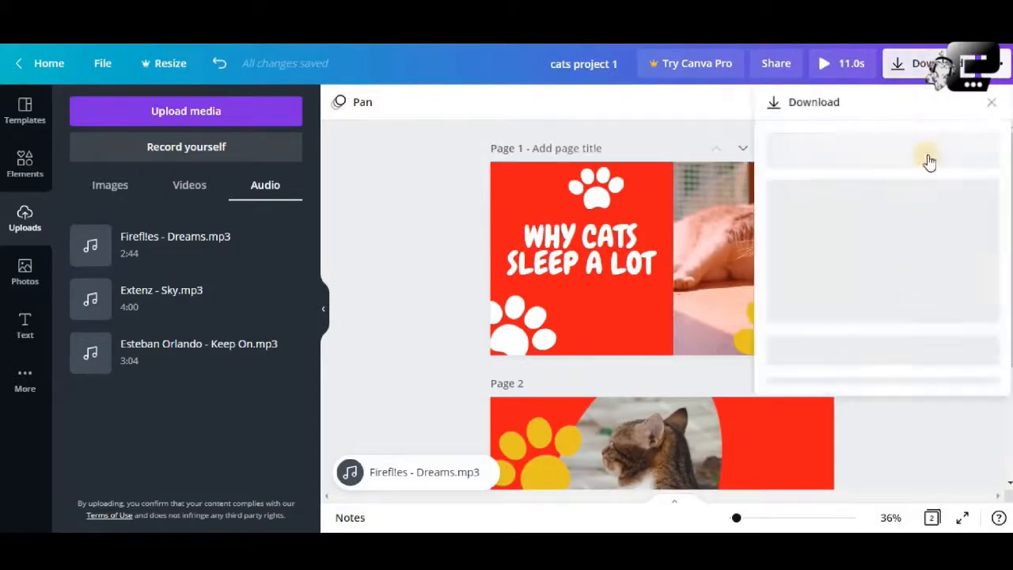
{"action": "left_click", "coordinate": [868, 270]}
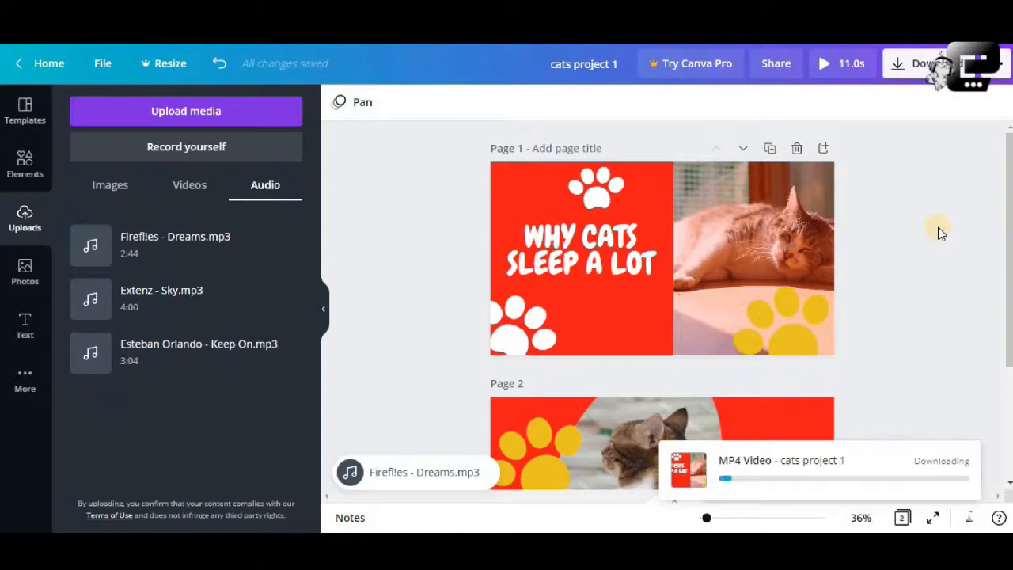
{"action": "scroll", "coordinate": [854, 228], "scroll_direction": "down", "scroll_amount": 2}
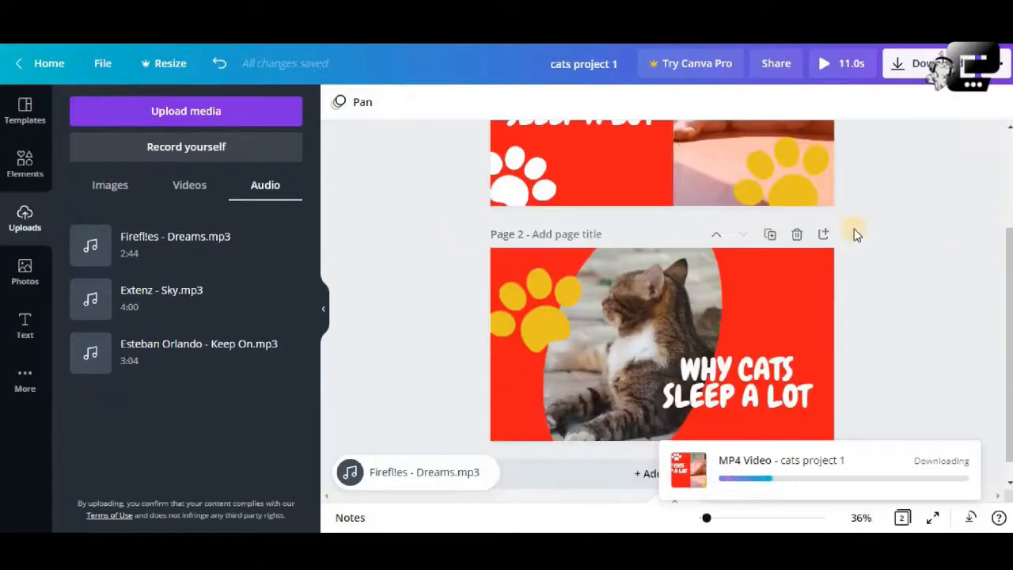
{"action": "scroll", "coordinate": [854, 229], "scroll_direction": "up", "scroll_amount": 2}
{"action": "scroll", "coordinate": [855, 229], "scroll_direction": "down", "scroll_amount": 2}
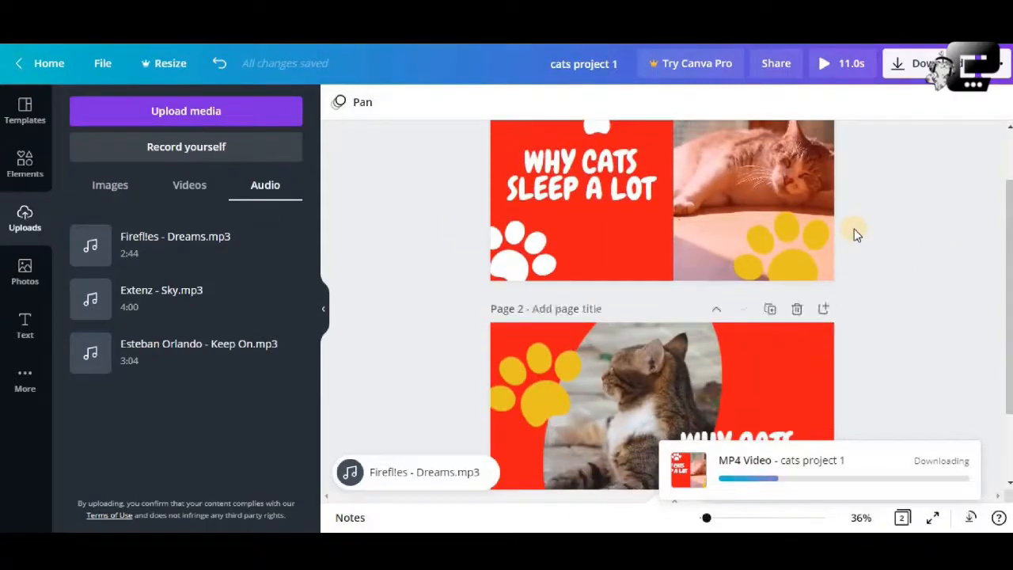
{"action": "scroll", "coordinate": [855, 229], "scroll_direction": "up", "scroll_amount": 2}
{"action": "scroll", "coordinate": [854, 229], "scroll_direction": "down", "scroll_amount": 2}
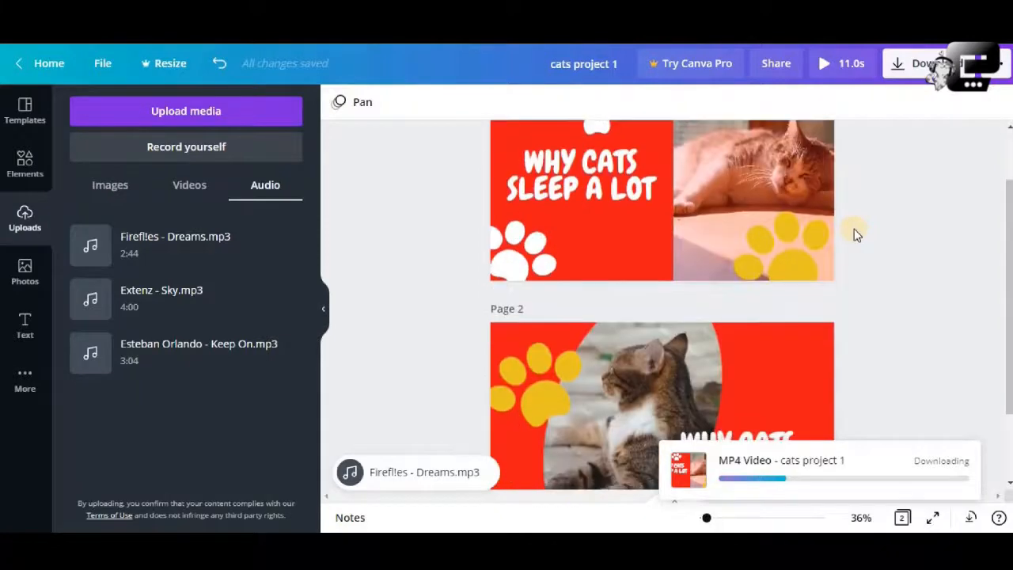
{"action": "scroll", "coordinate": [854, 234], "scroll_direction": "up", "scroll_amount": 2}
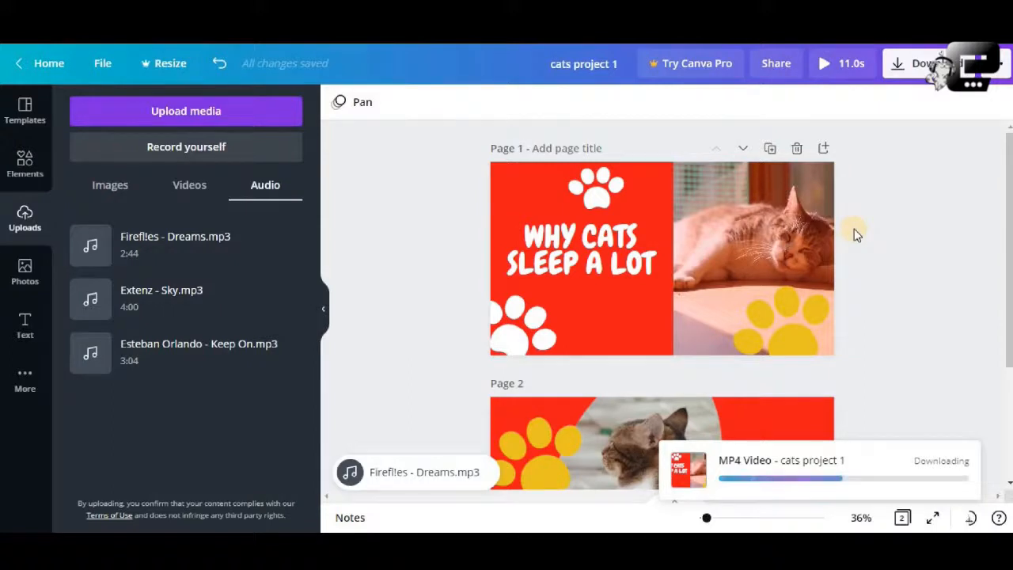
{"action": "scroll", "coordinate": [855, 234], "scroll_direction": "down", "scroll_amount": 2}
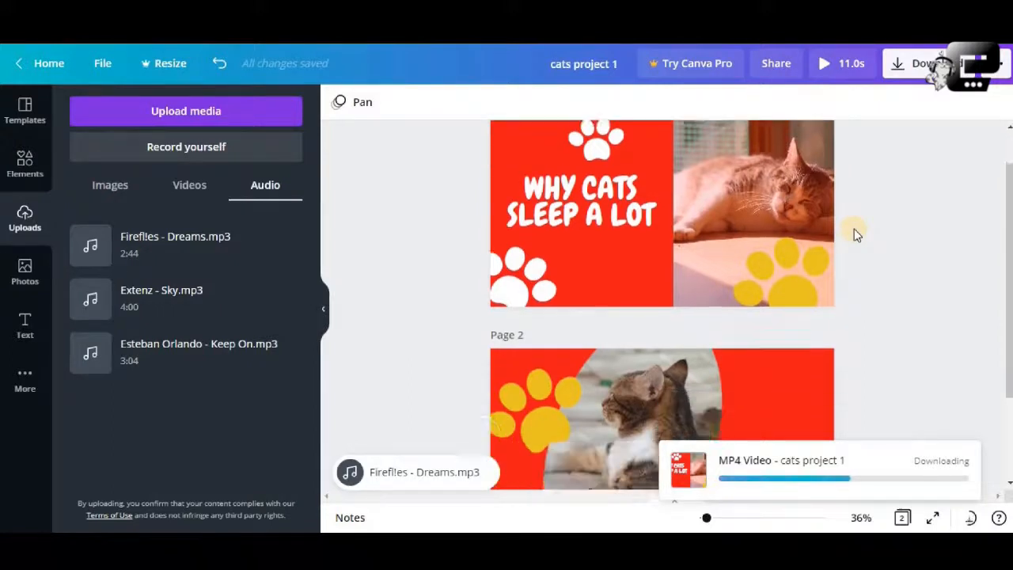